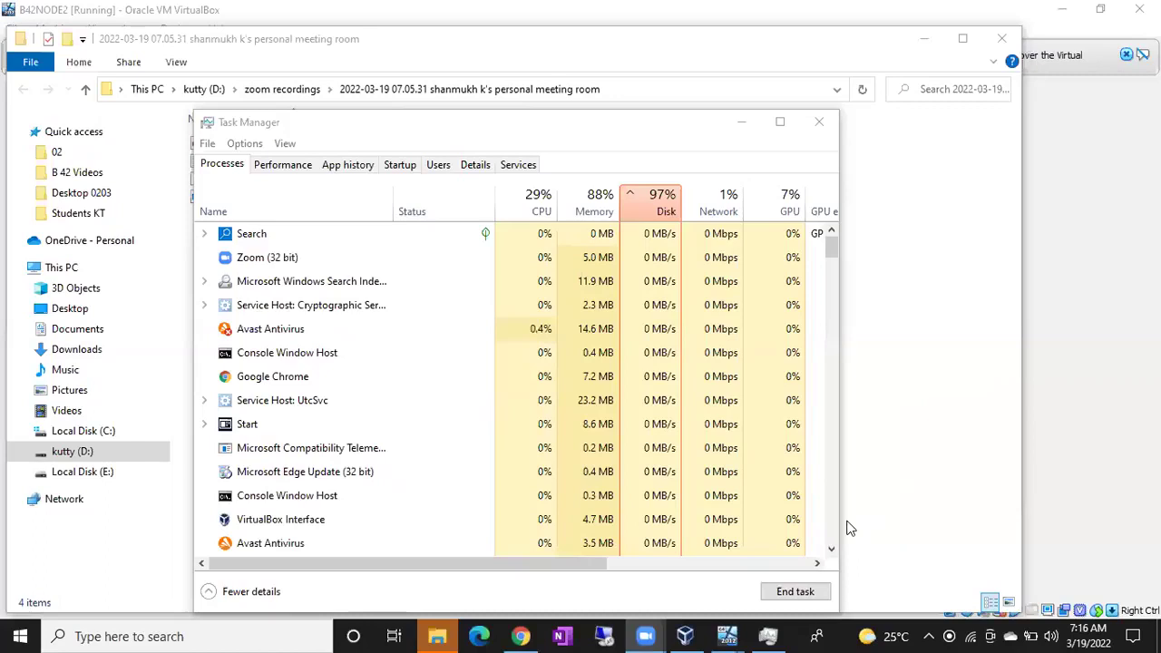
Switch to the B42ActiveDirectory virtual machine and sign in as the domain administrator with the account password.
mouse_move(729, 635)
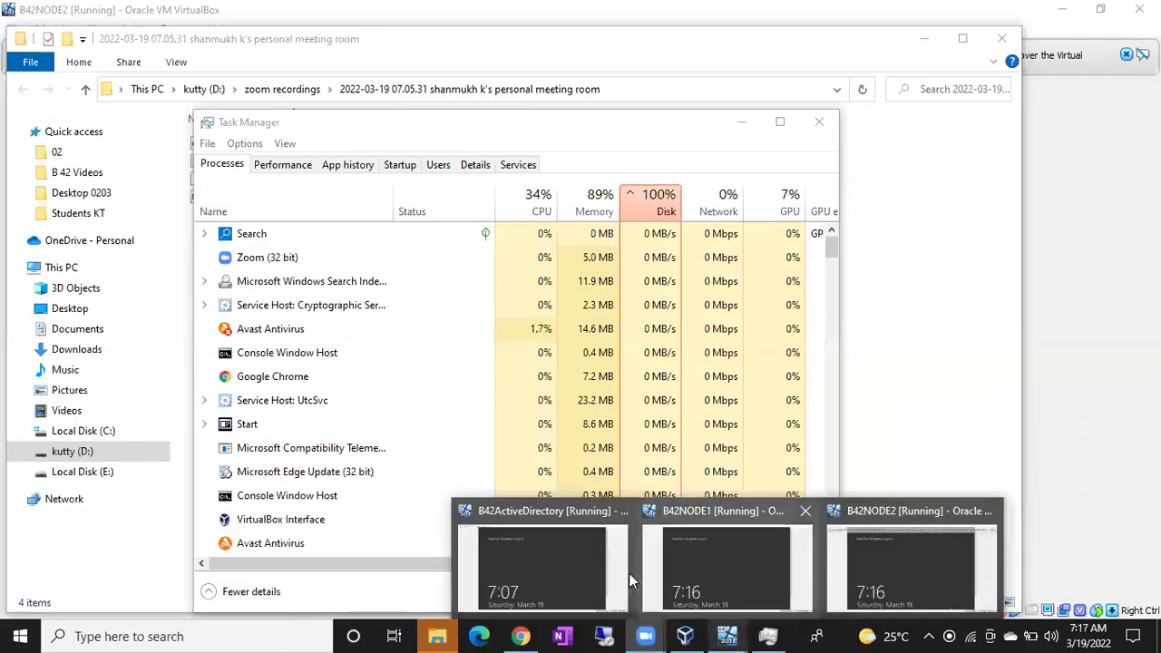
click(707, 569)
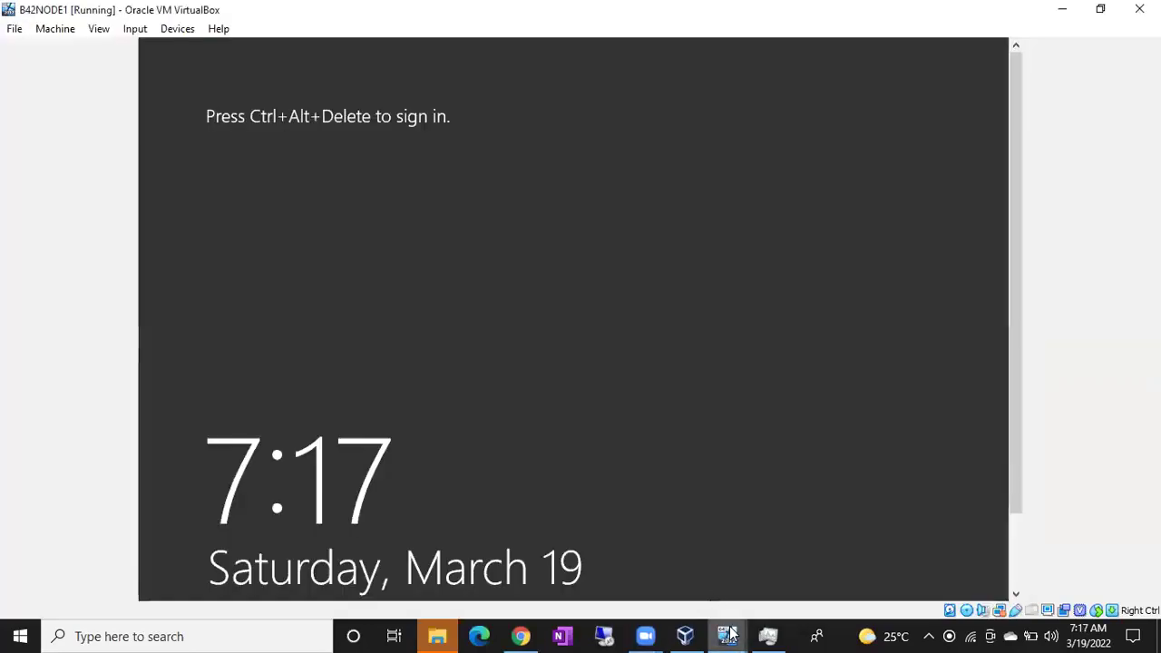
mouse_move(728, 635)
click(570, 575)
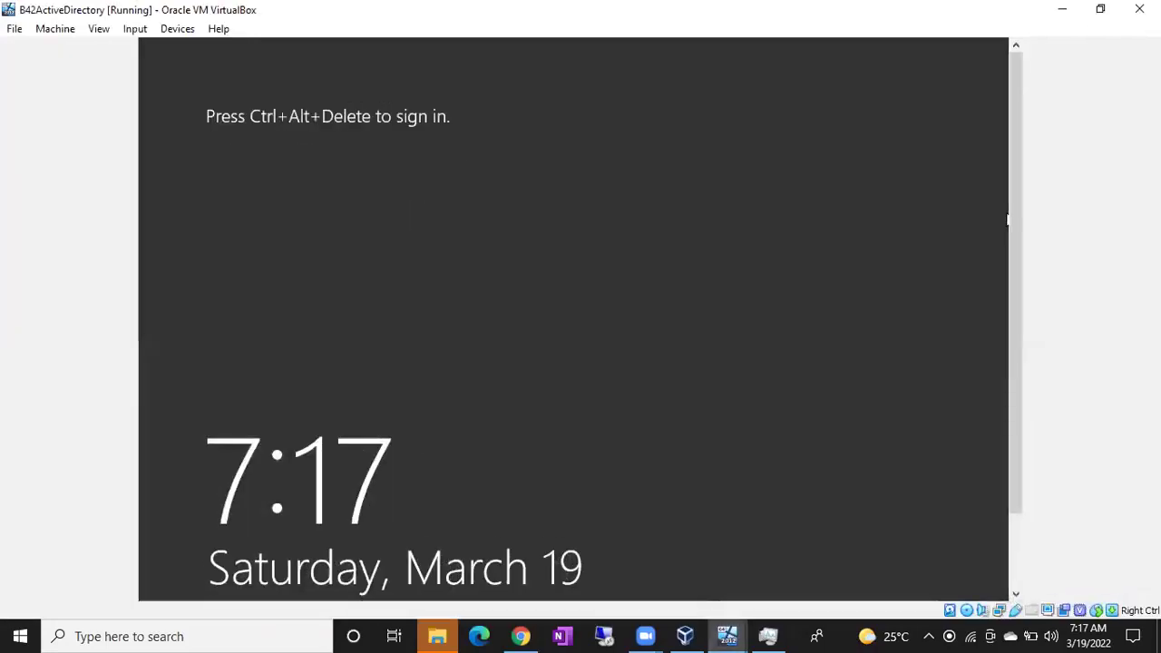
key(ctrl+alt+Delete)
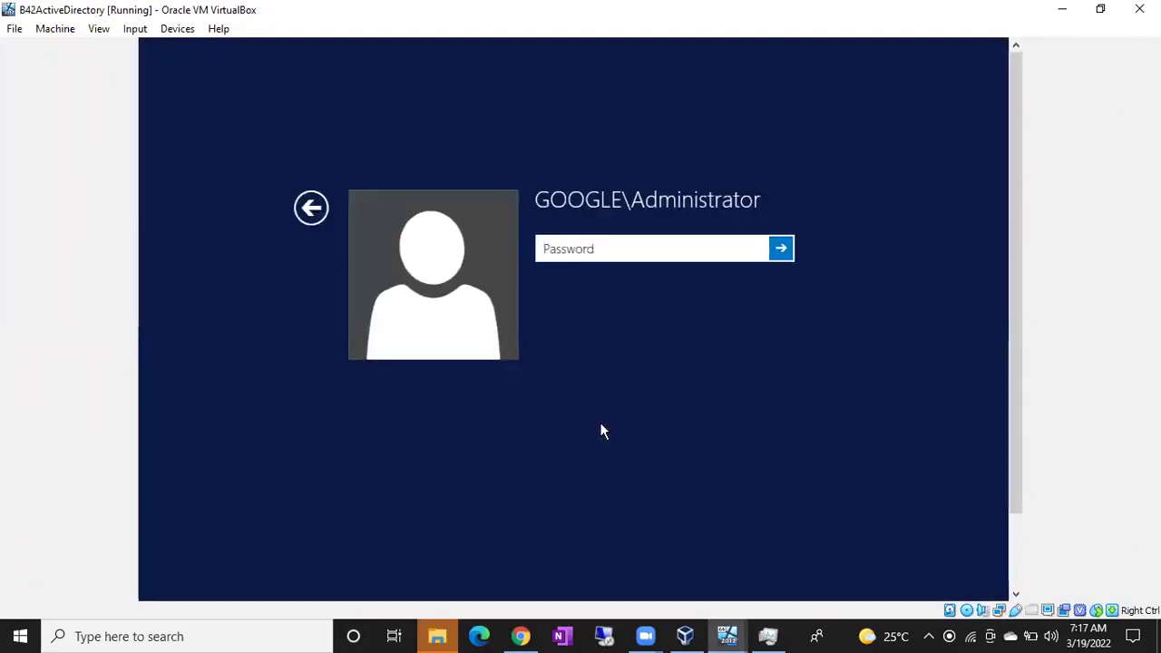
text(***********)
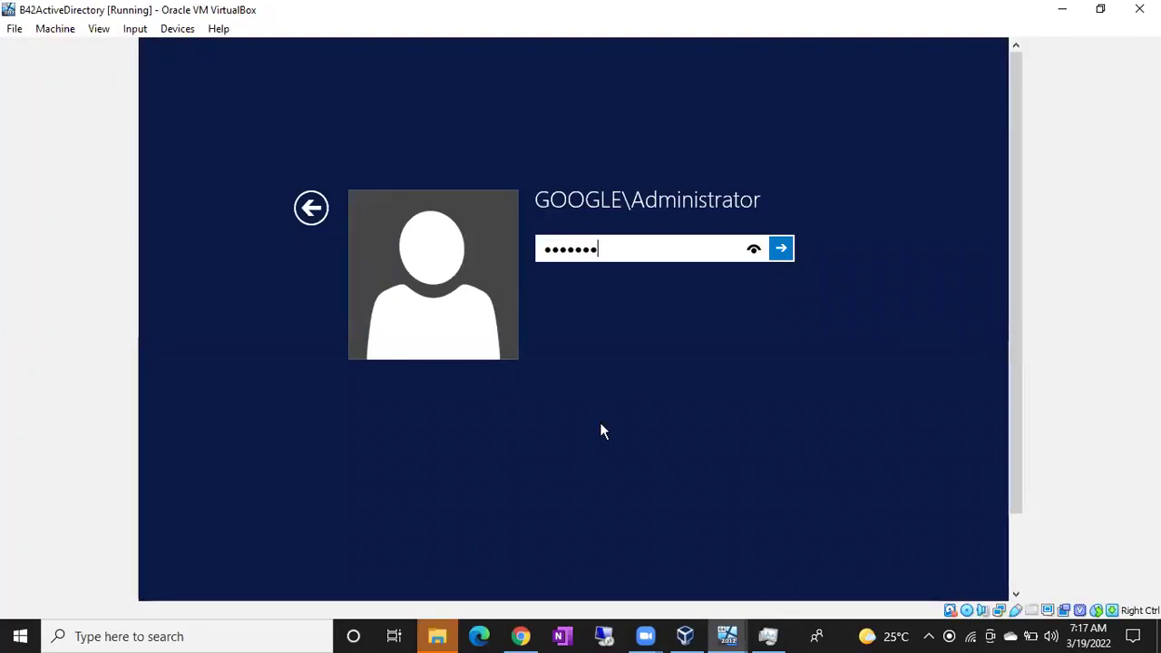
text(**)
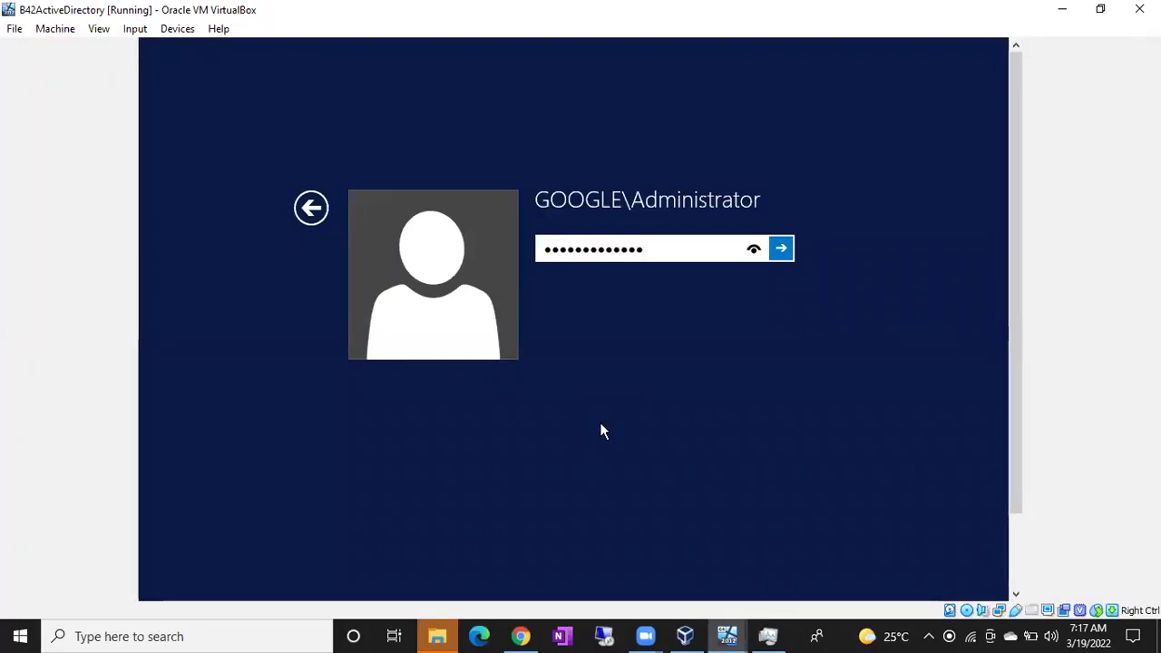
key(Return)
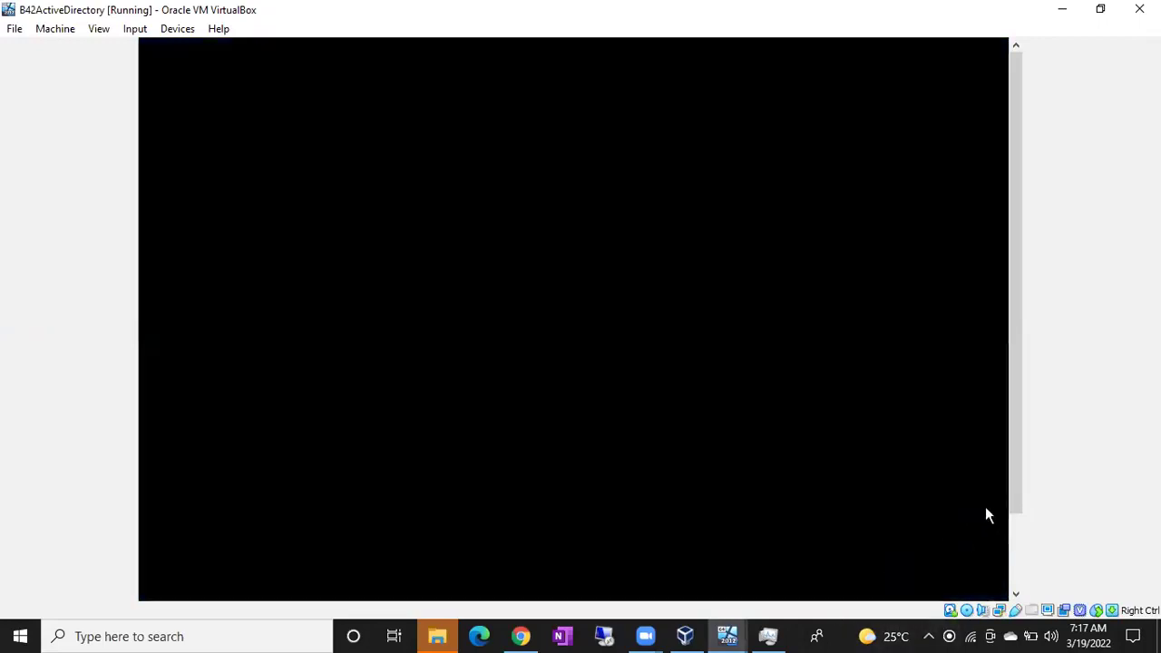
drag(1025, 473, 1022, 550)
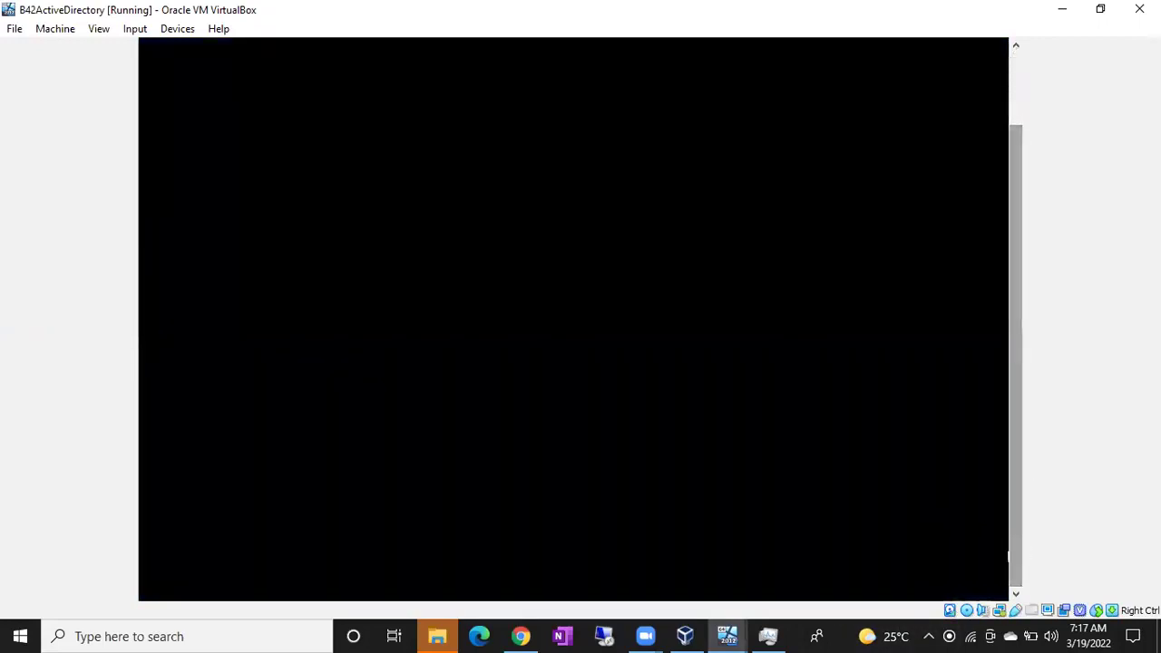
Switch to the B42NODE1 virtual machine and sign in to the displayed domain user with the account password.
mouse_move(751, 634)
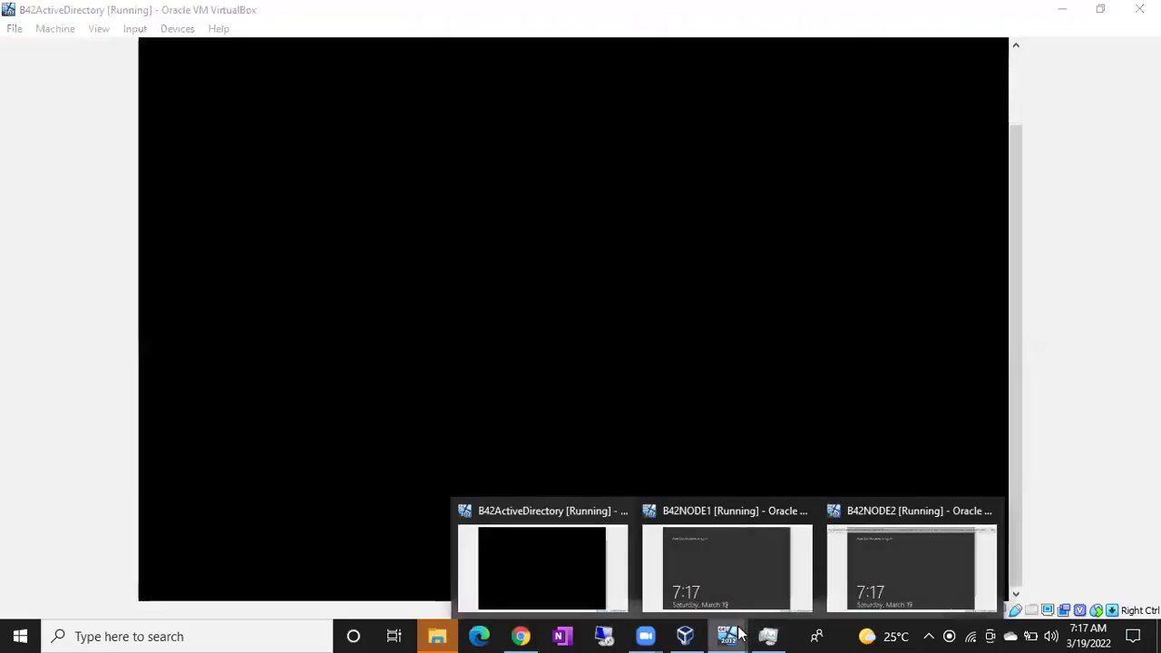
click(728, 555)
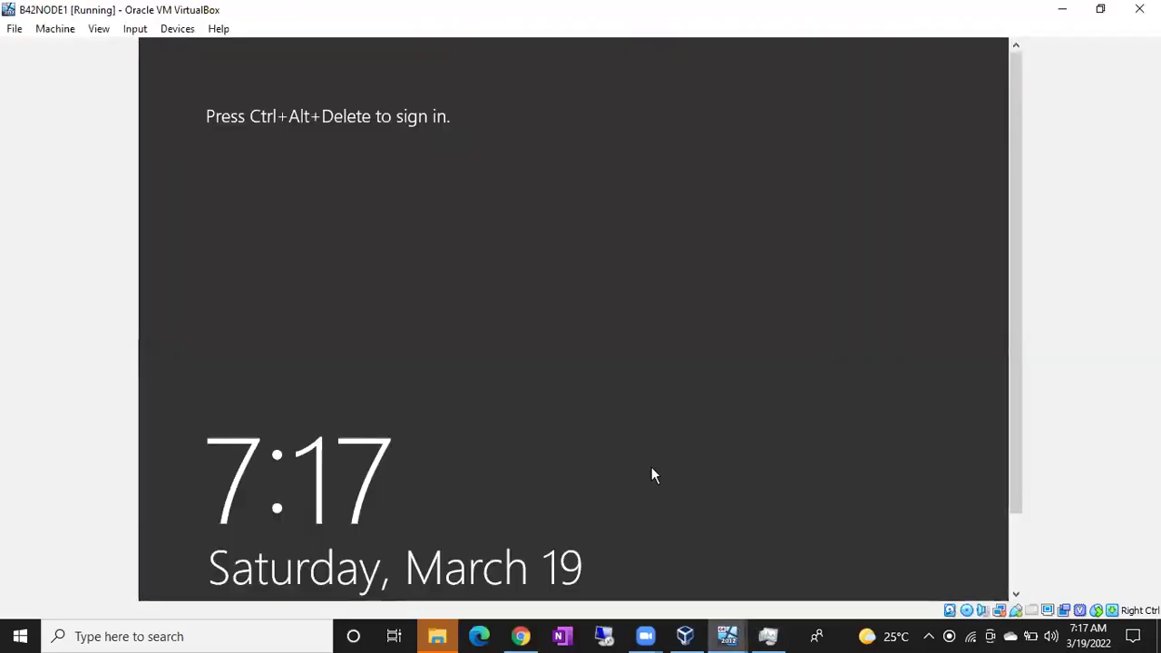
key(ctrl+Delete)
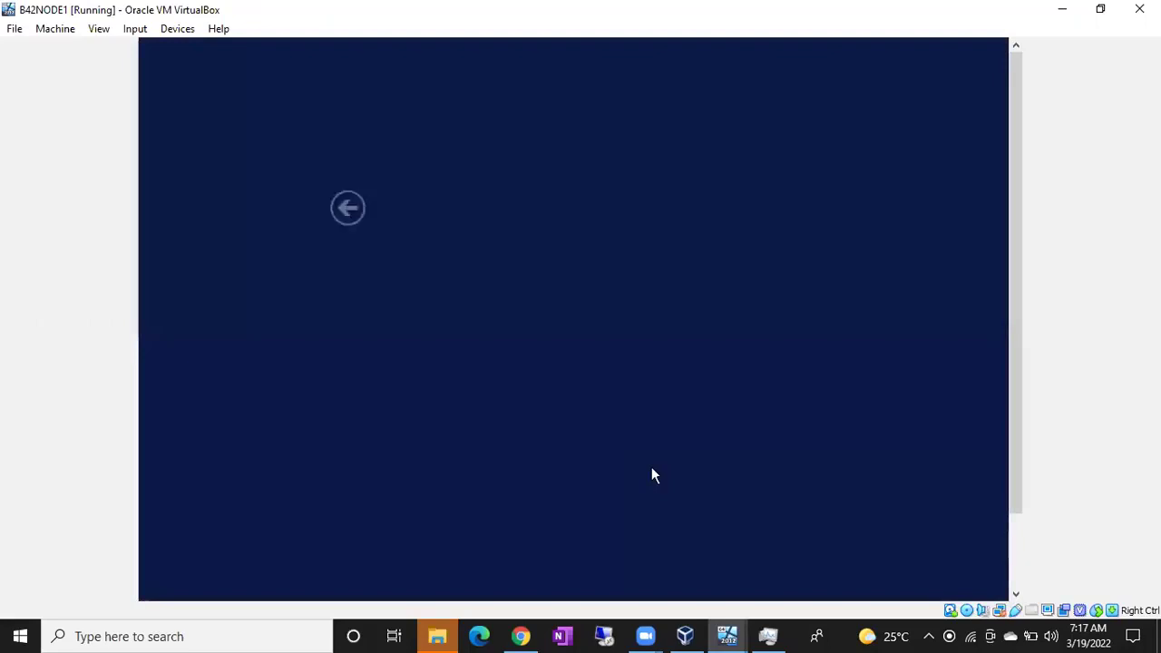
text(••••••)
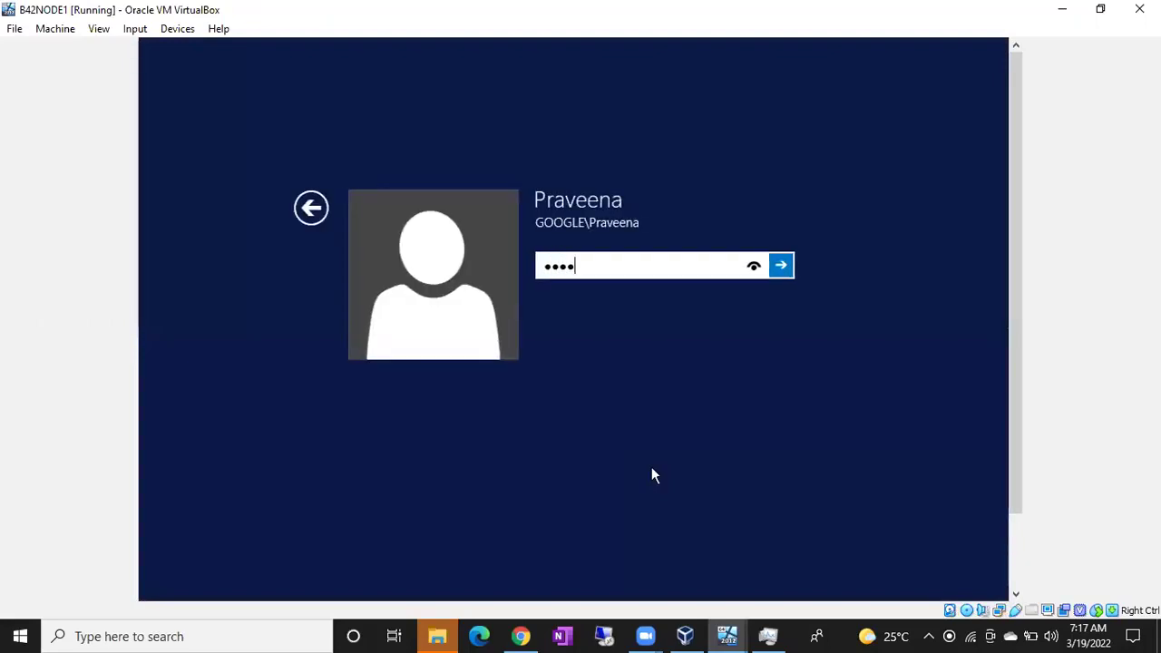
text(•••••••)
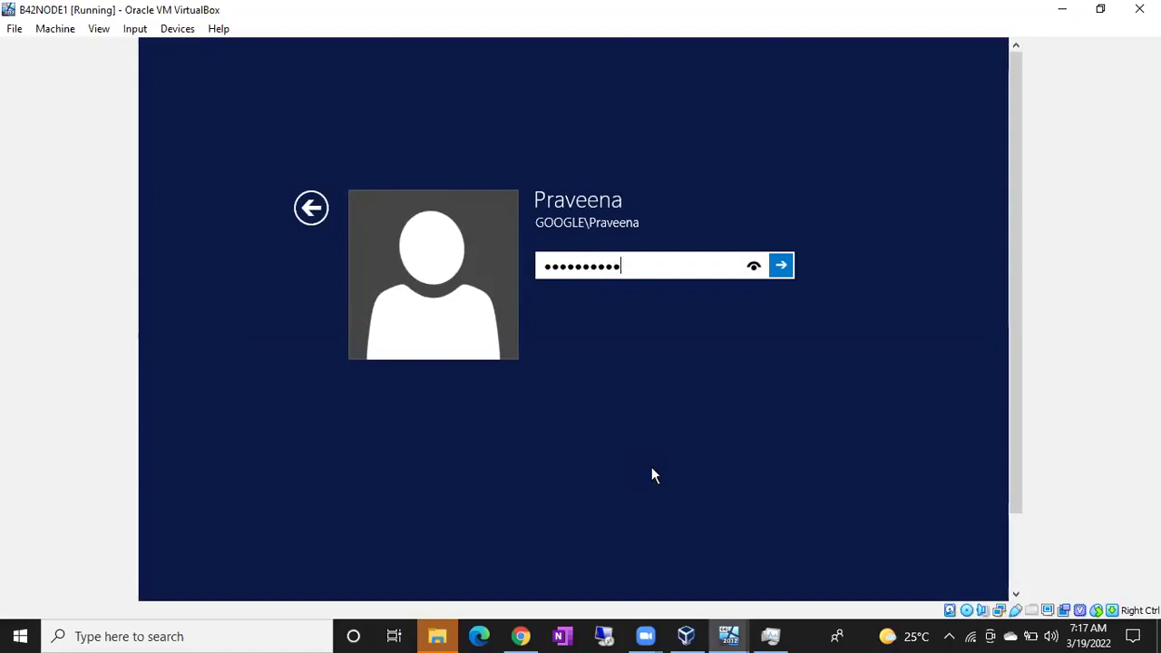
key(Return)
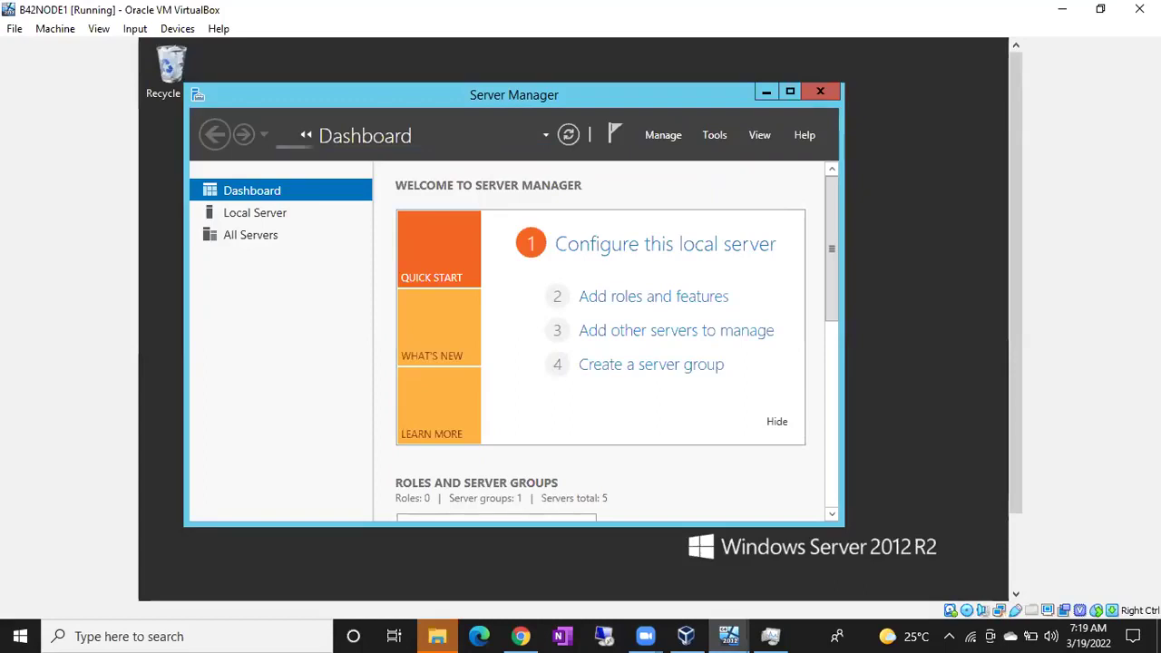
Search the B42NODE1 Start screen for ssms and launch Microsoft SQL Server Management Studio 18.
scroll(1009, 317, down, 3)
click(615, 511)
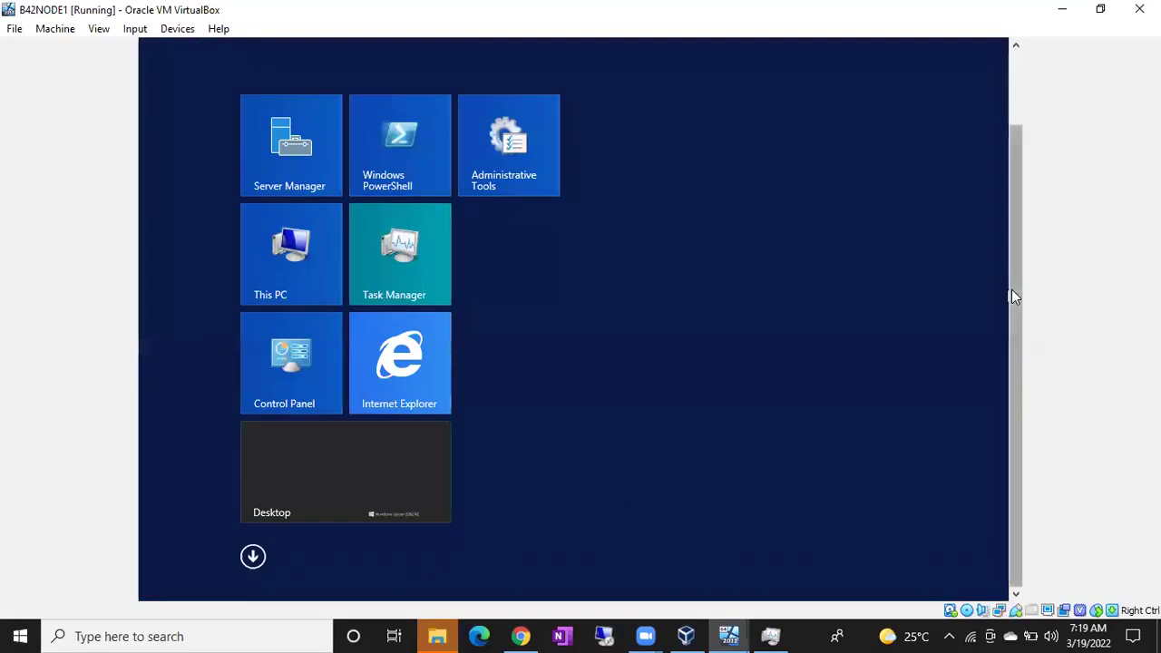
drag(1013, 289, 1017, 171)
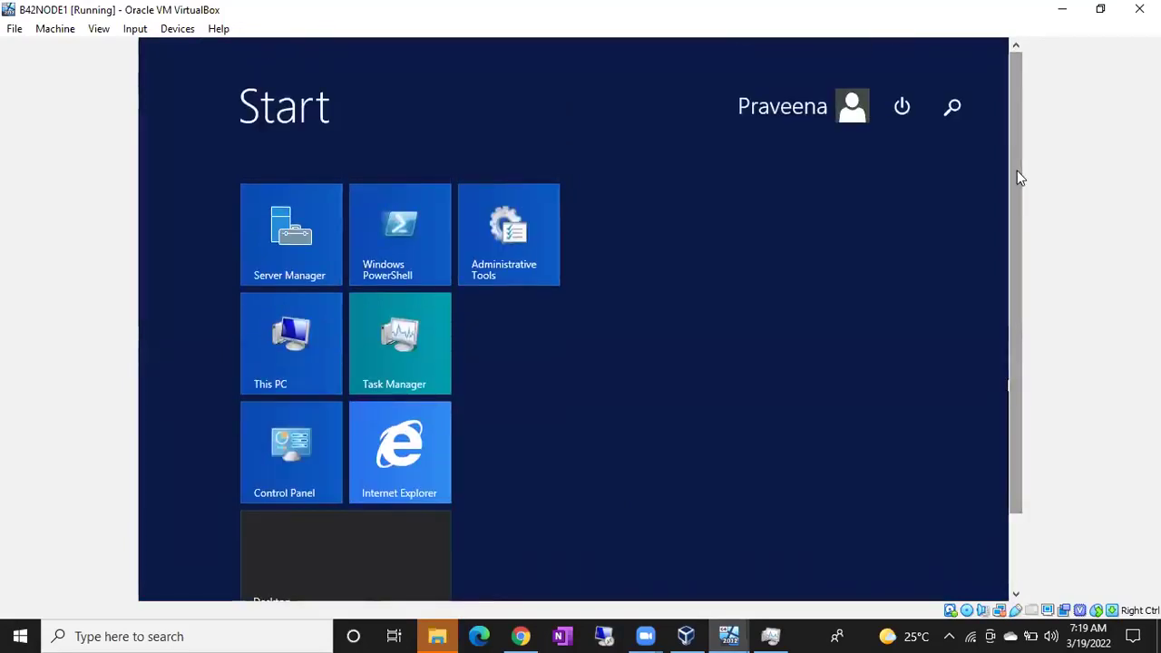
text(ssms)
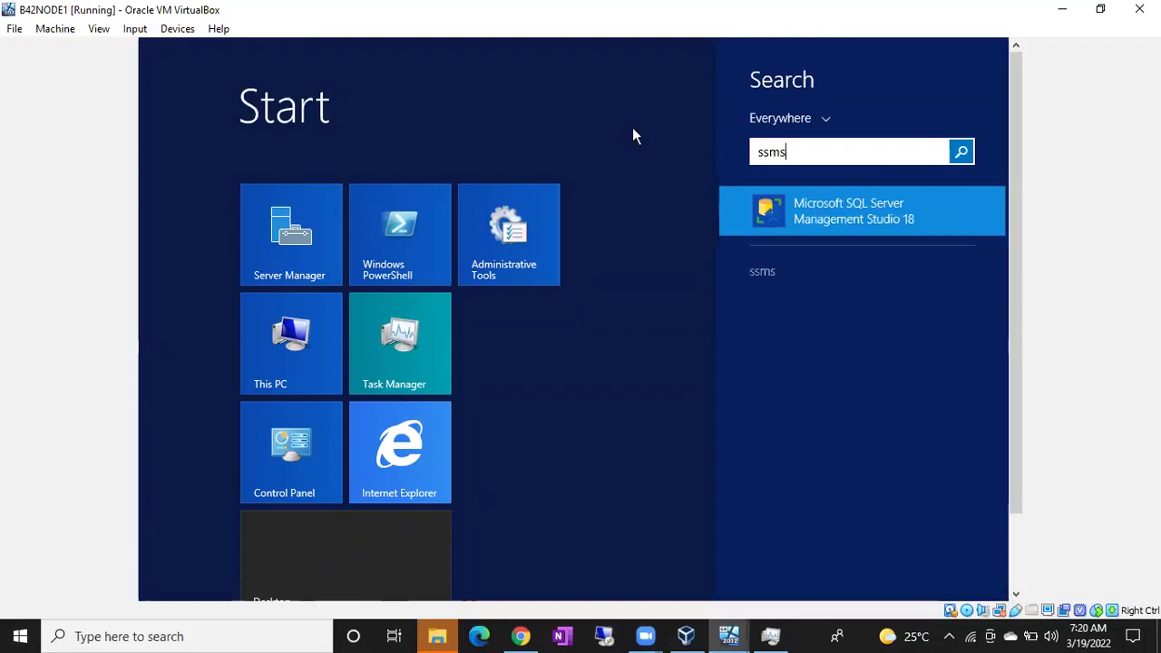
key(Return)
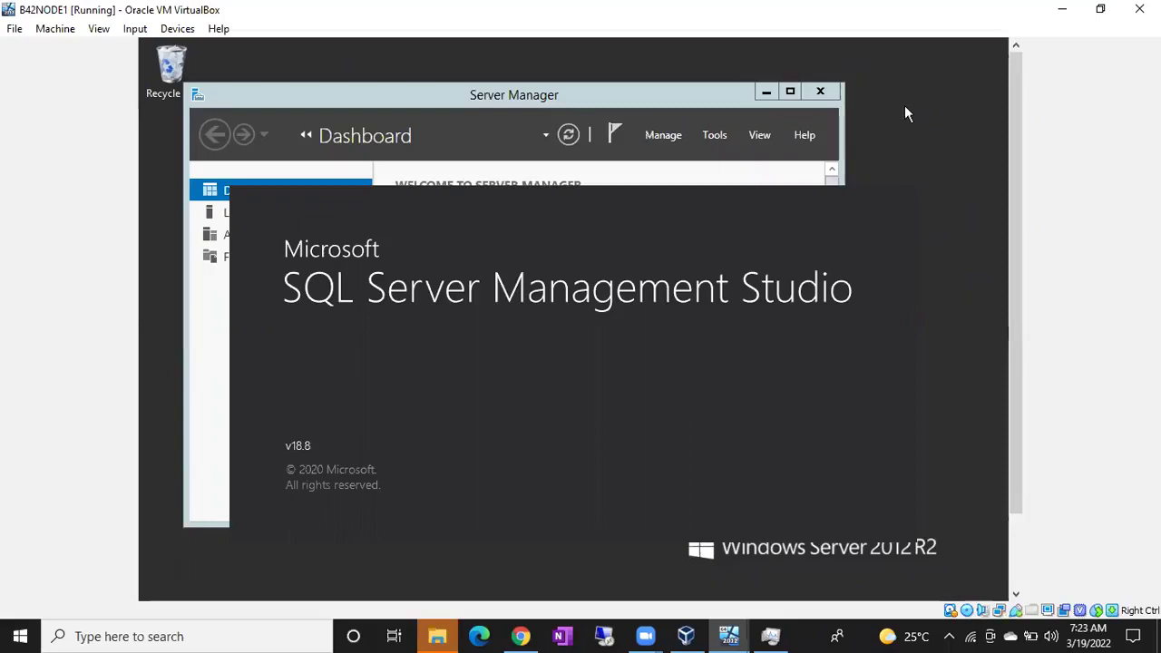
Decline recovery of the ~vs4C2A.sql file from the previous Management Studio session.
drag(1011, 118, 1009, 190)
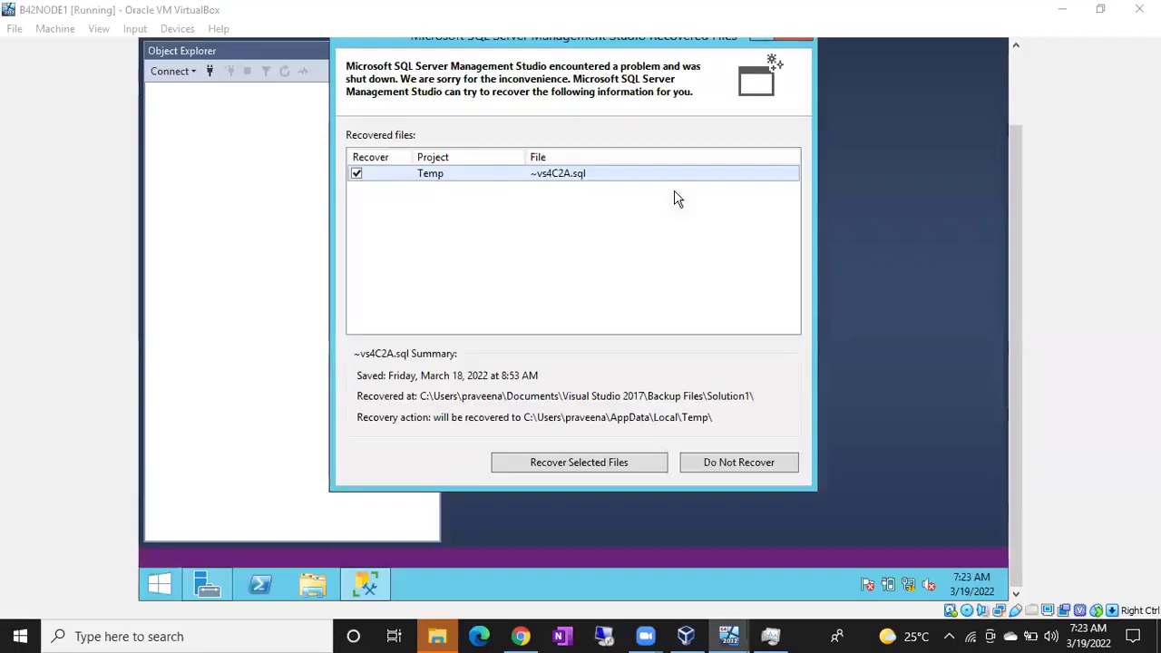
click(728, 465)
drag(1013, 217, 951, 124)
Connect Object Explorer to the B42NODE1 database engine.
click(210, 160)
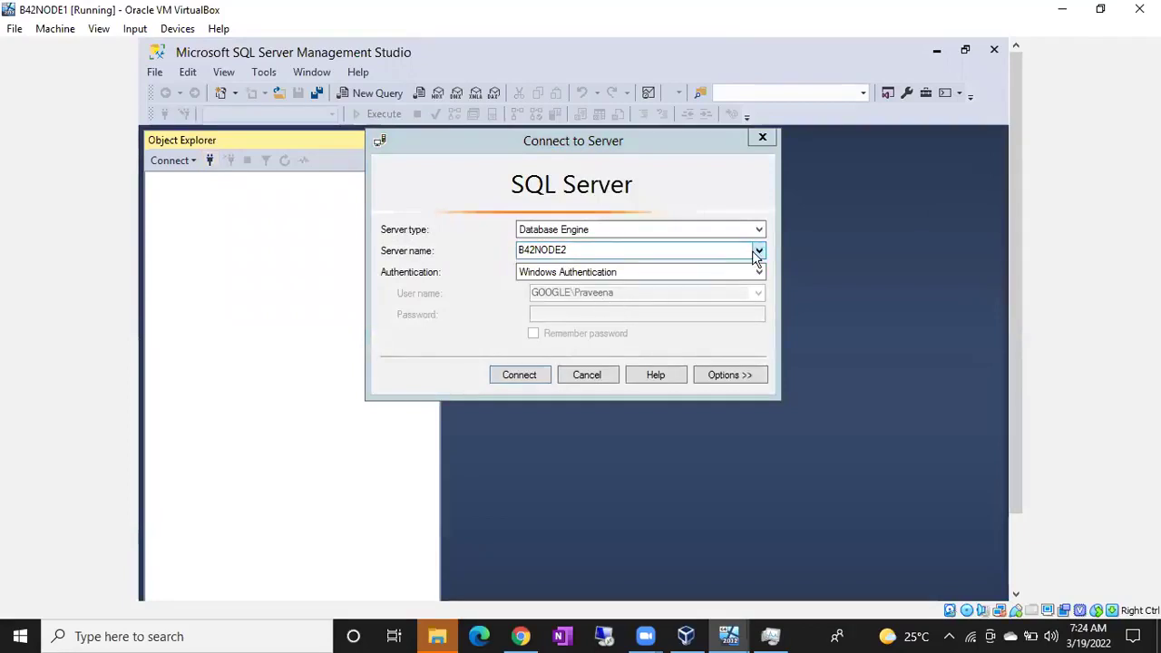
click(757, 252)
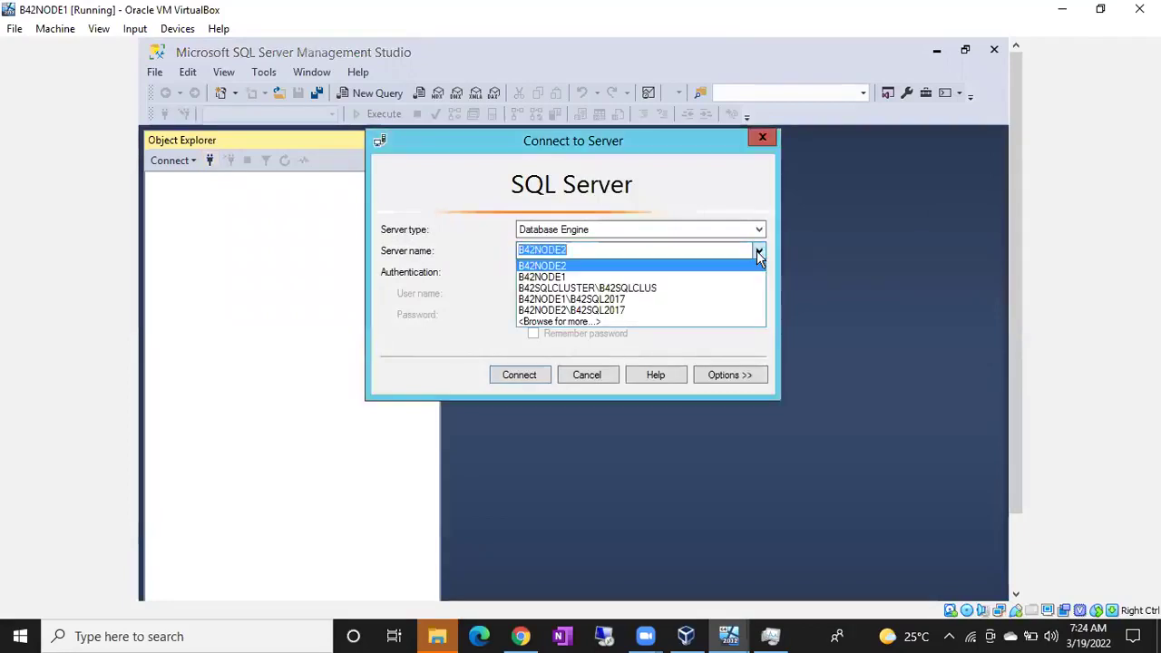
click(613, 278)
click(518, 375)
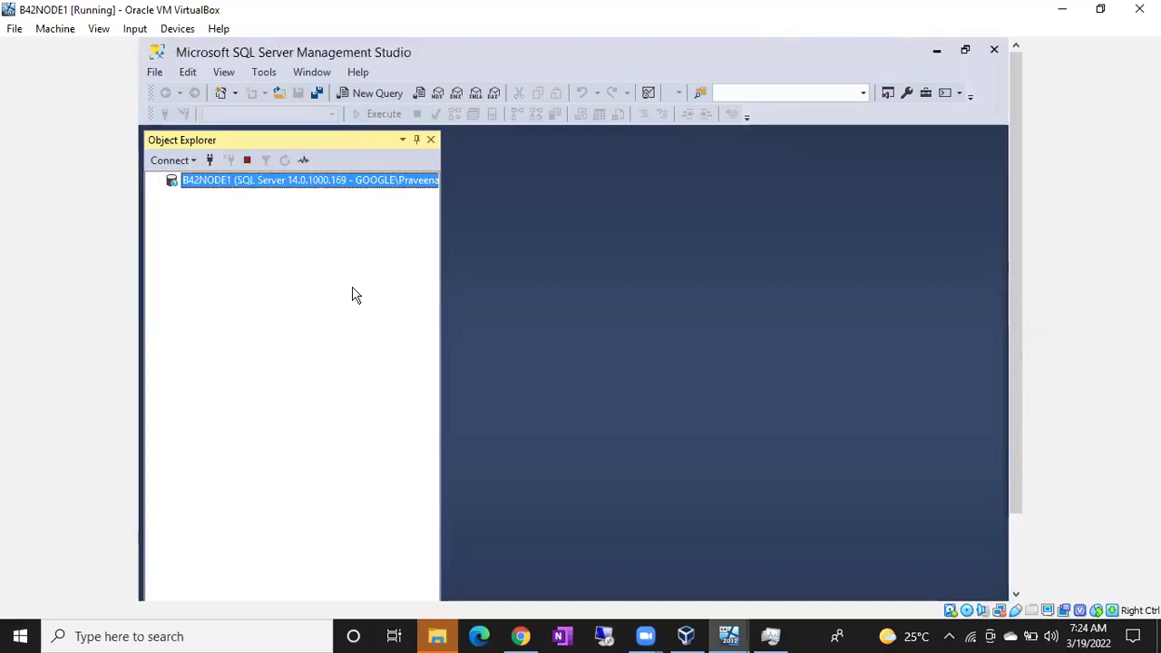
Connect Object Explorer to the B42NODE2 database engine as well, and dismiss the extra connection dialog.
click(212, 167)
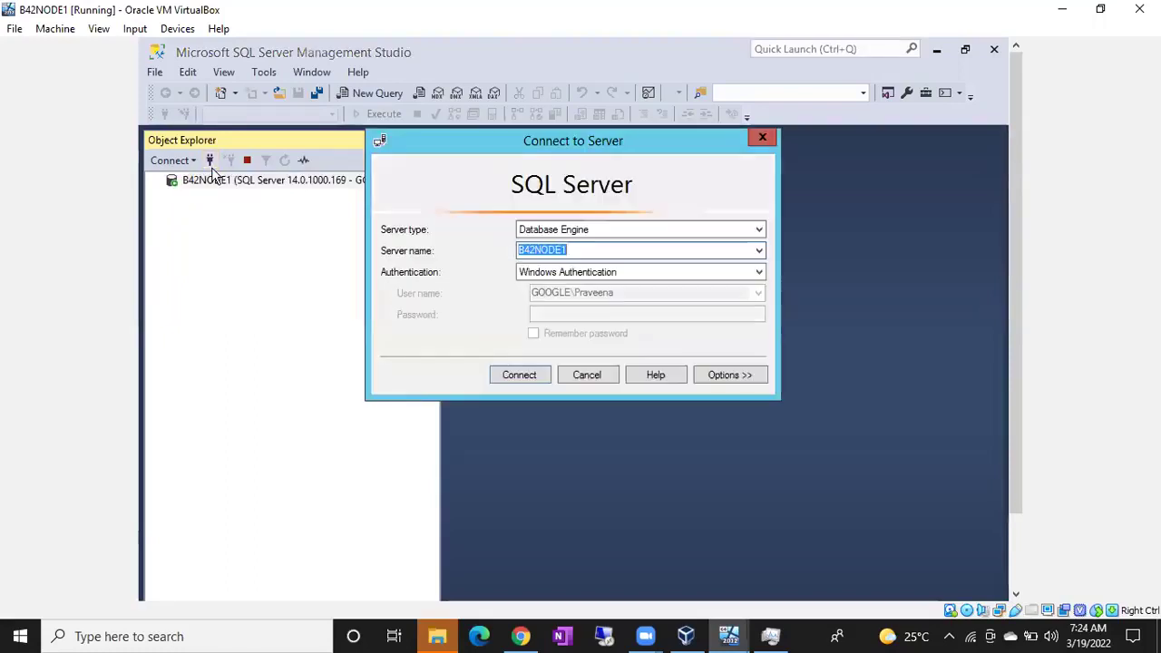
click(759, 250)
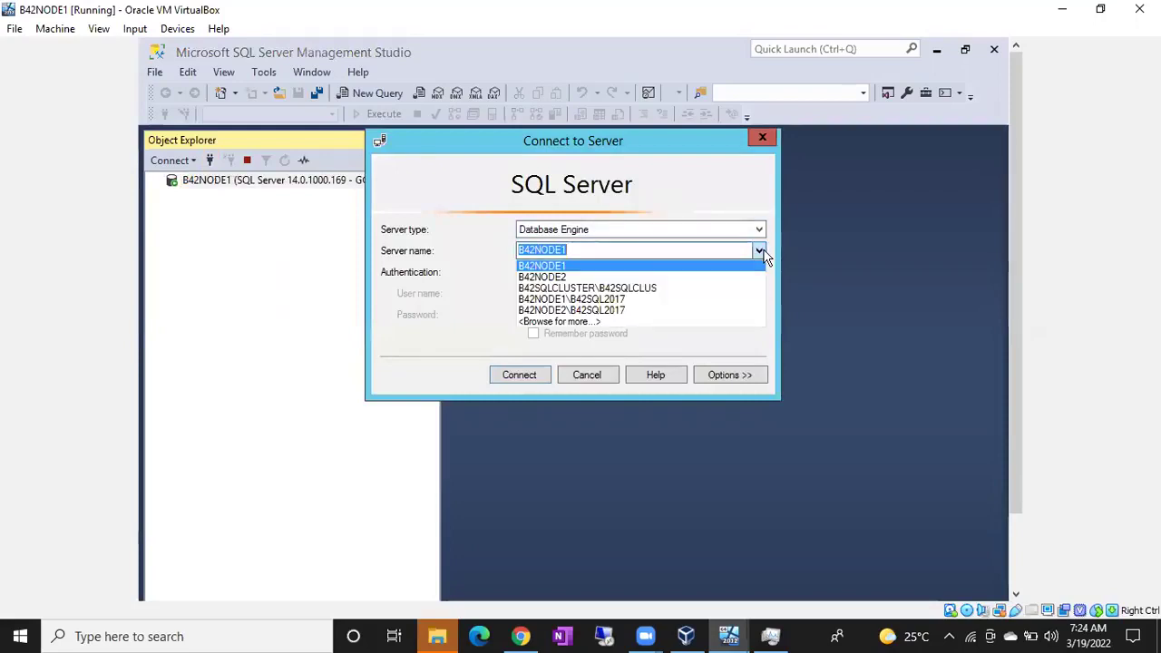
click(617, 276)
click(527, 375)
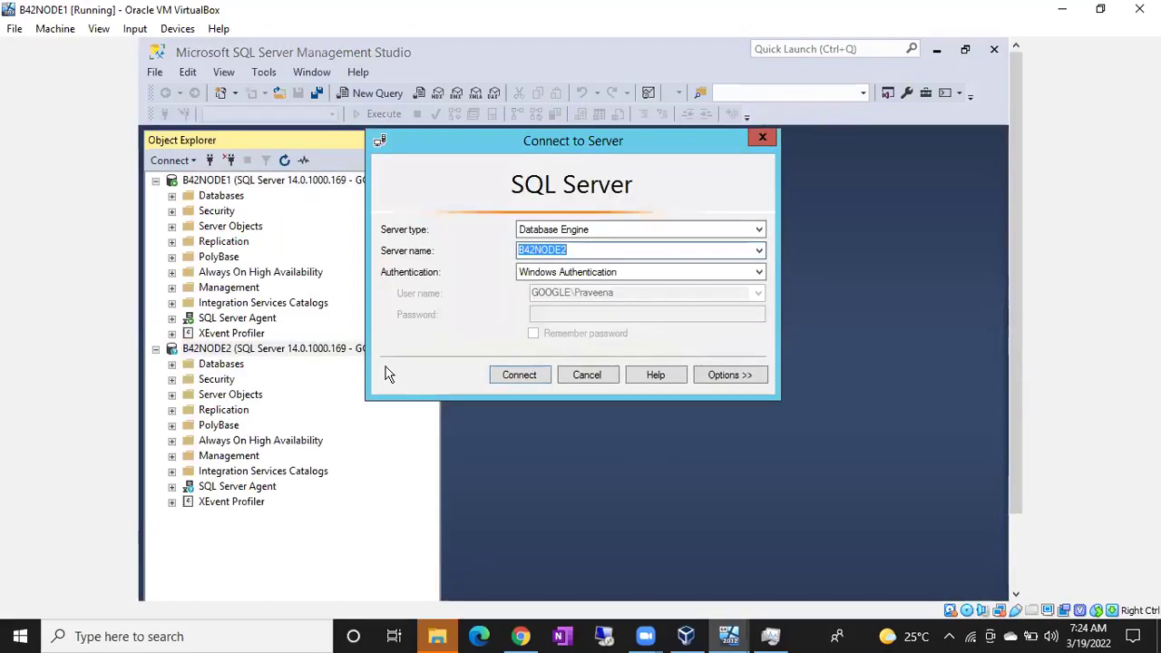
click(588, 374)
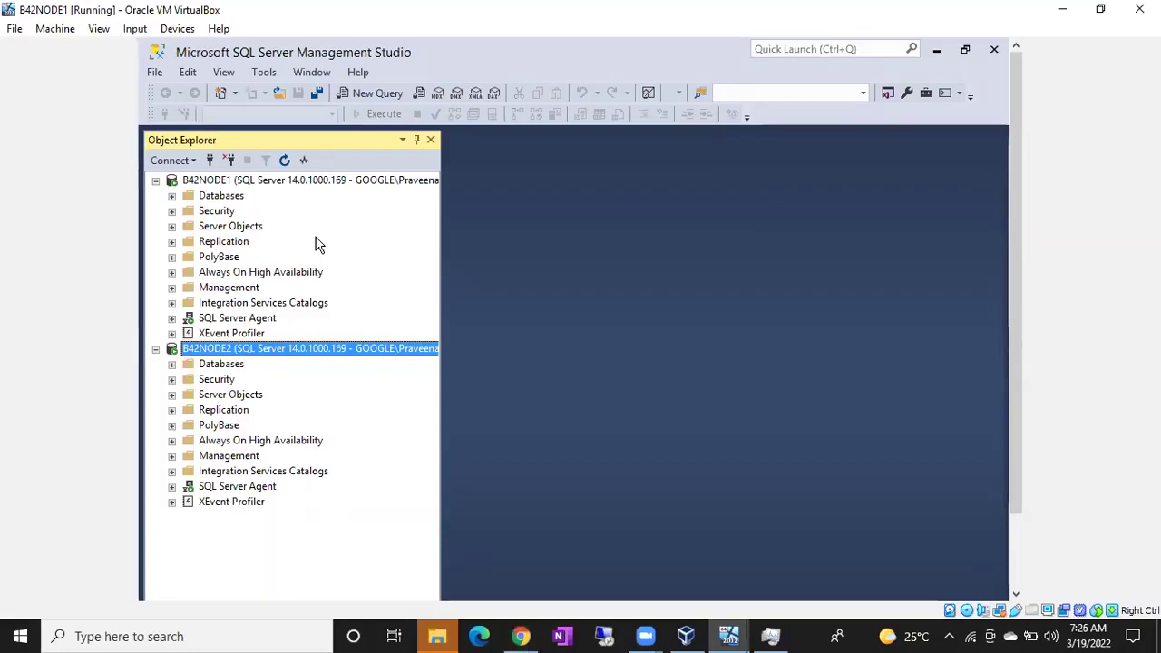
Expand the databases of B42NODE1 and examine the FlipKart database under that server.
click(172, 195)
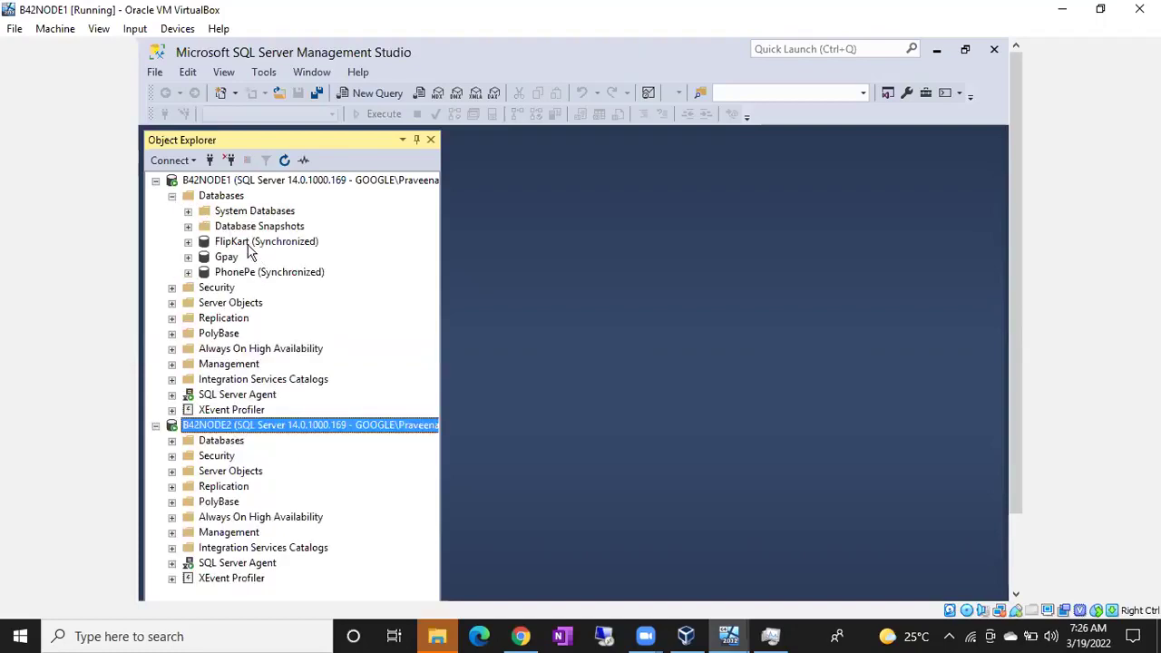
click(247, 244)
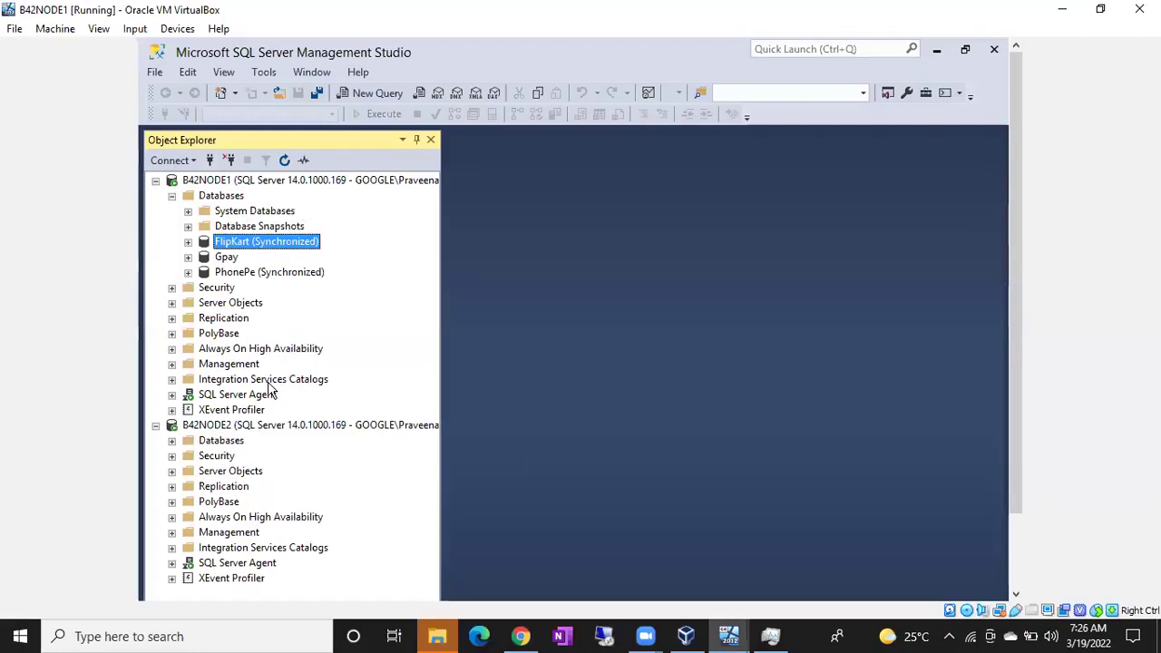
click(258, 184)
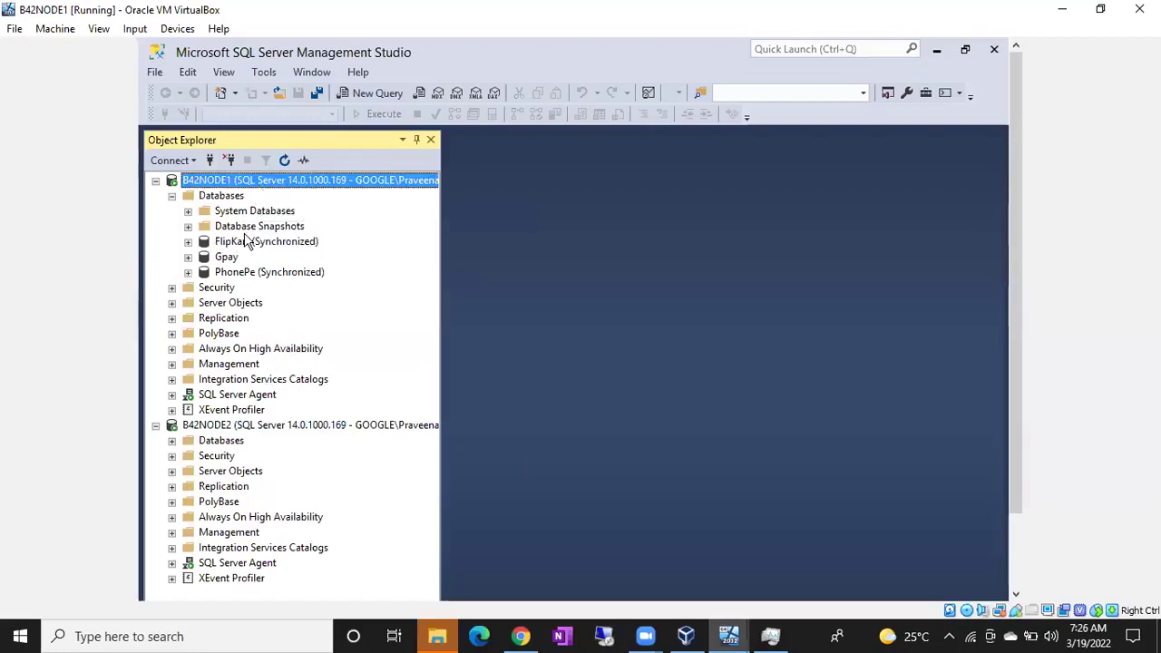
click(246, 243)
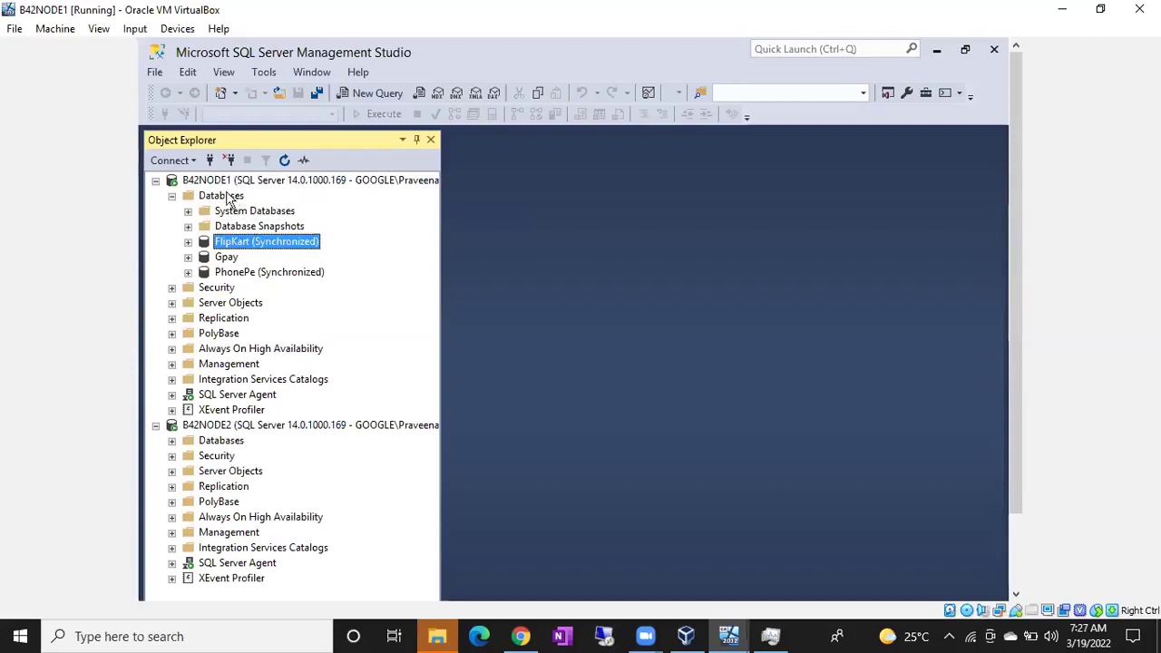
click(227, 181)
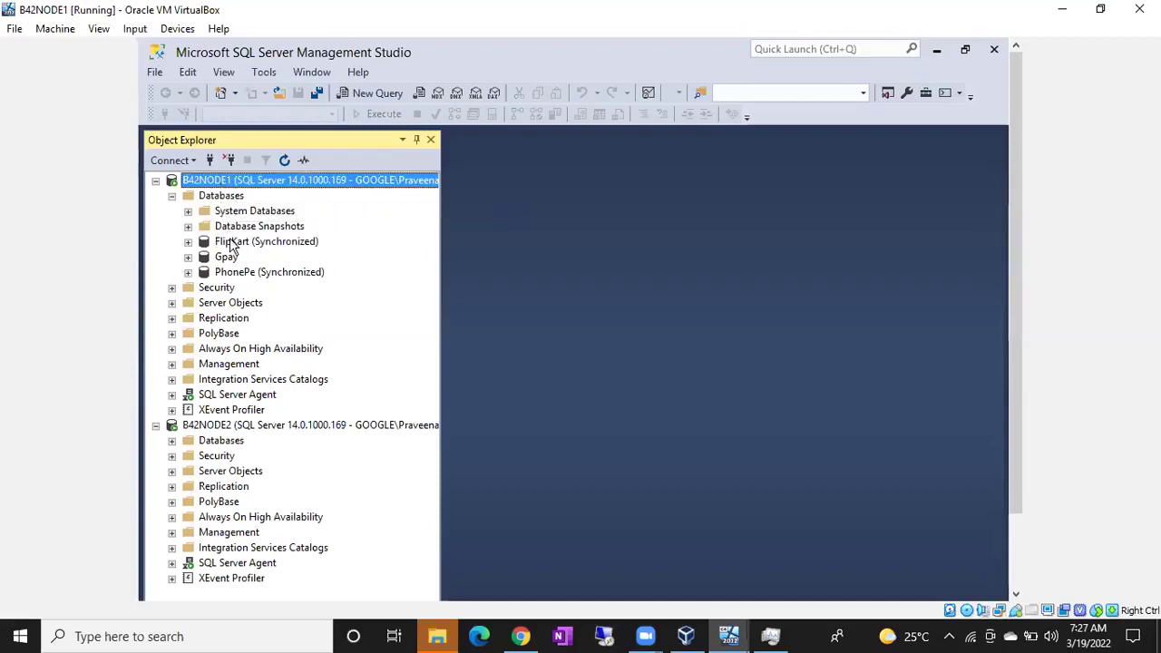
click(231, 243)
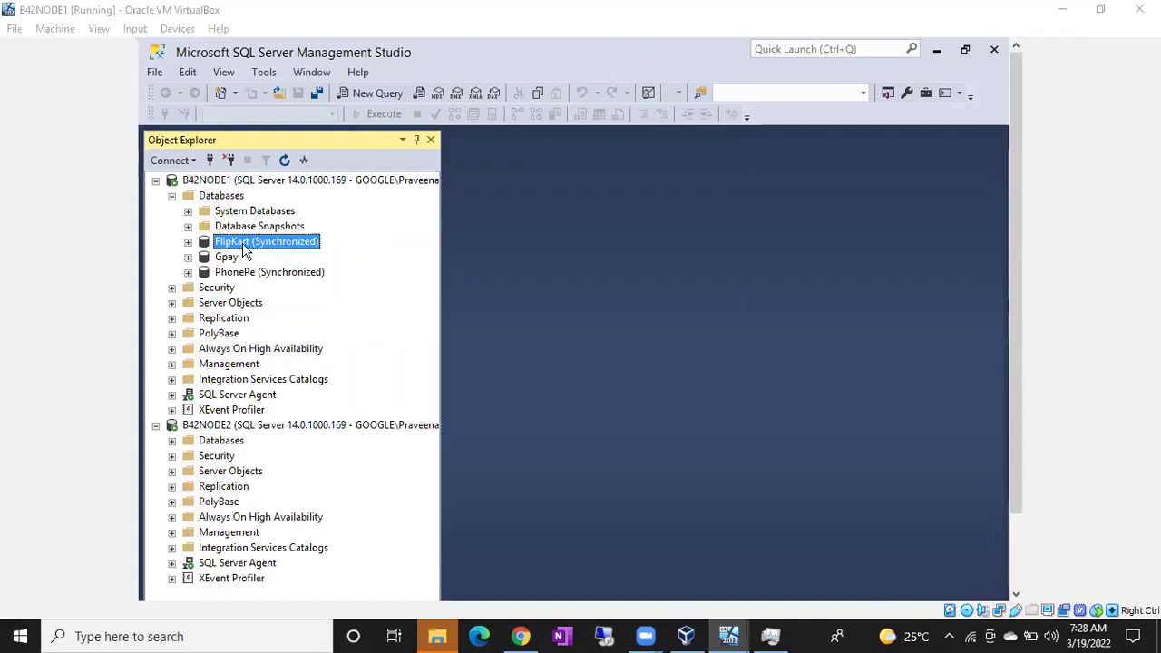
Expand Always On High Availability on B42NODE1 down to the contents of the B42AOAG availability group.
click(179, 350)
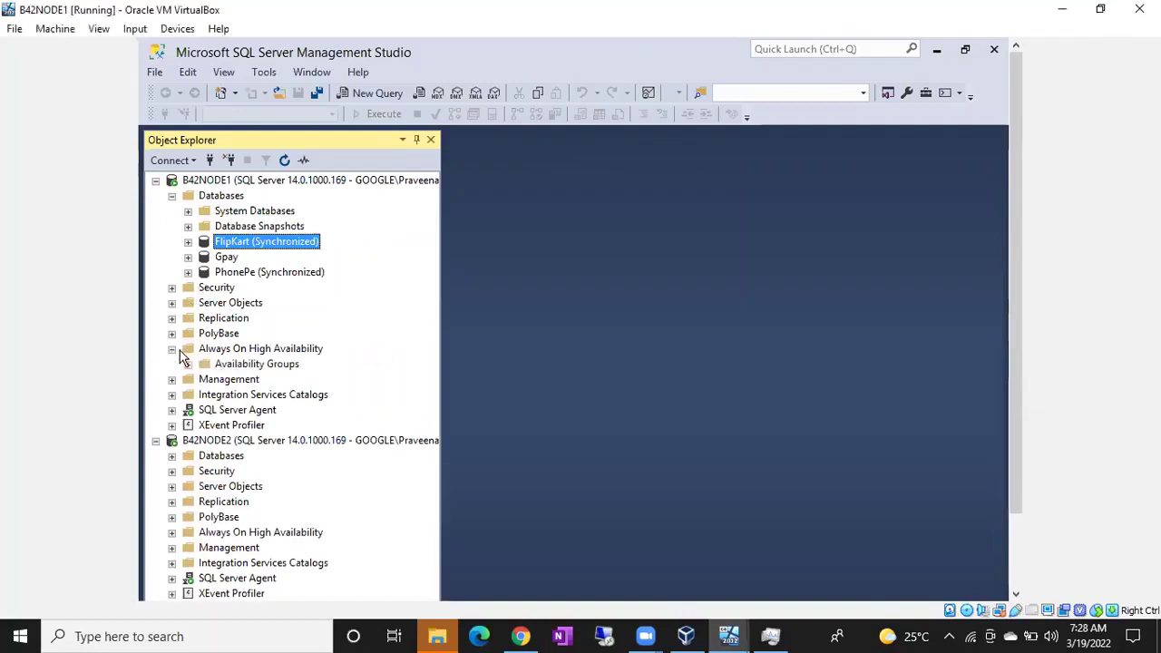
click(188, 364)
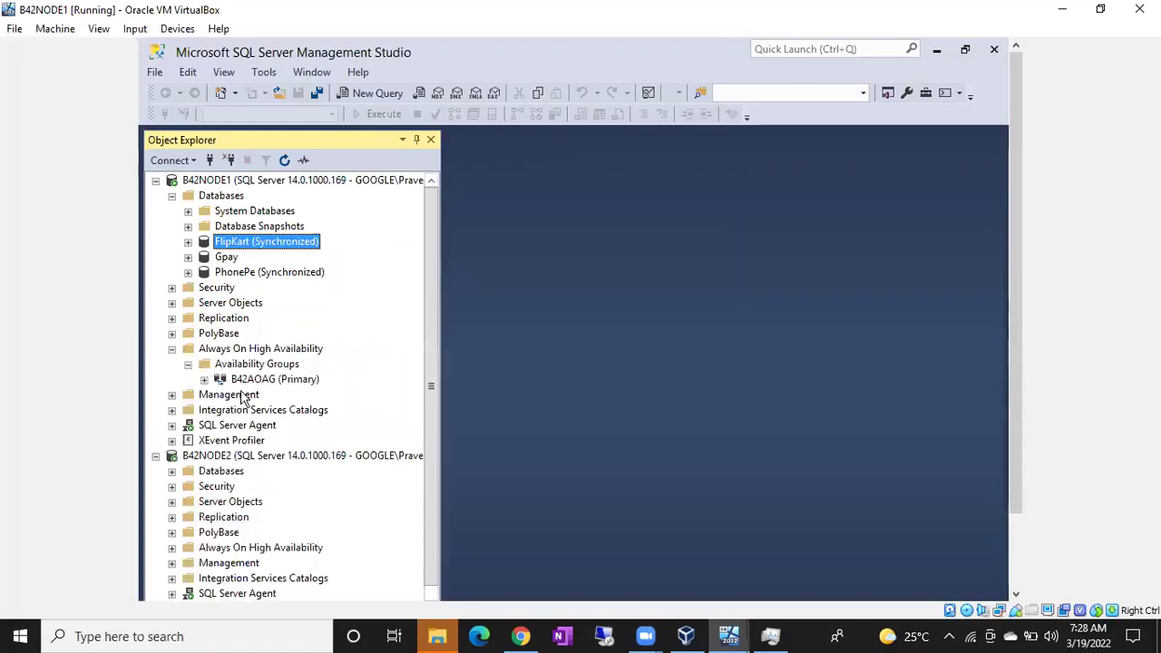
click(205, 380)
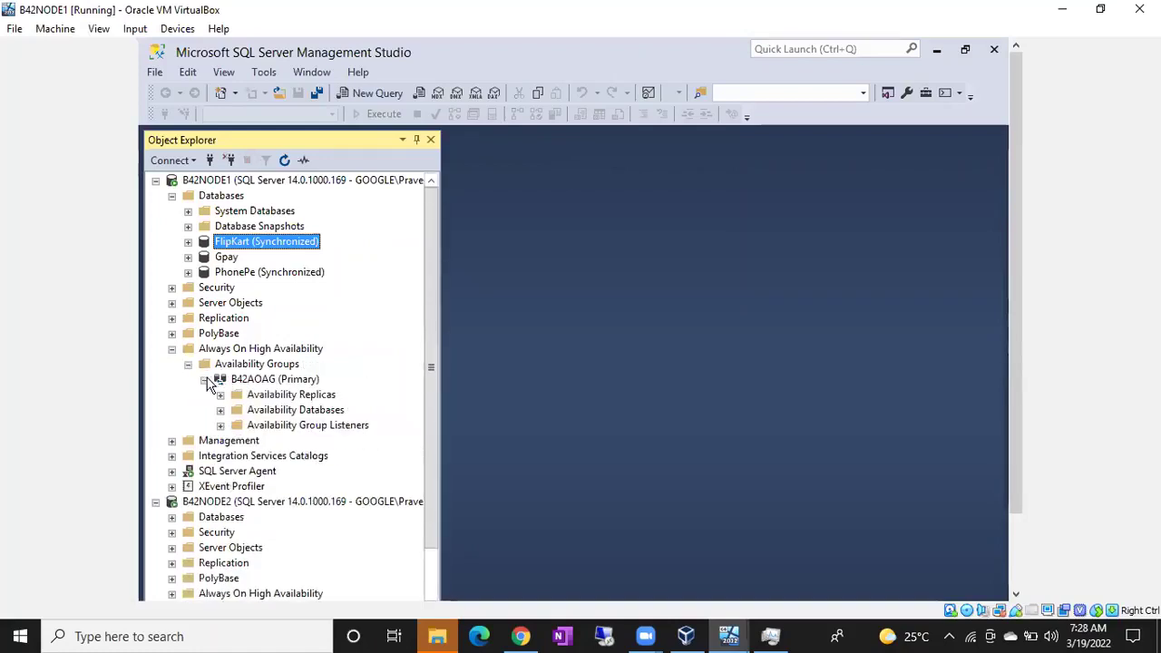
Widen Object Explorer and expand the replicas, databases and listeners of B42AOAG, selecting the B42AGListener listener.
drag(442, 352, 488, 351)
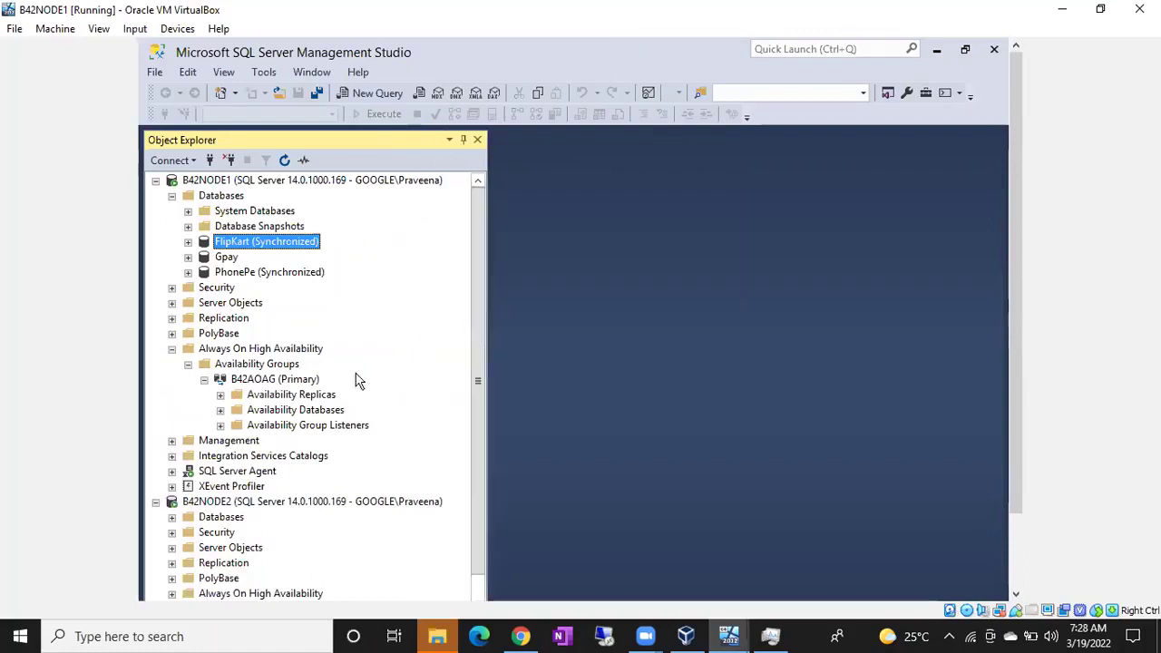
click(263, 381)
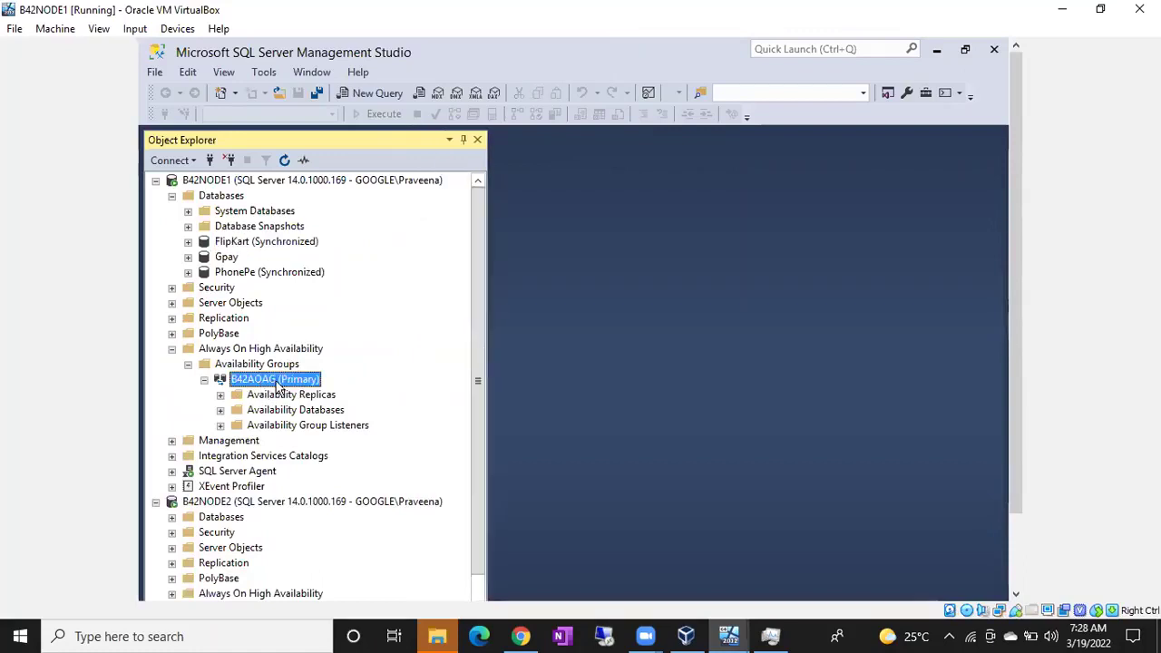
click(220, 395)
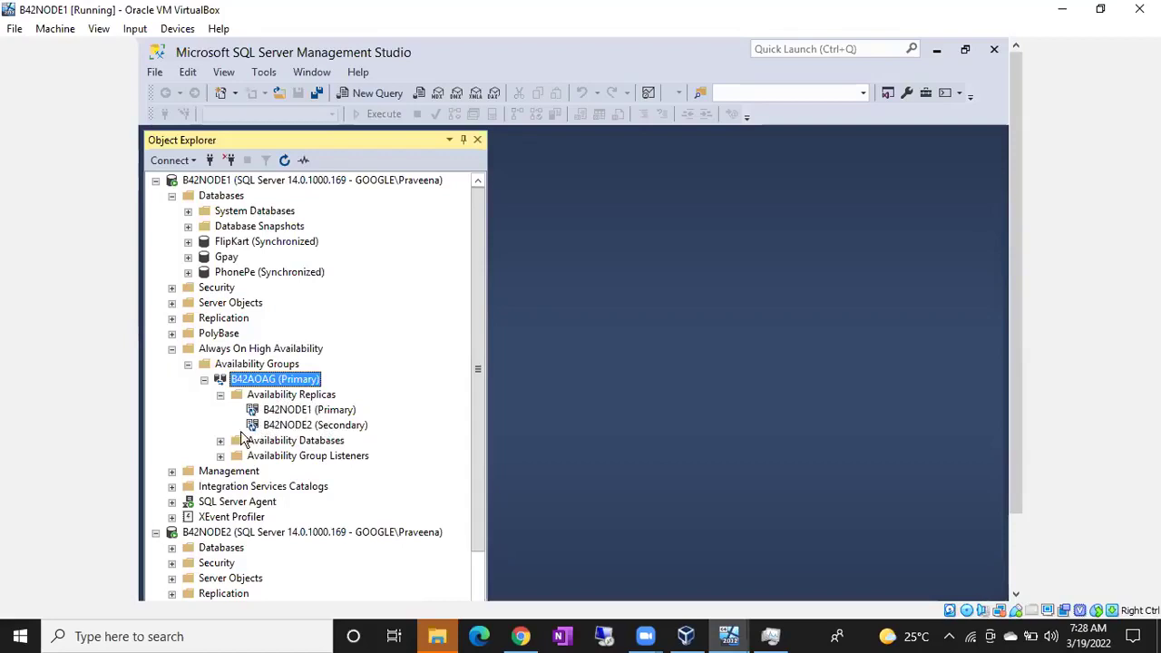
click(220, 441)
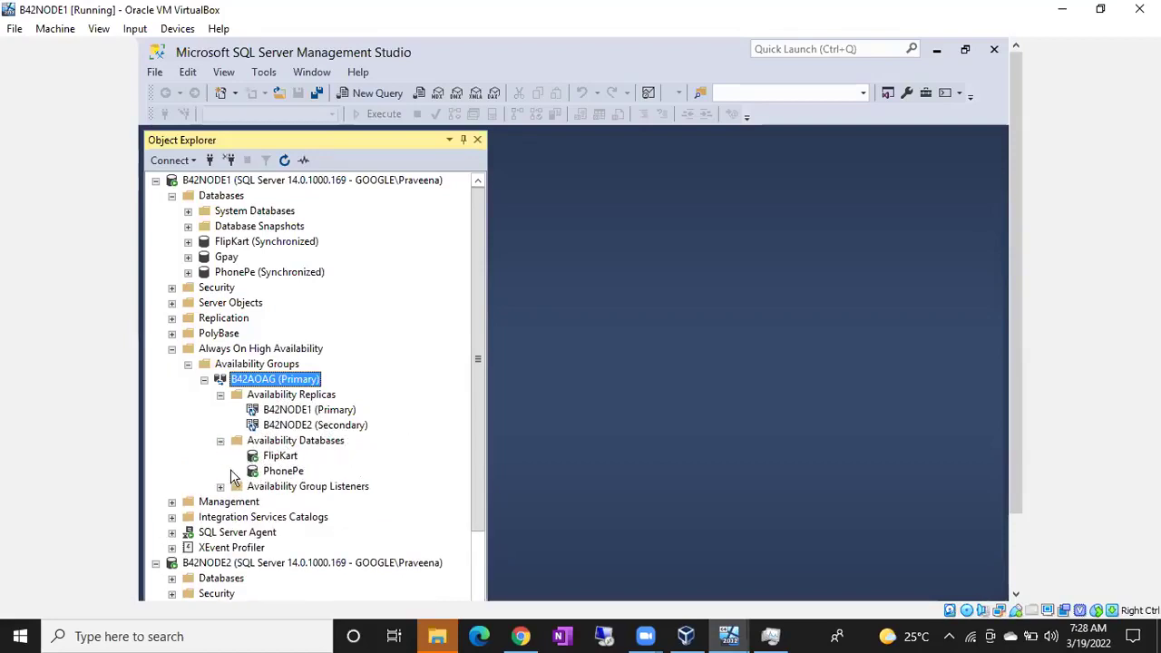
click(221, 487)
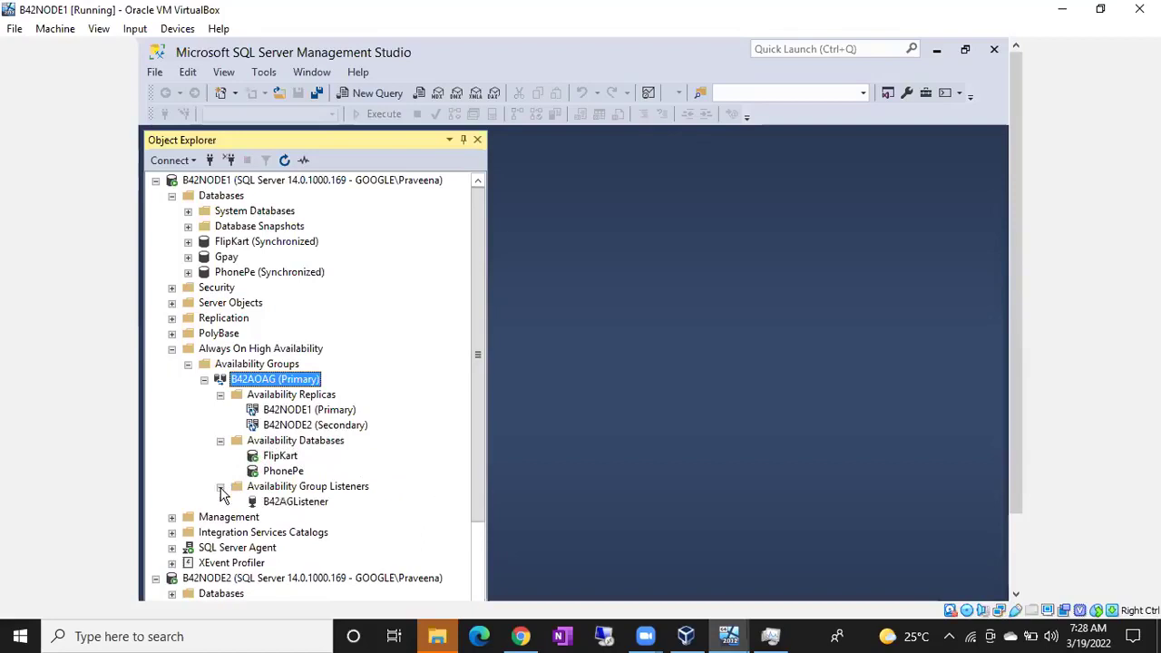
click(293, 503)
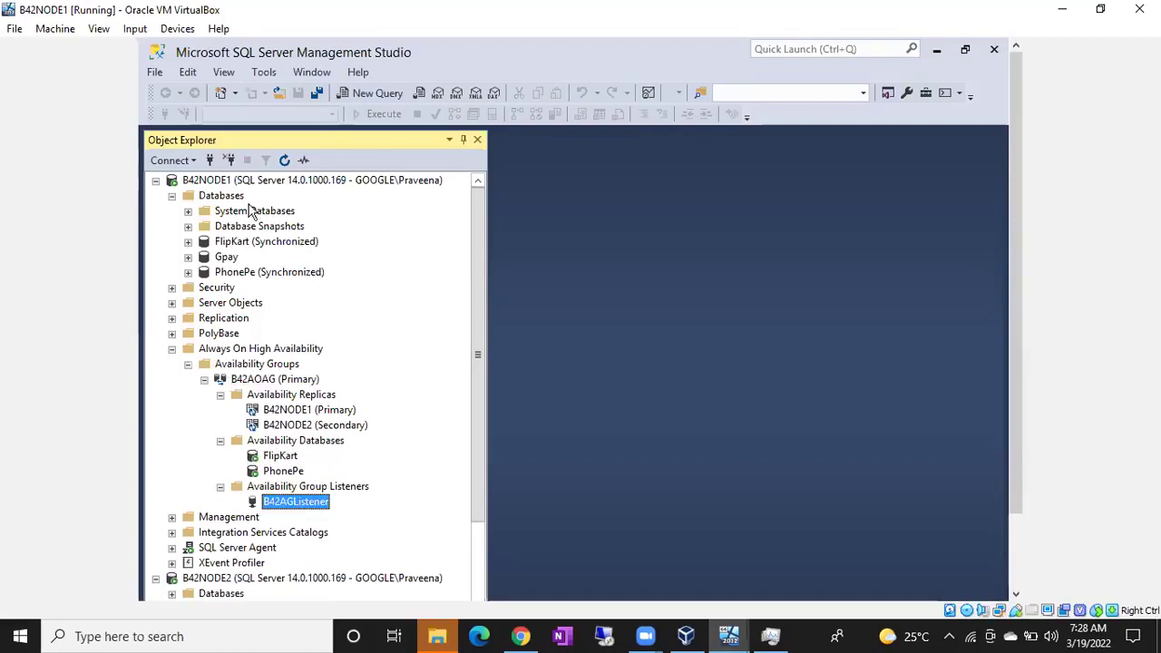
Connect Object Explorer to the B42AGListener database engine using Windows Authentication.
click(211, 162)
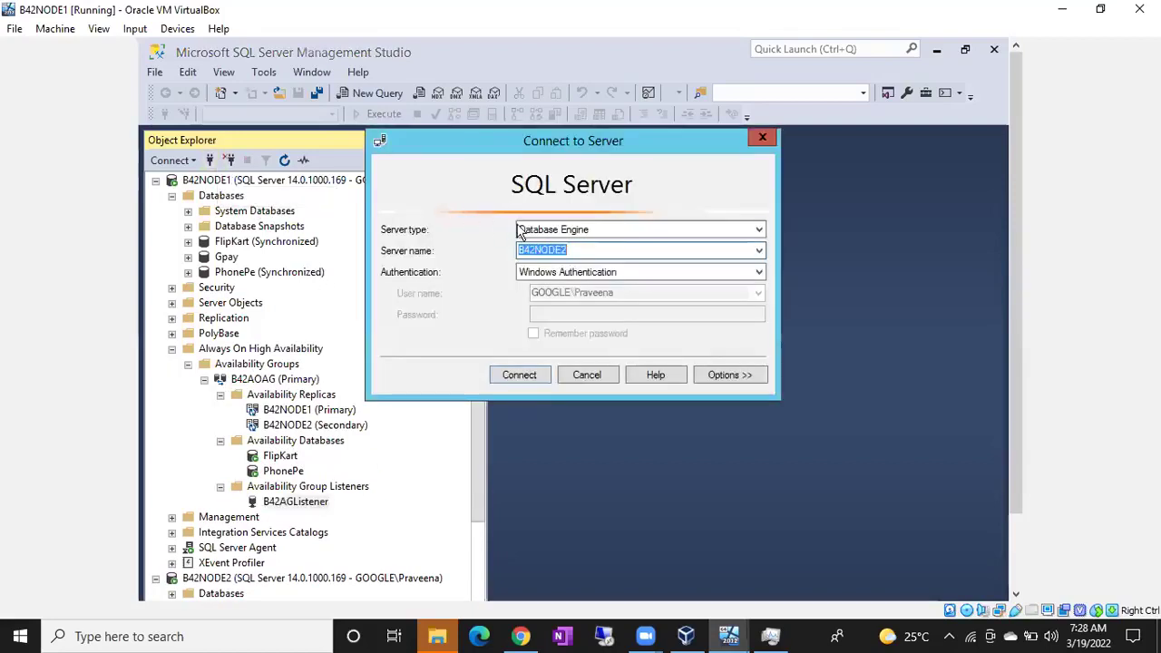
text(B42AGListener)
click(599, 250)
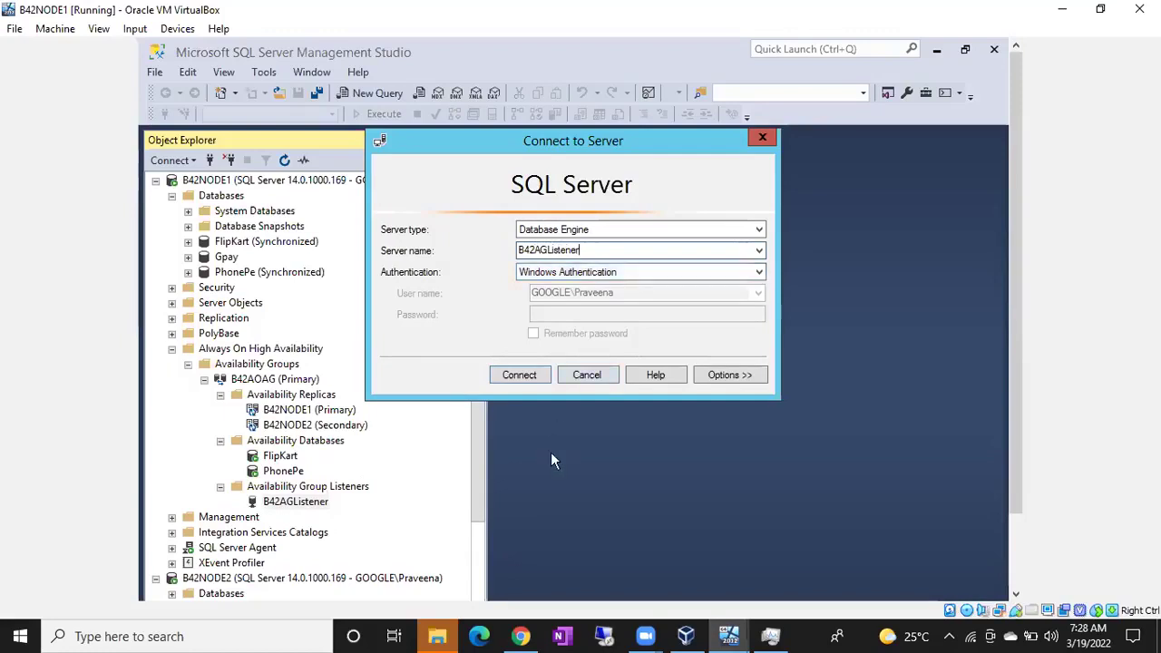
click(520, 377)
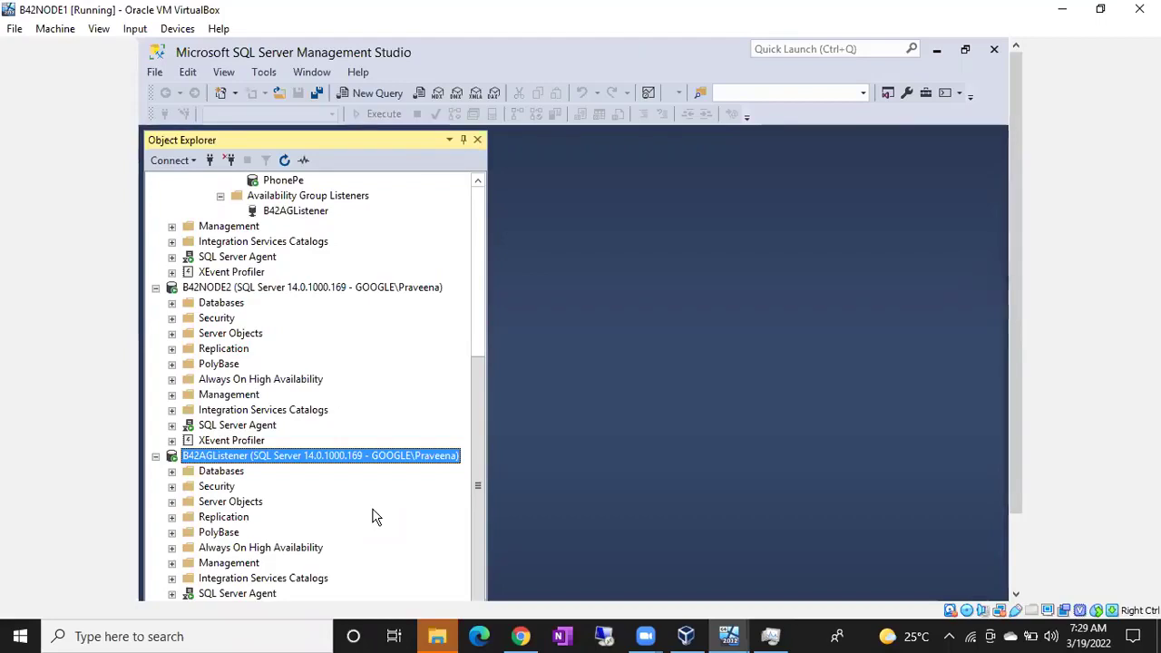
Check the server name in the B42AGListener connection's server properties, then close them without changes.
right_click(331, 463)
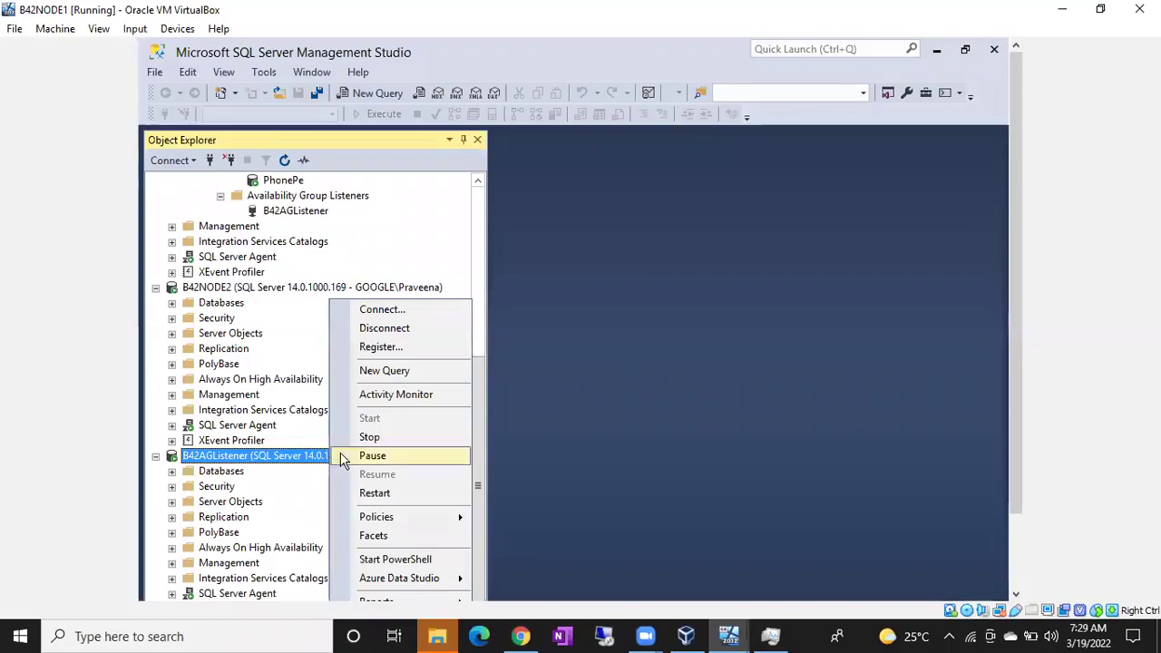
drag(1011, 337, 1009, 415)
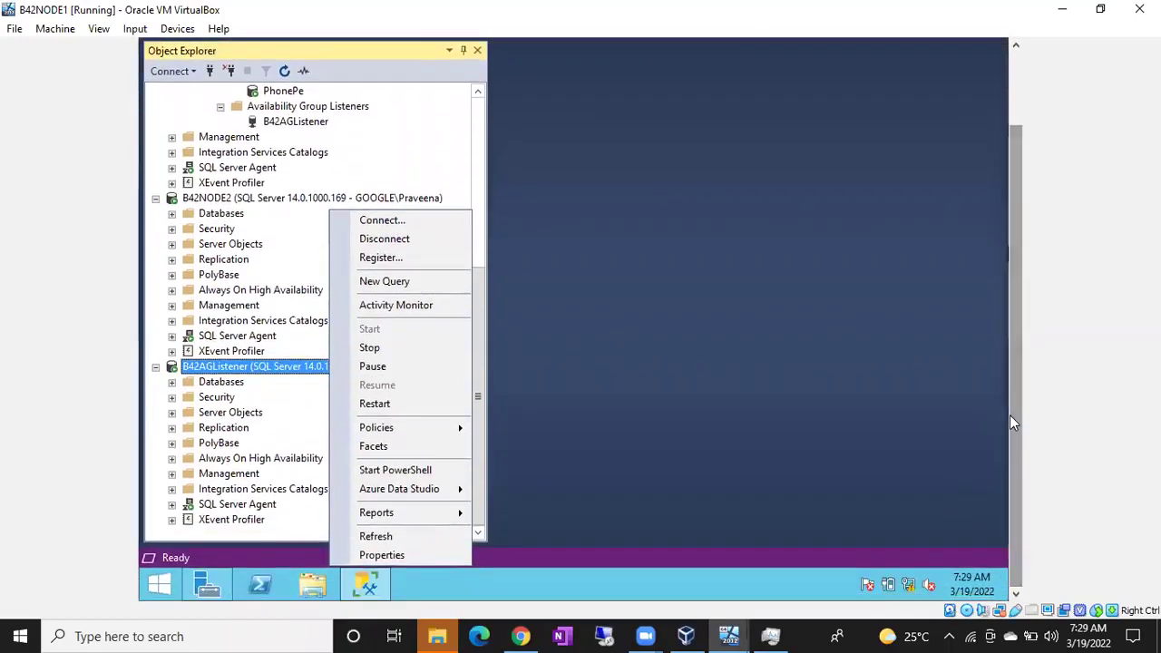
click(393, 554)
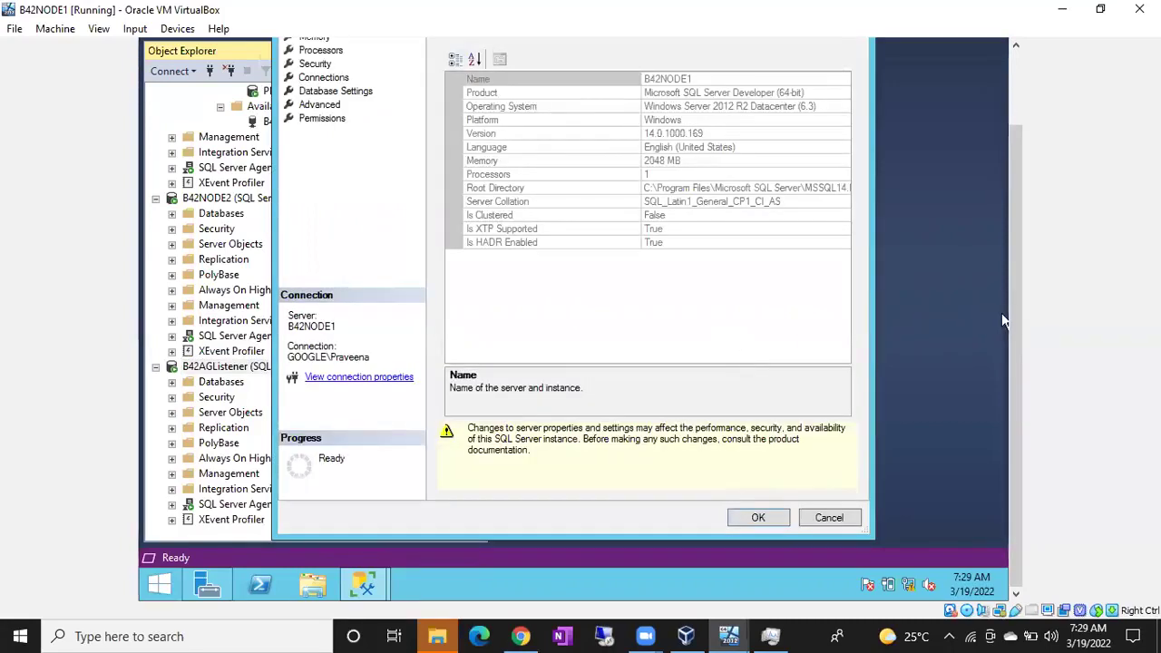
drag(1016, 311, 1013, 222)
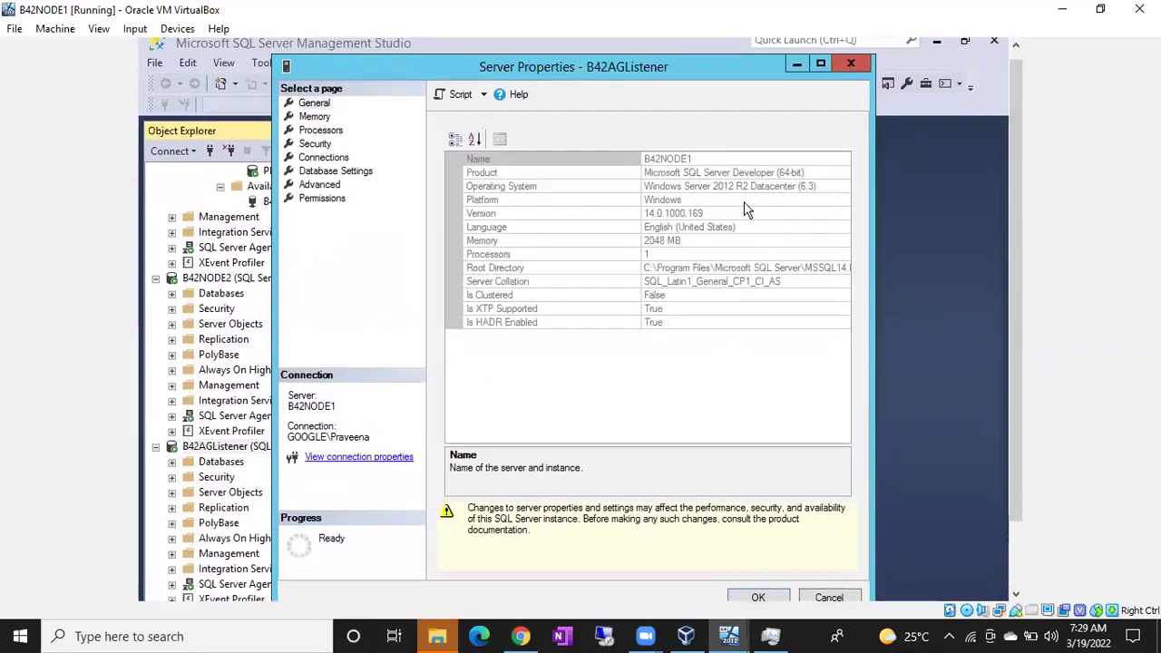
click(704, 160)
click(704, 158)
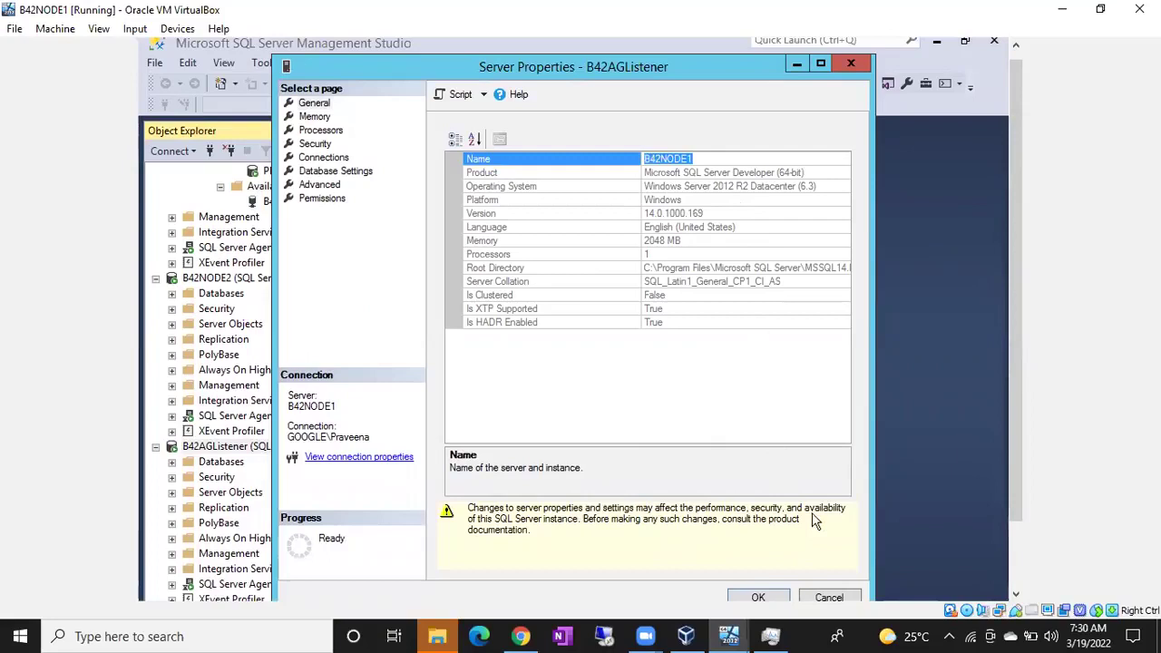
click(827, 595)
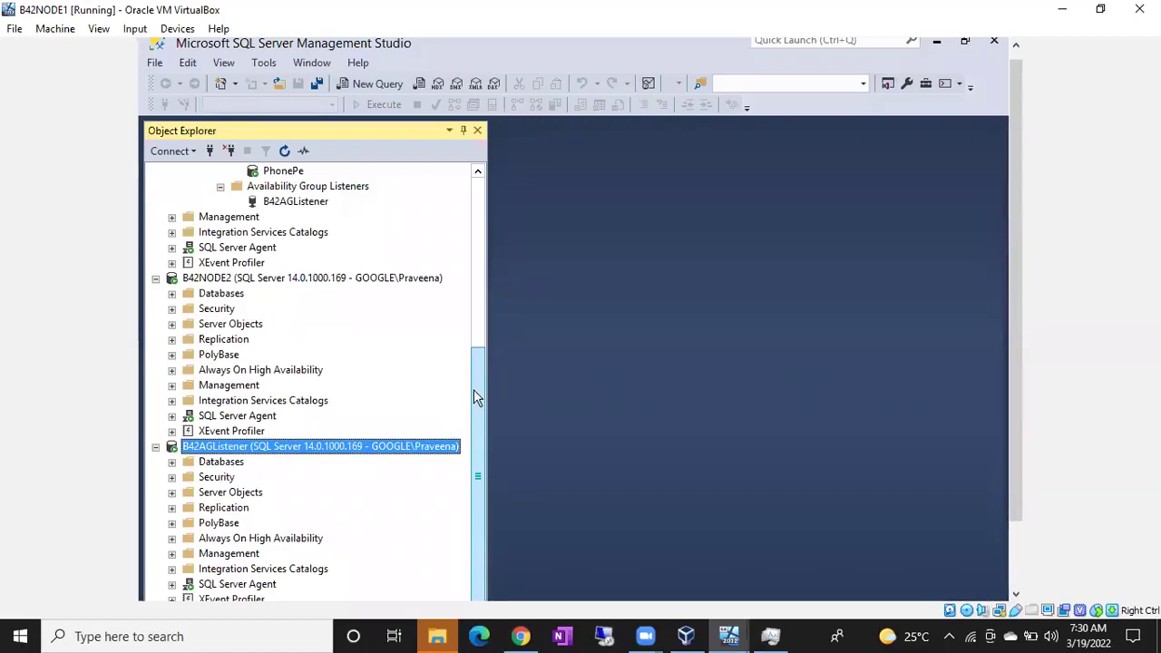
Return to B42NODE1 in Object Explorer and collapse its Always On High Availability folder.
drag(473, 389, 483, 218)
click(172, 339)
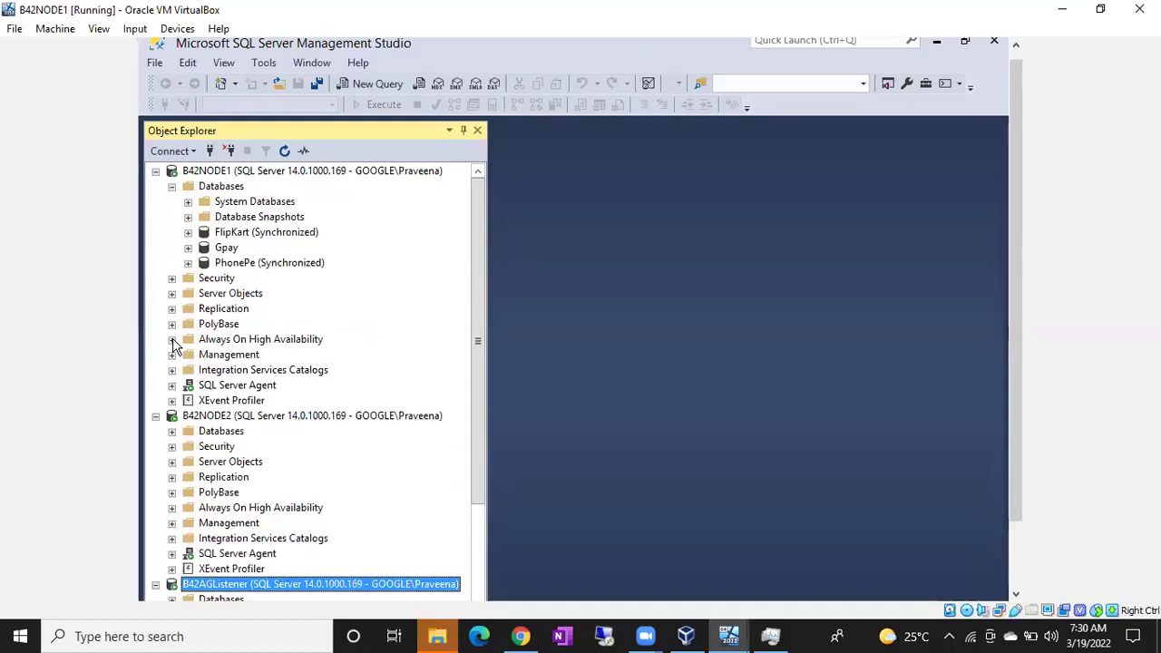
click(171, 339)
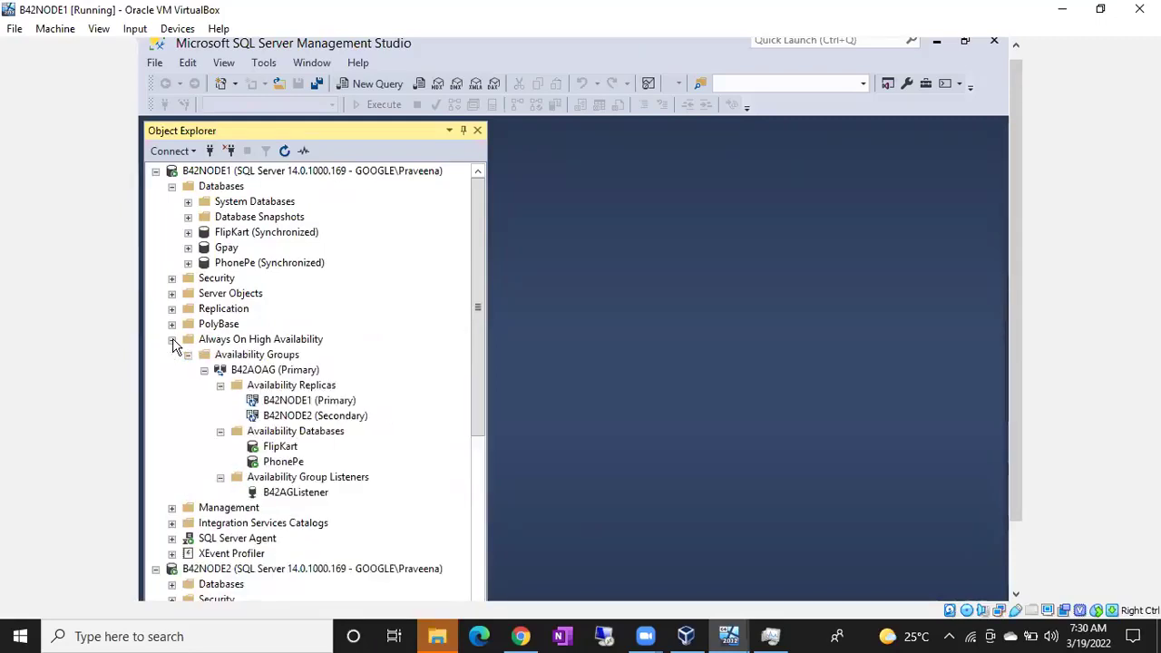
click(171, 339)
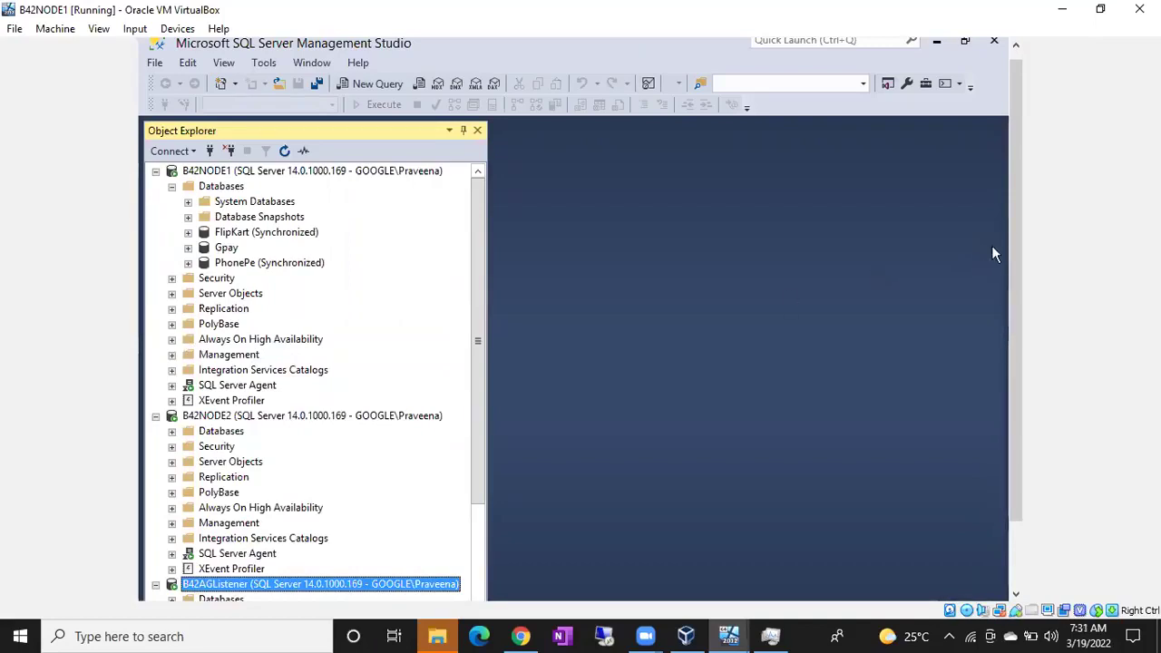
Launch Failover Cluster Manager on the node by running cluadmin.msc.
drag(1013, 249, 984, 354)
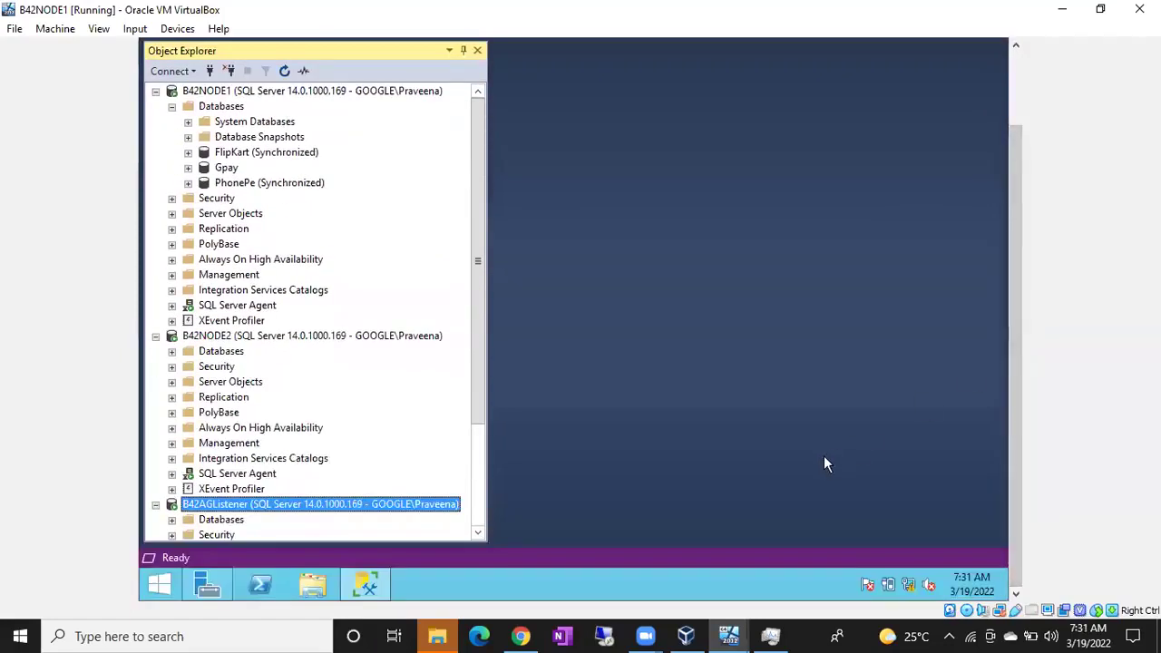
key(super+r)
text(c)
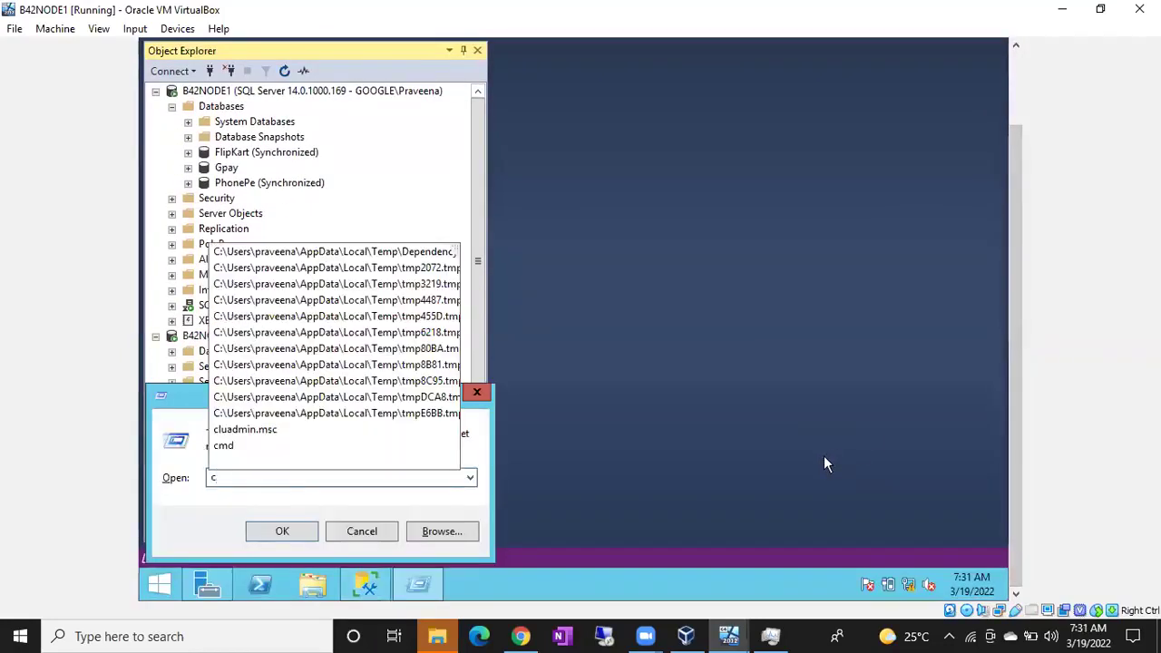
key(Up)
key(Up)
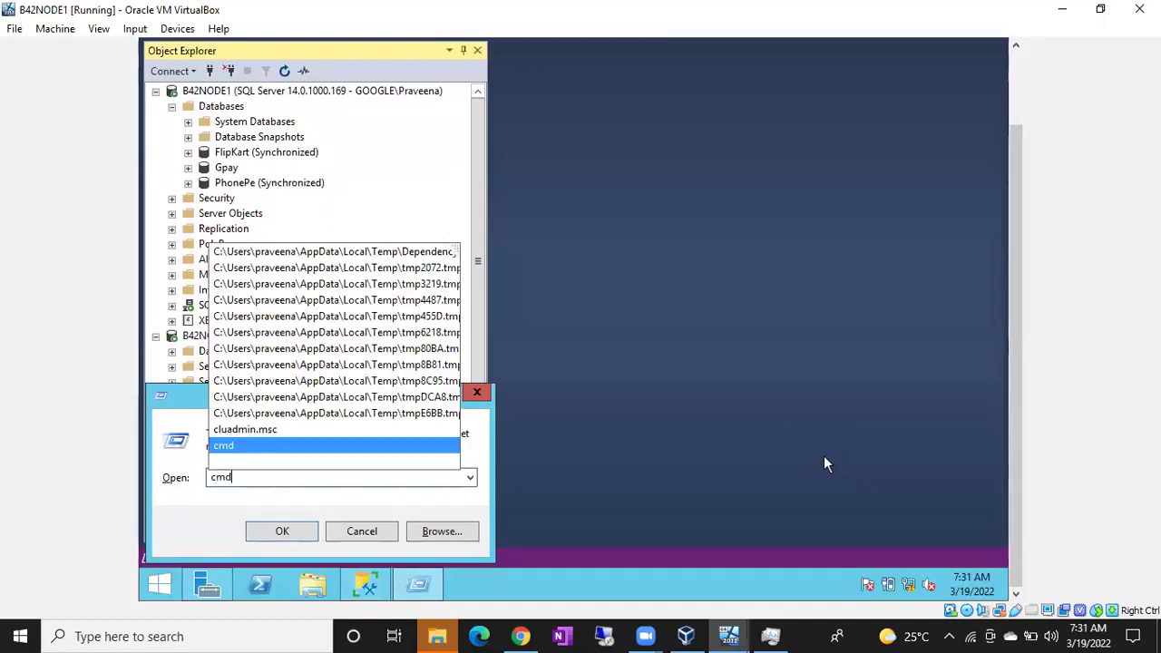
key(Return)
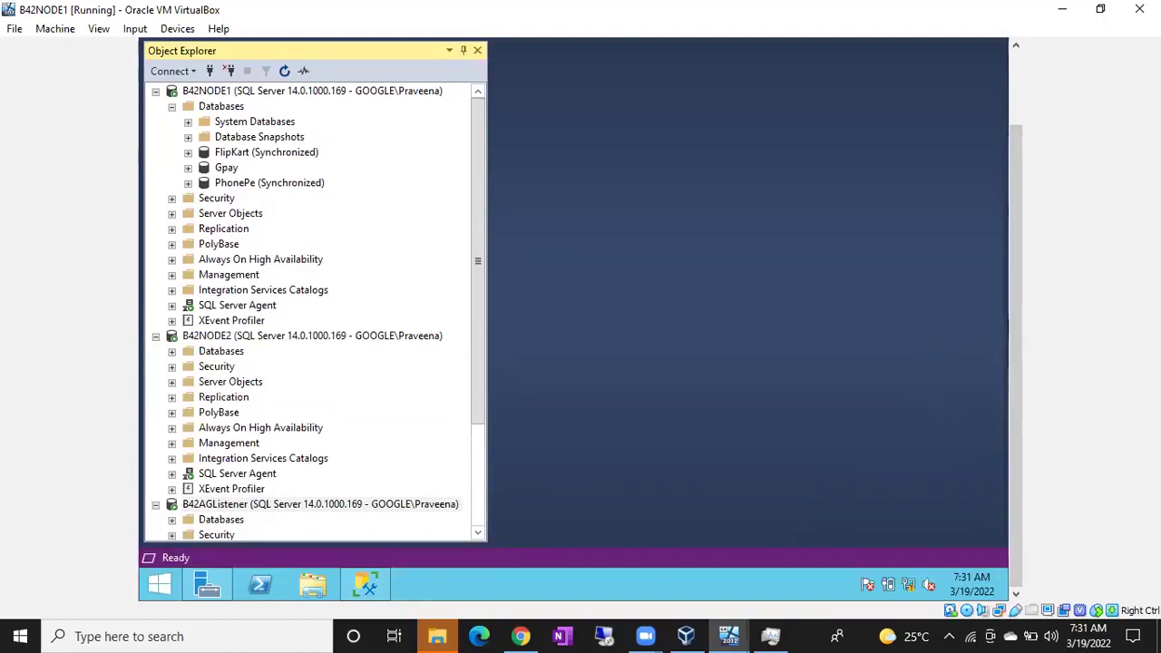
mouse_move(1013, 321)
mouse_down()
mouse_move(1013, 248)
mouse_move(1010, 344)
mouse_up()
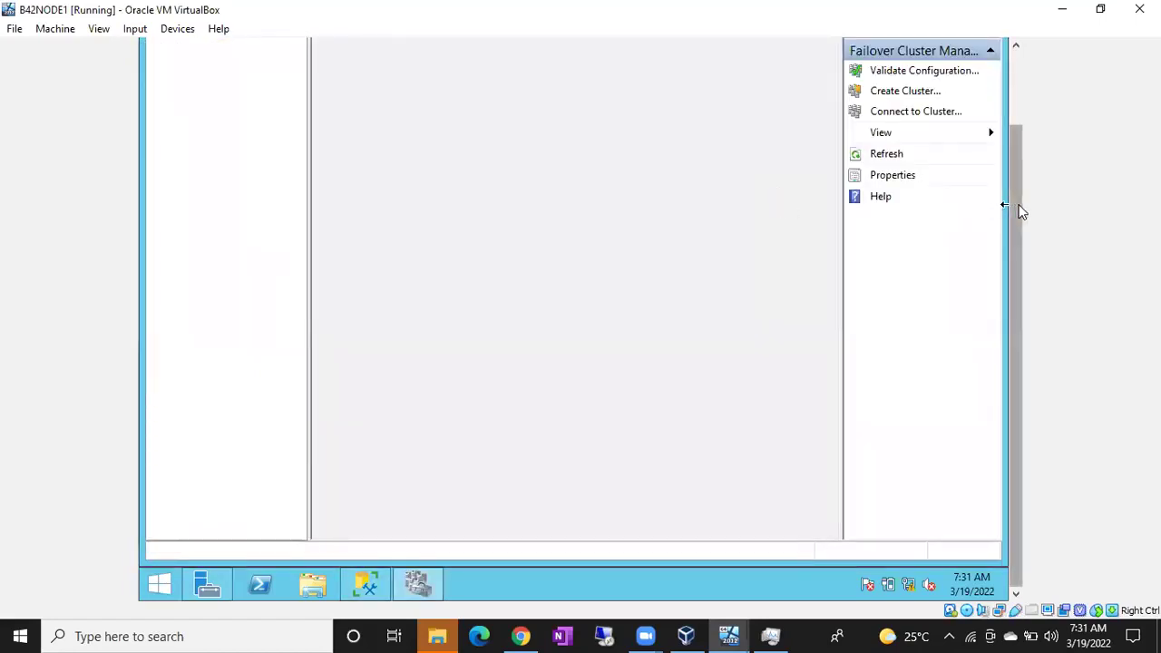
Expand the B42WINCLUS2012 cluster in Failover Cluster Manager and display its roles.
drag(1019, 210, 1021, 101)
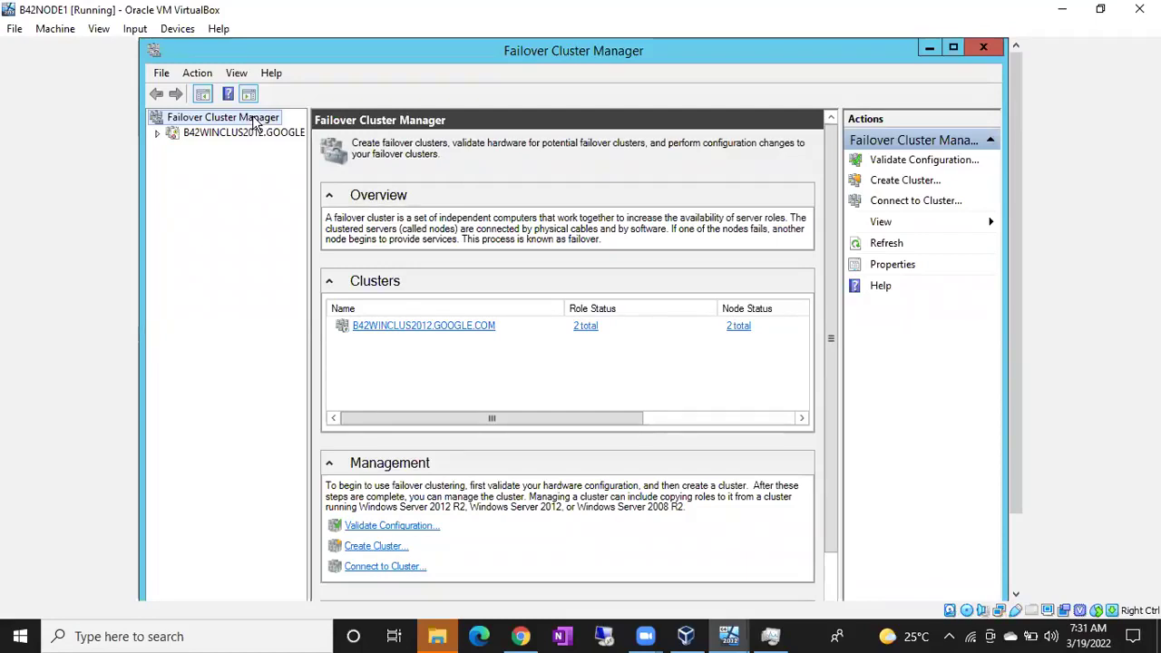
click(157, 133)
click(207, 148)
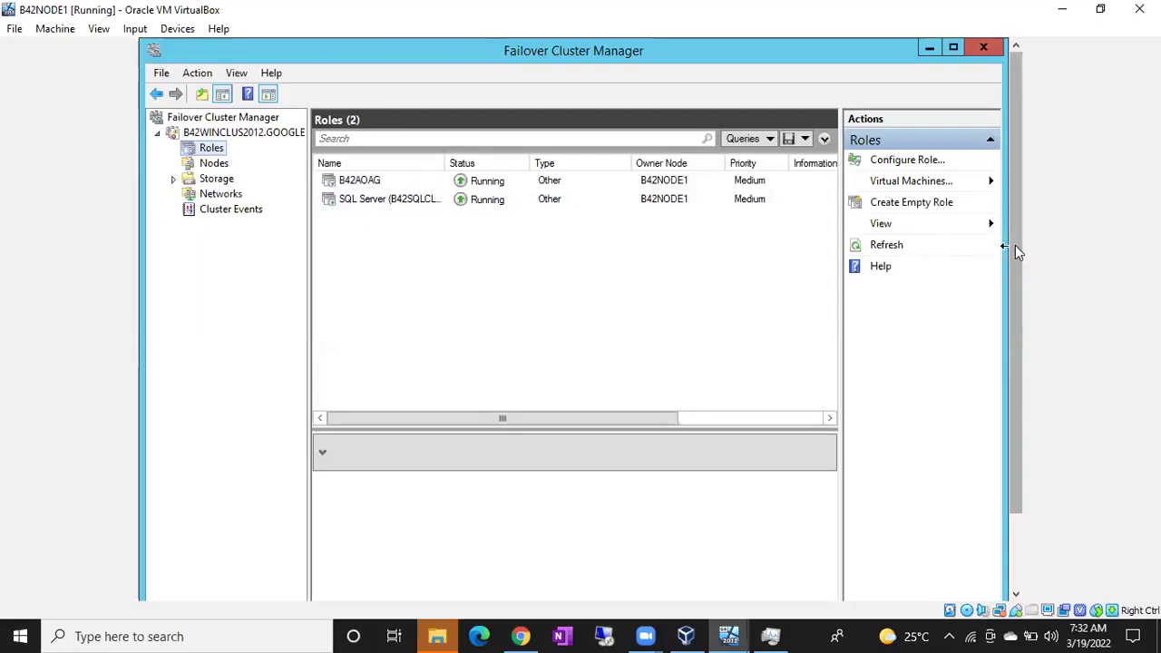
Switch back to SQL Server Management Studio and open the server properties of B42NODE1.
drag(1016, 252, 1019, 342)
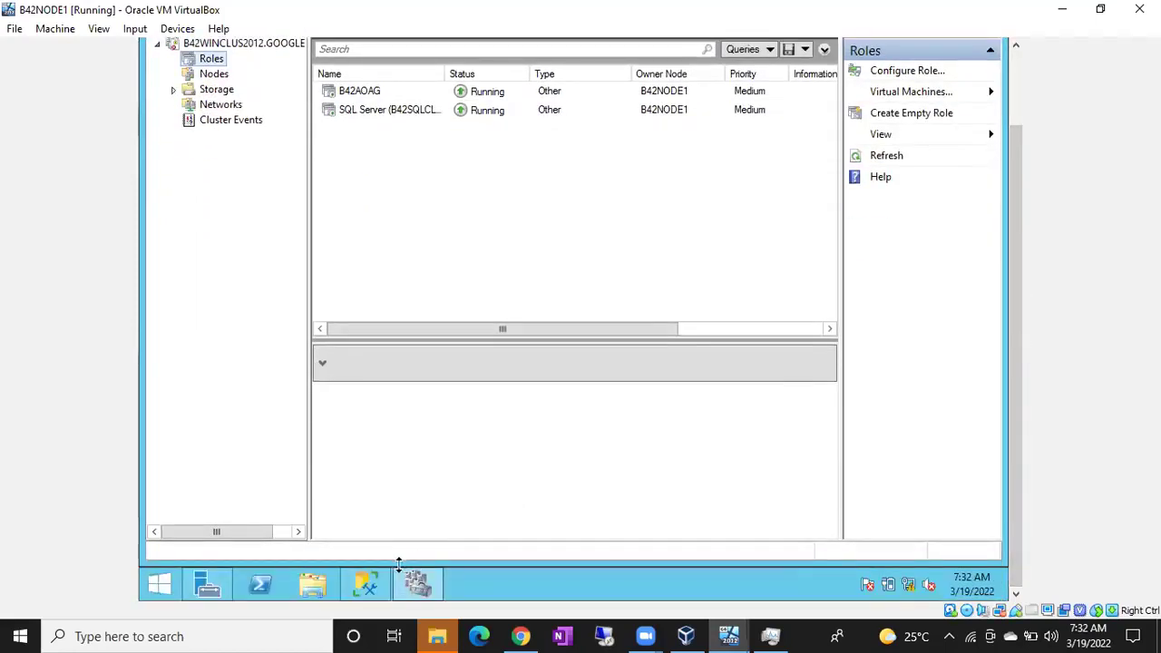
click(366, 583)
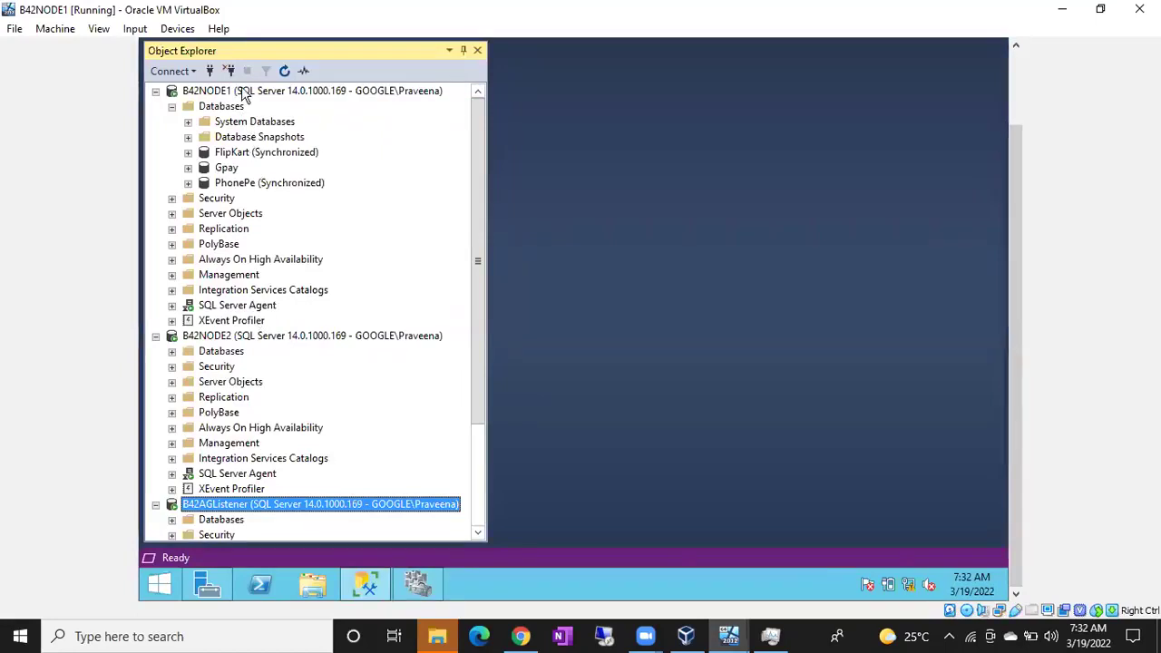
right_click(243, 92)
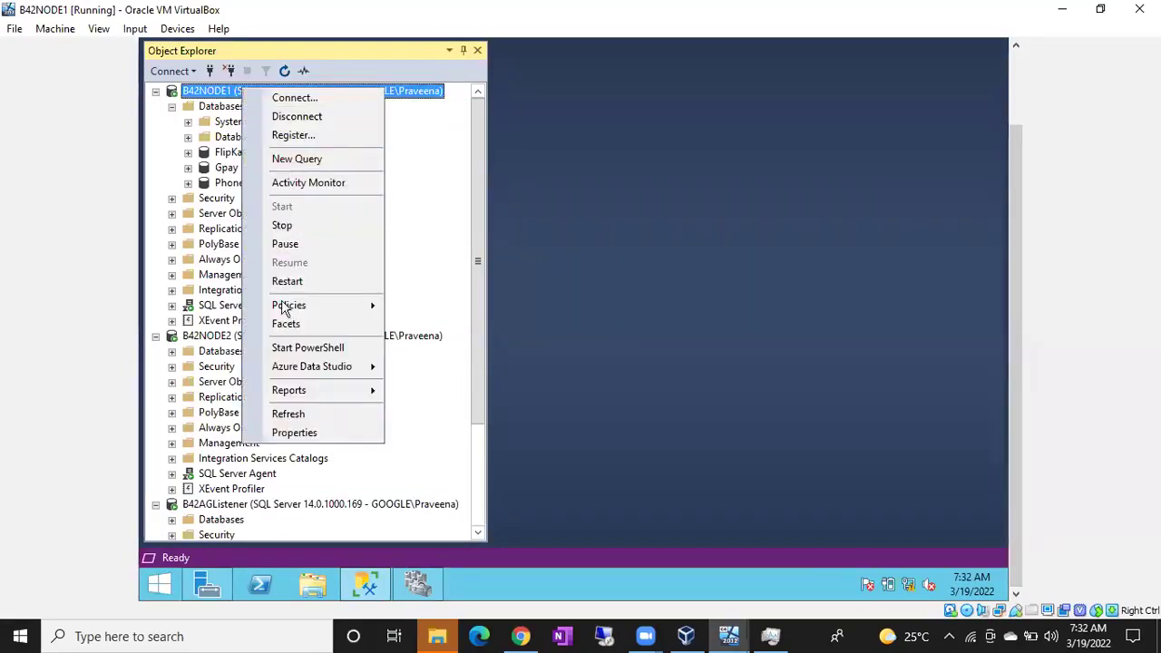
click(278, 433)
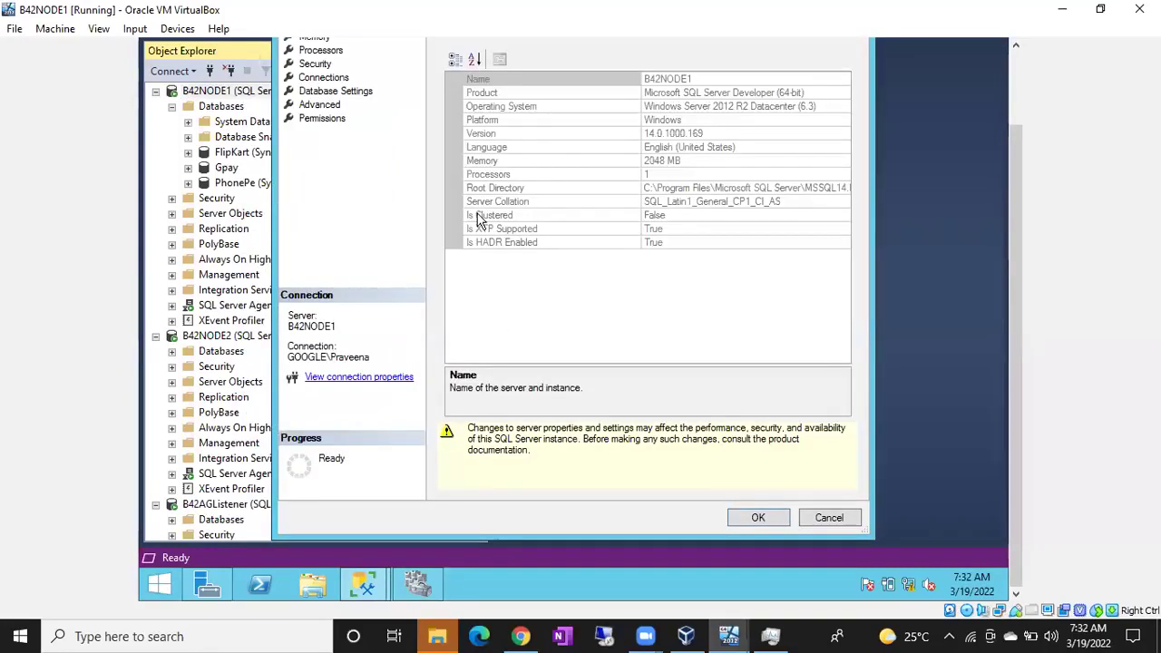
Examine the Is Clustered and Is HADR Enabled values in the general properties of B42NODE1.
click(674, 215)
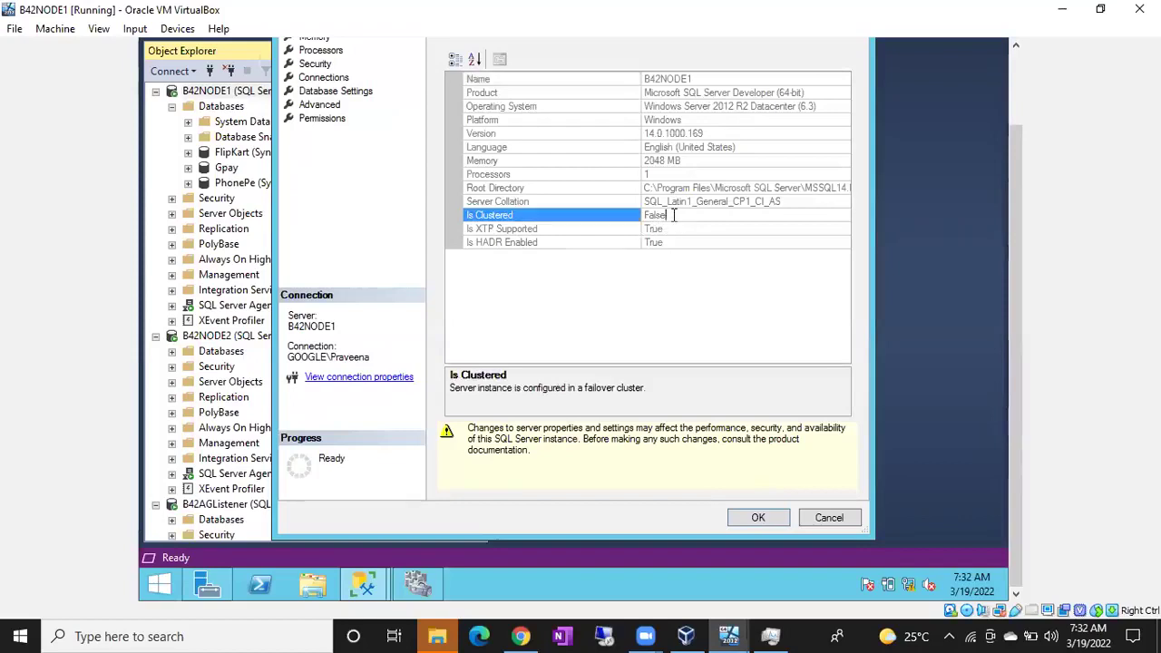
click(558, 244)
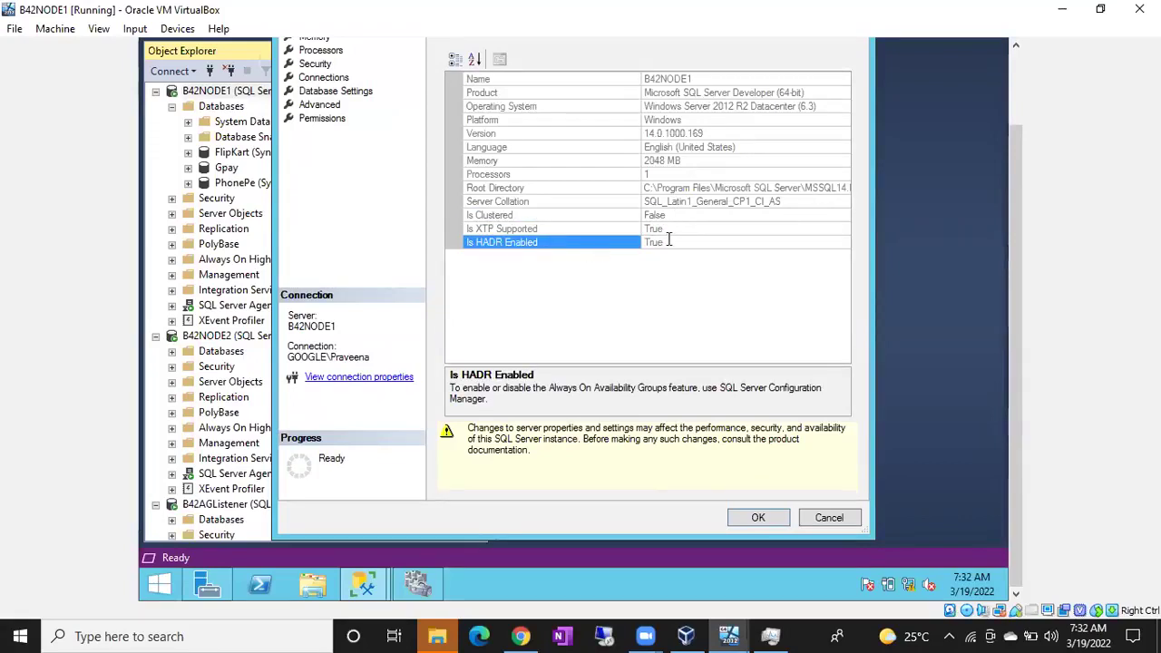
drag(668, 240, 643, 234)
click(529, 215)
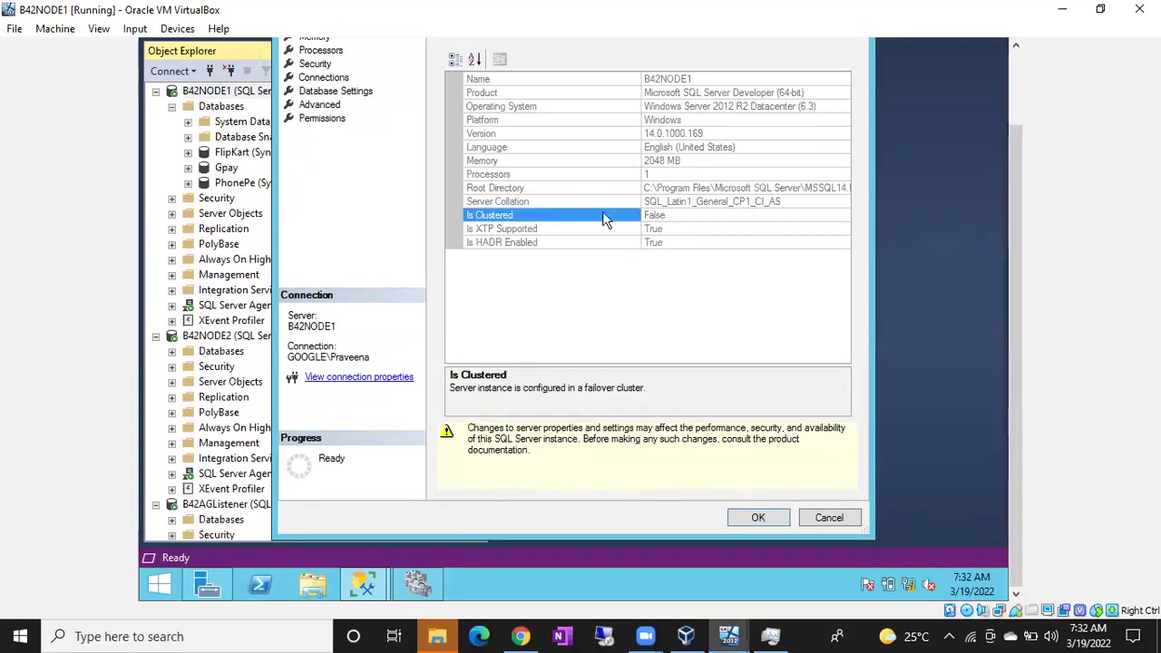
click(678, 218)
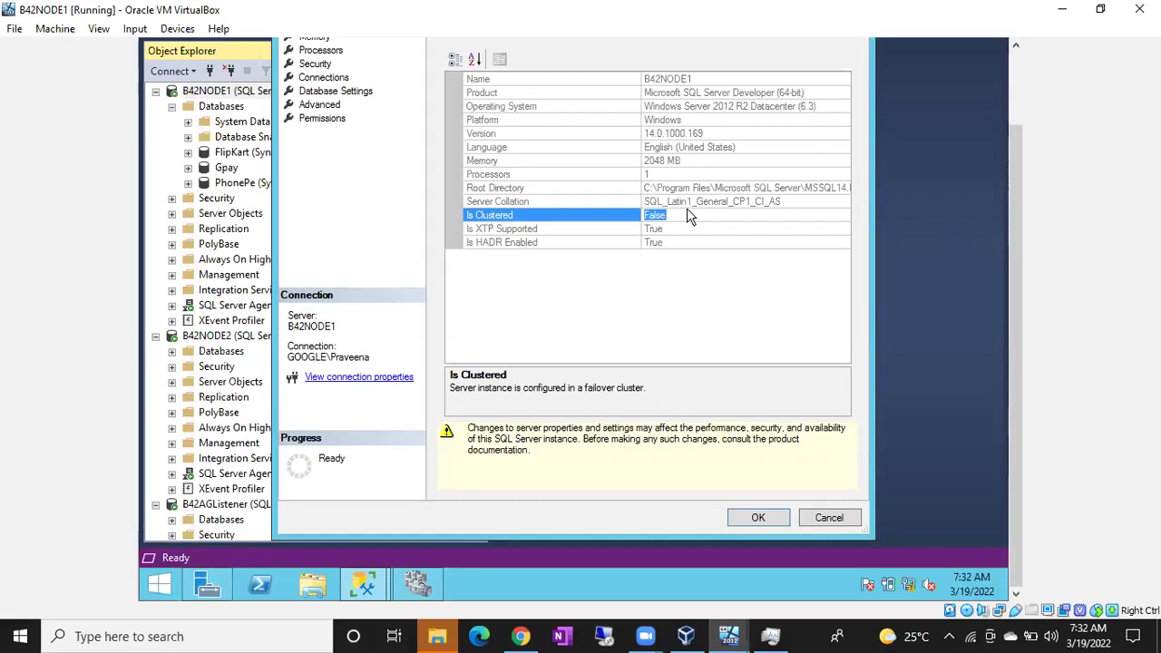
click(571, 243)
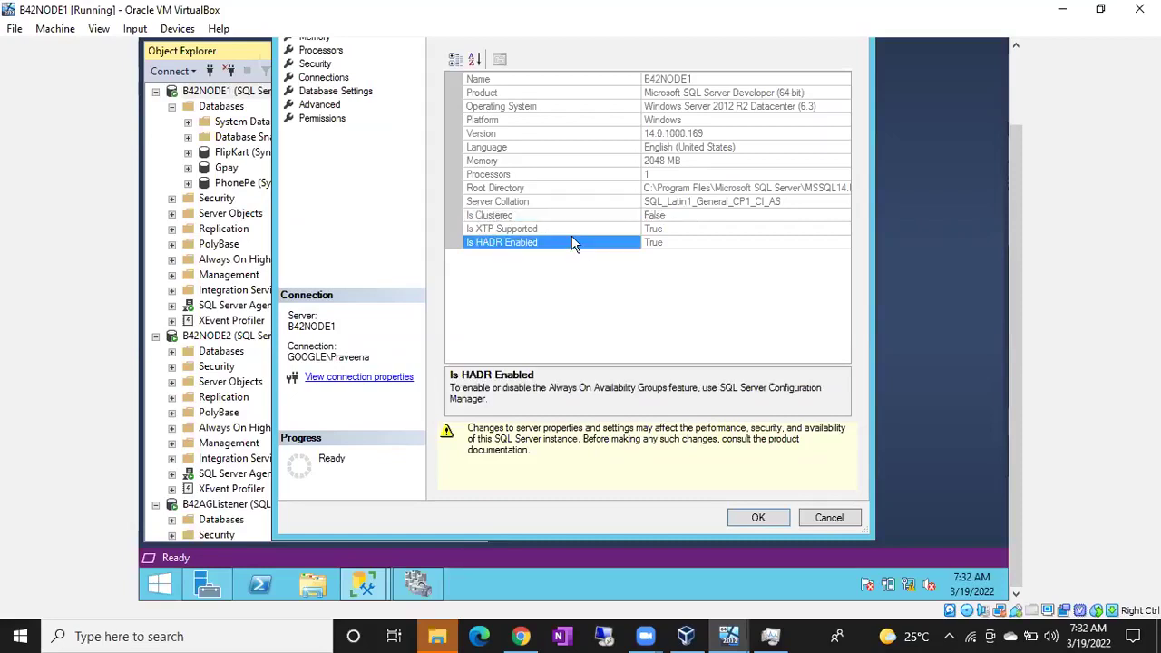
click(669, 242)
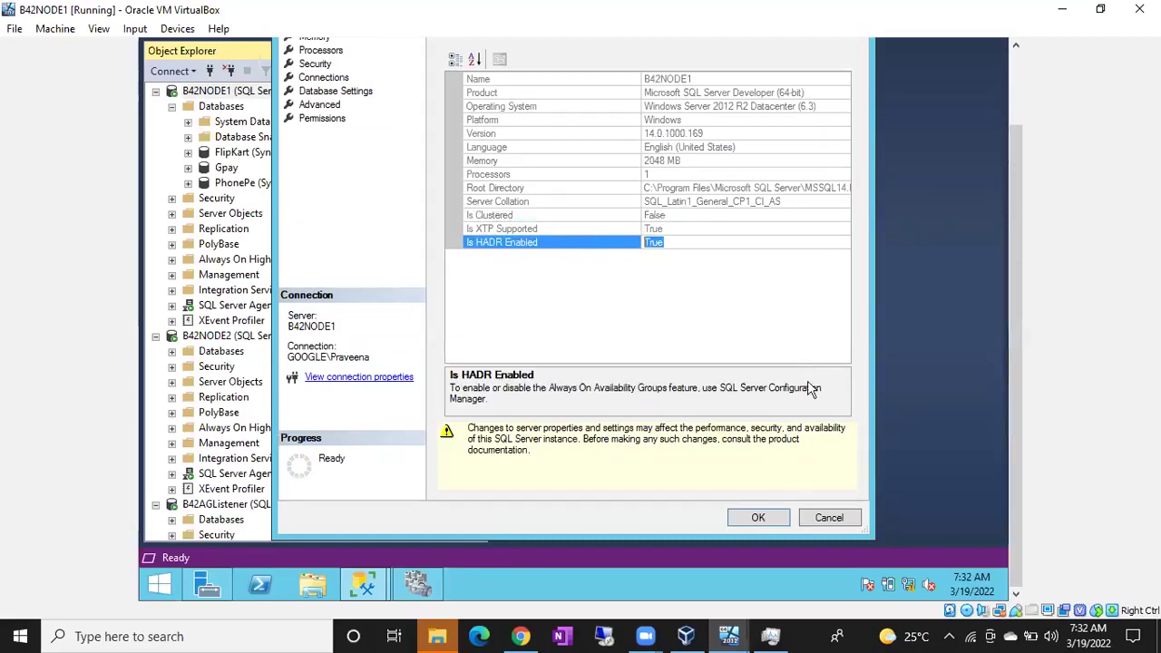
Close the server properties and expand Always On High Availability under B42NODE1 to show the B42AOAG group's replicas, databases and listener.
click(826, 517)
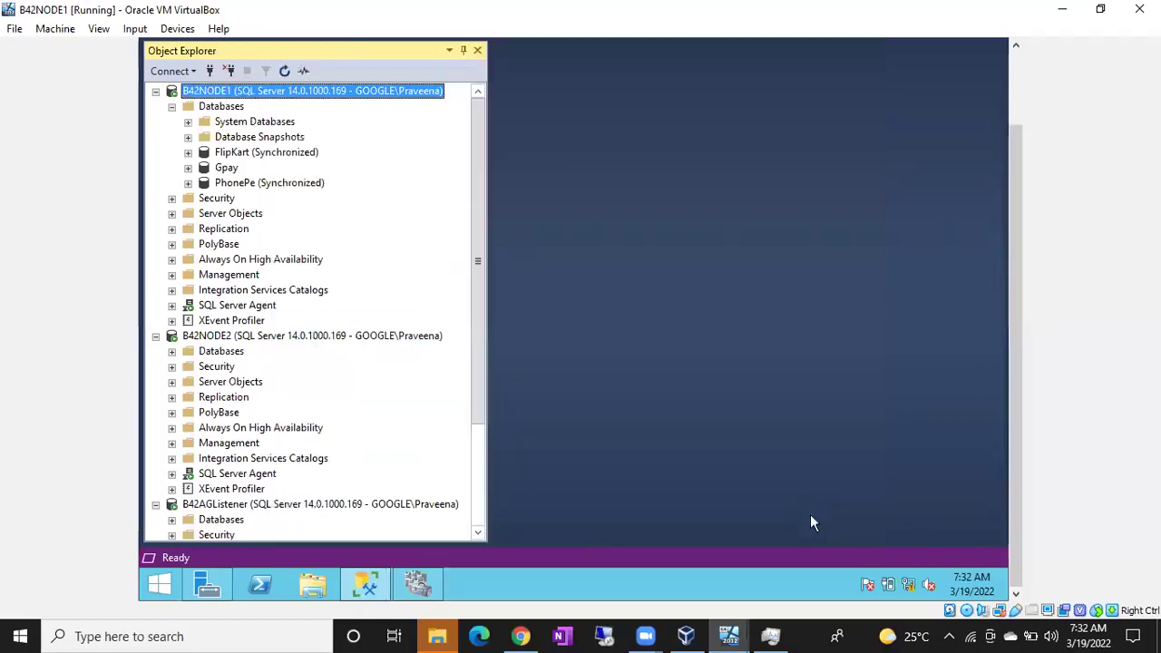
click(239, 155)
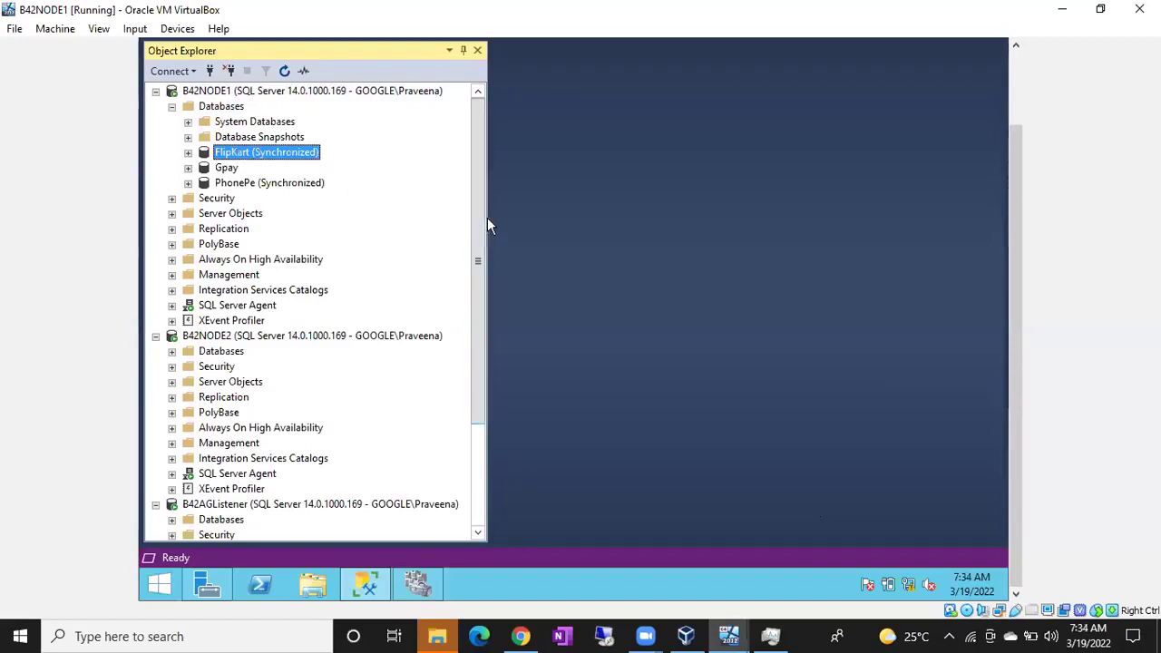
drag(480, 226, 485, 304)
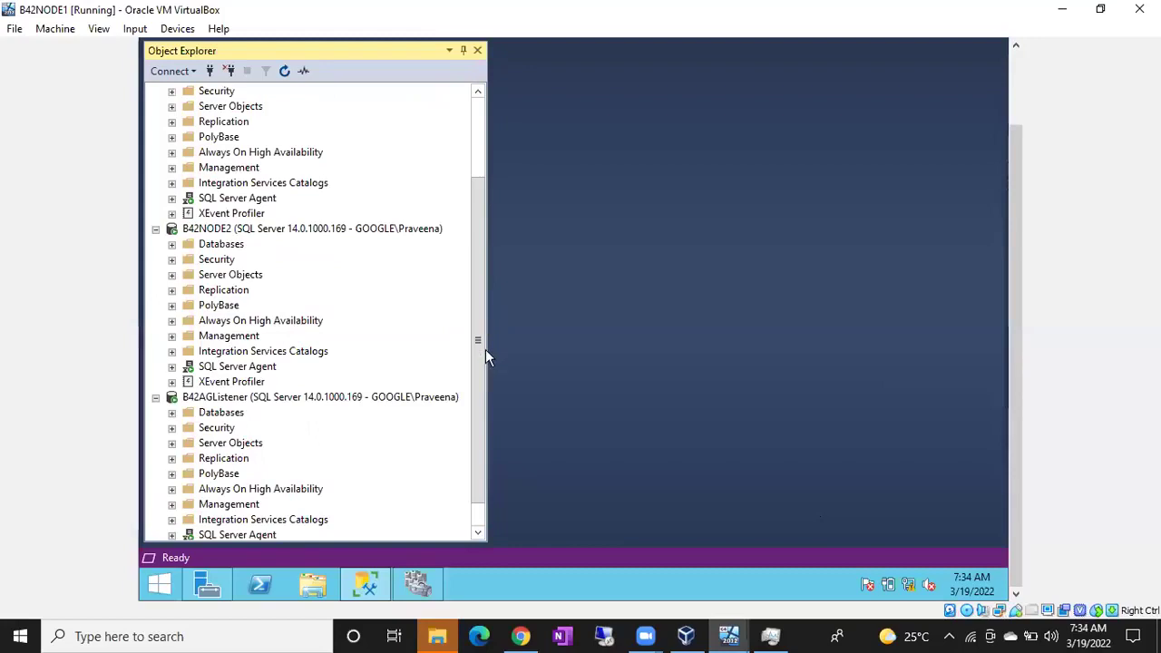
click(272, 398)
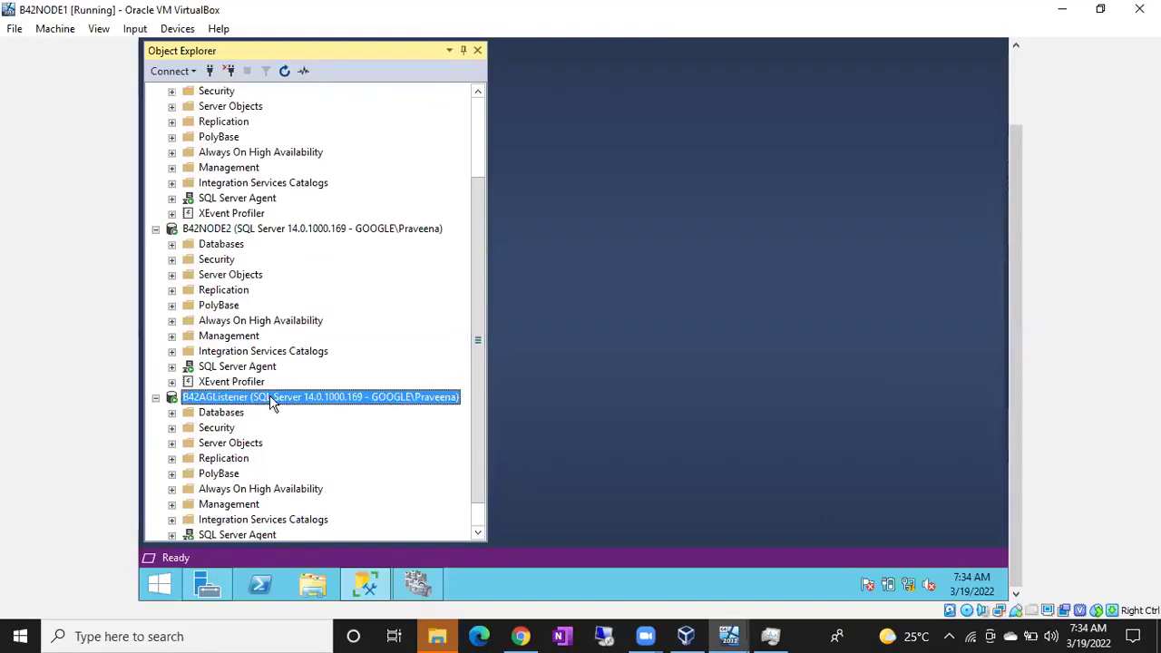
drag(474, 349, 482, 269)
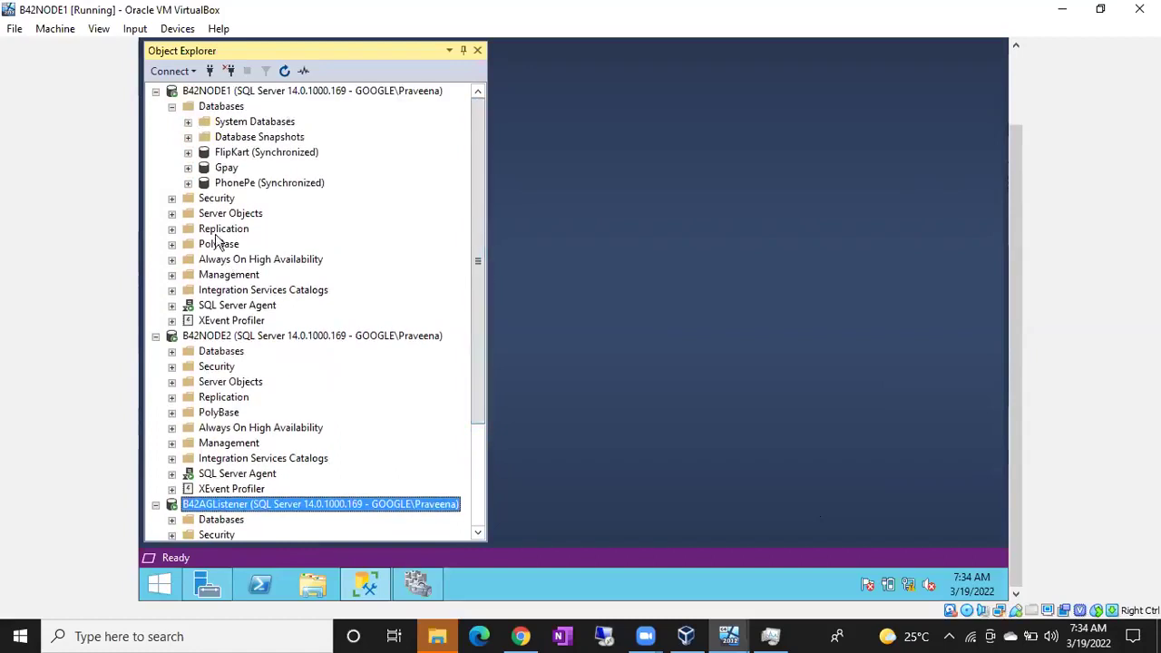
click(172, 259)
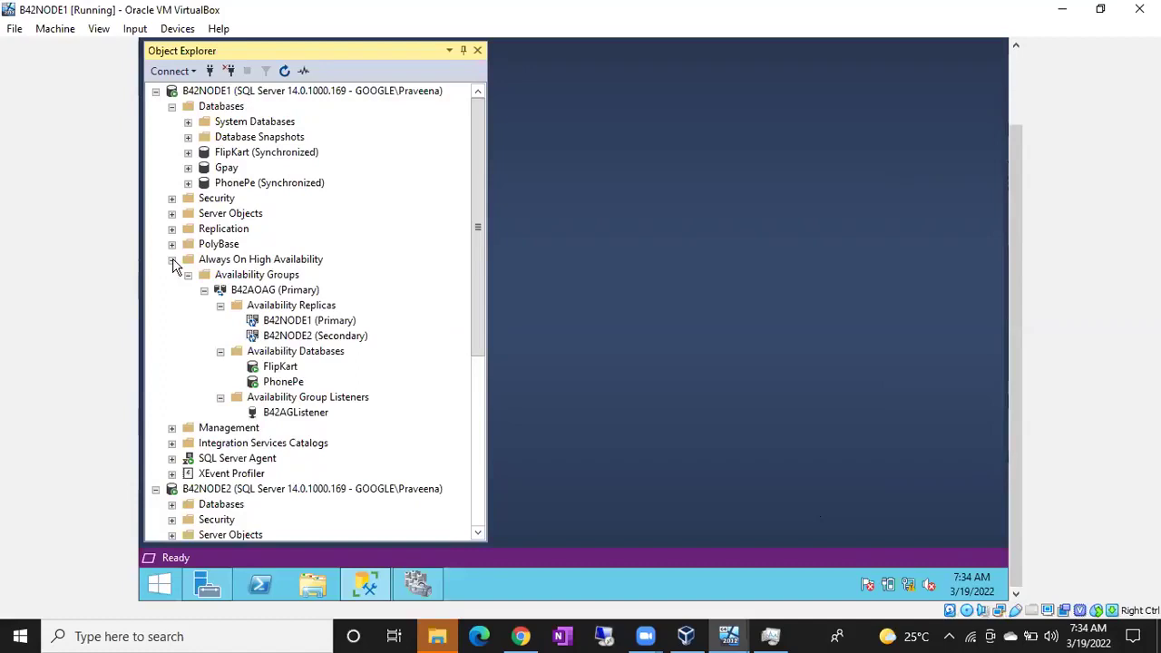
Remove the FlipKart database from the B42AOAG availability group on B42NODE1.
right_click(280, 356)
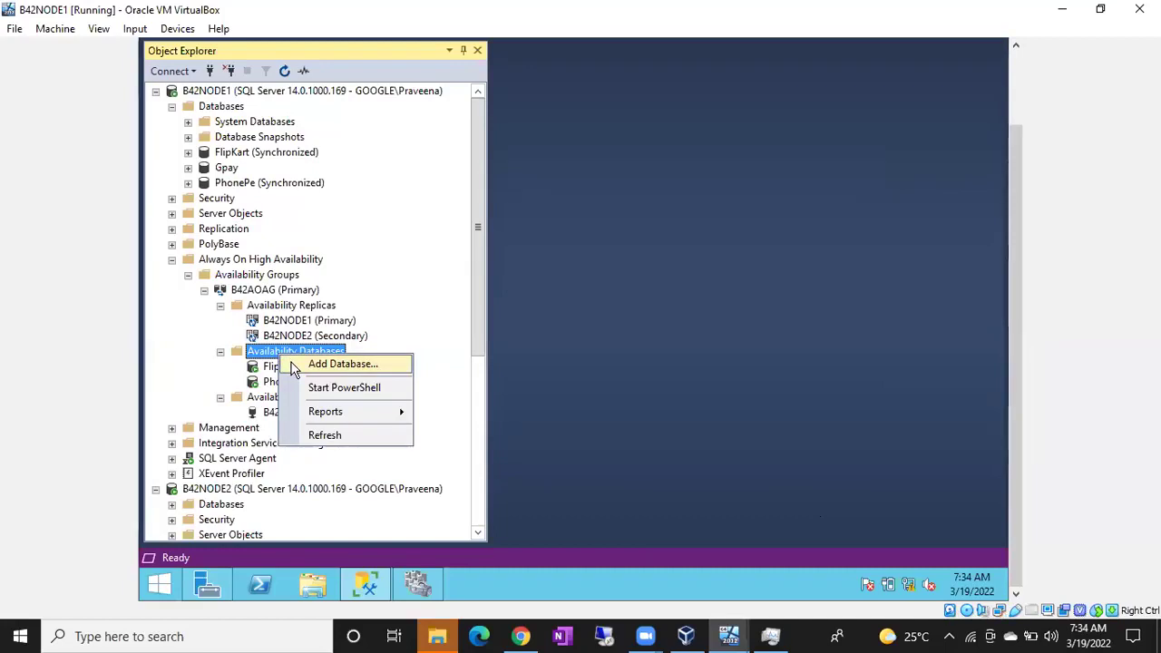
click(270, 370)
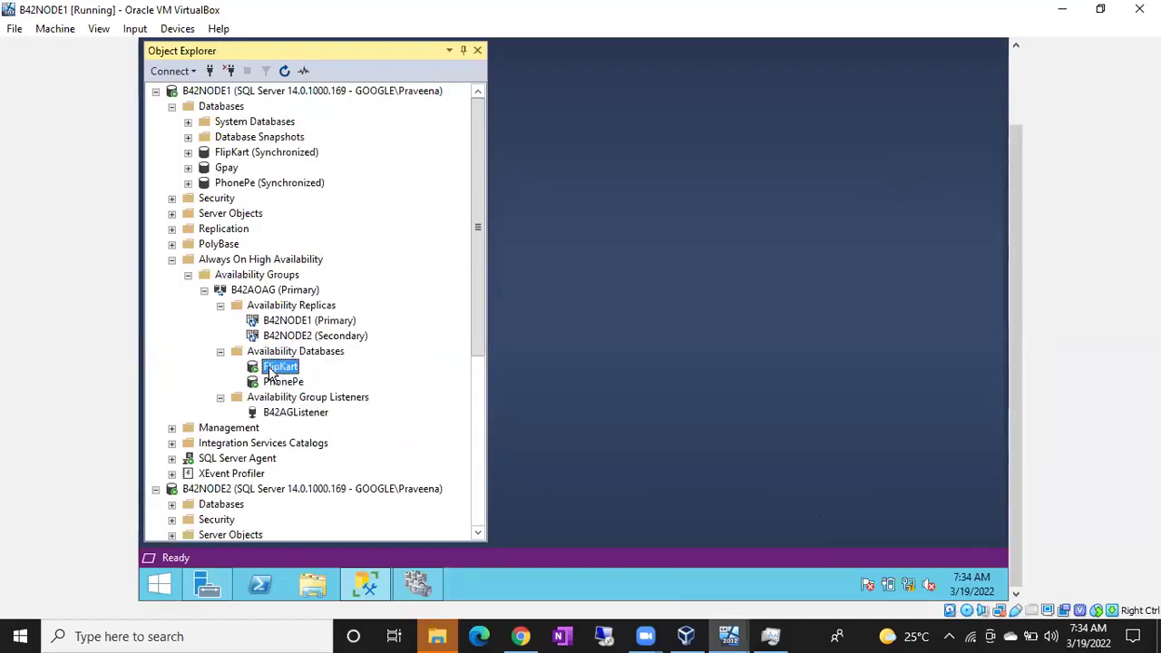
right_click(270, 372)
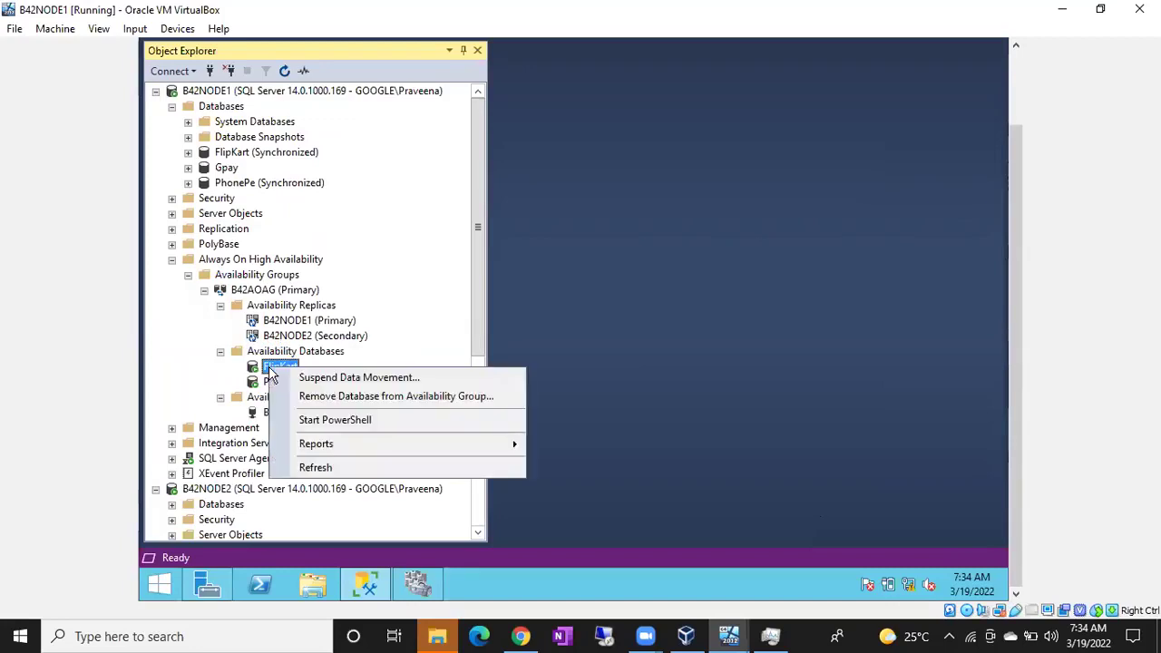
click(199, 379)
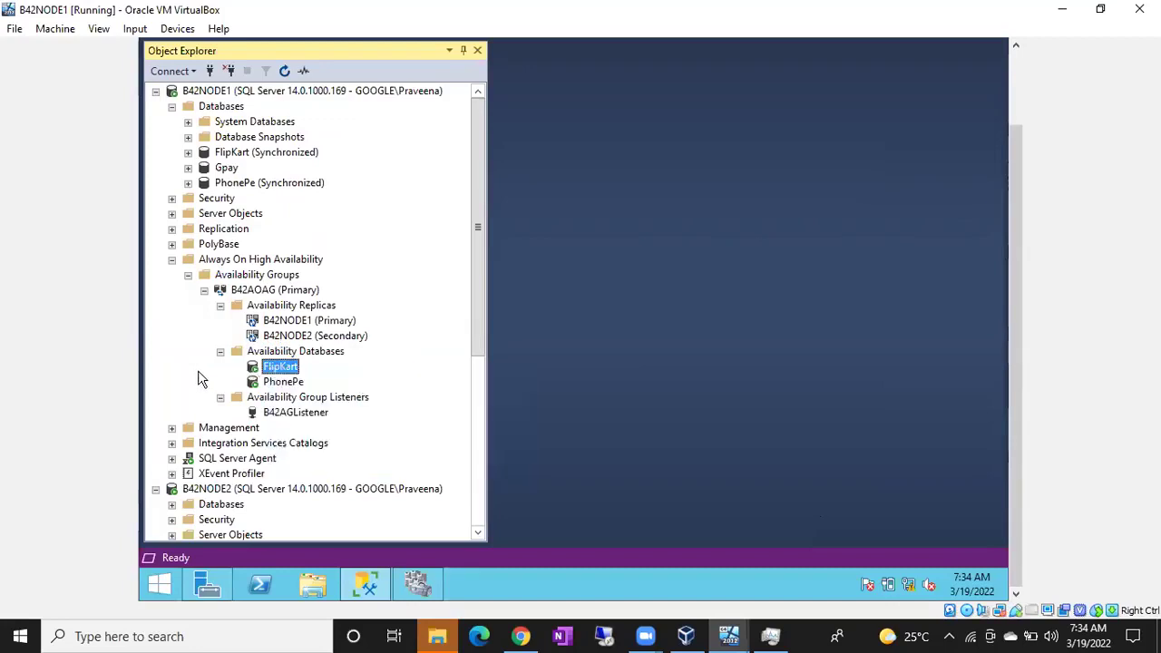
right_click(277, 374)
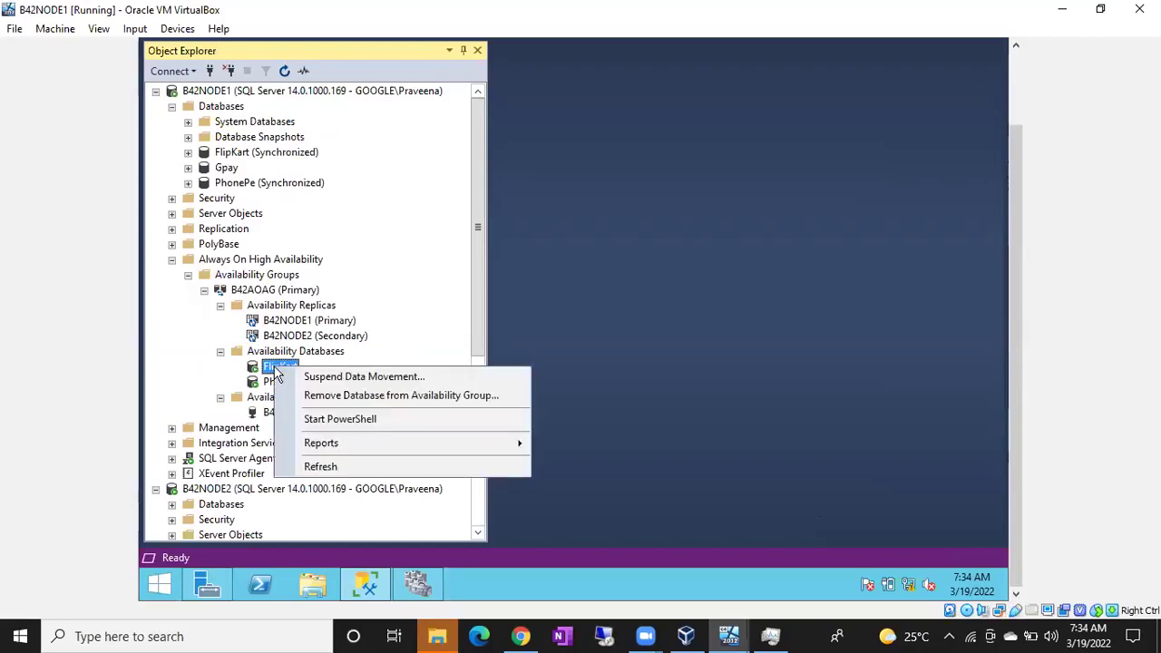
click(306, 403)
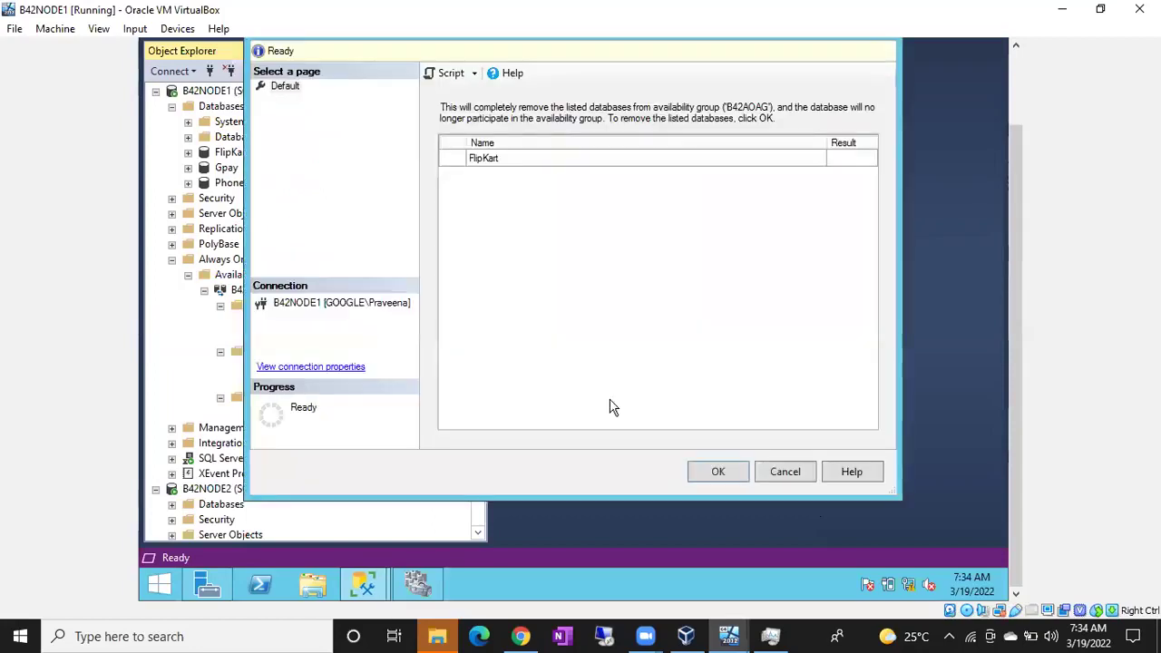
click(726, 471)
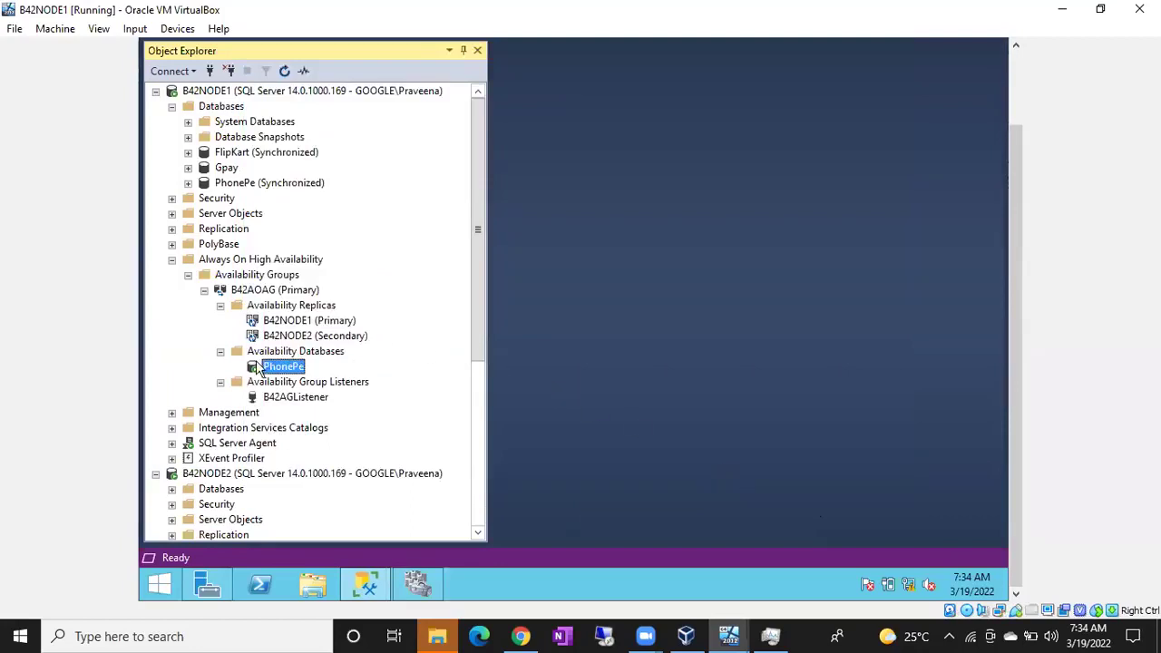
Refresh the FlipKart database on B42NODE1 and compare its status with PhonePe and the group's availability databases.
click(250, 154)
click(285, 71)
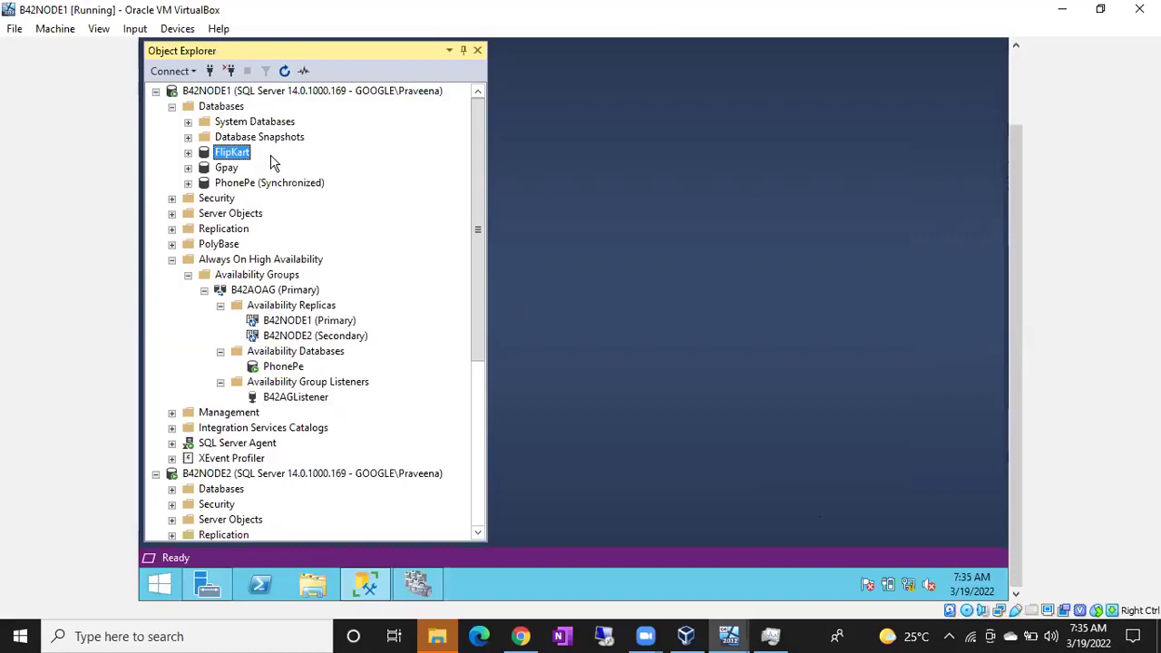
click(258, 183)
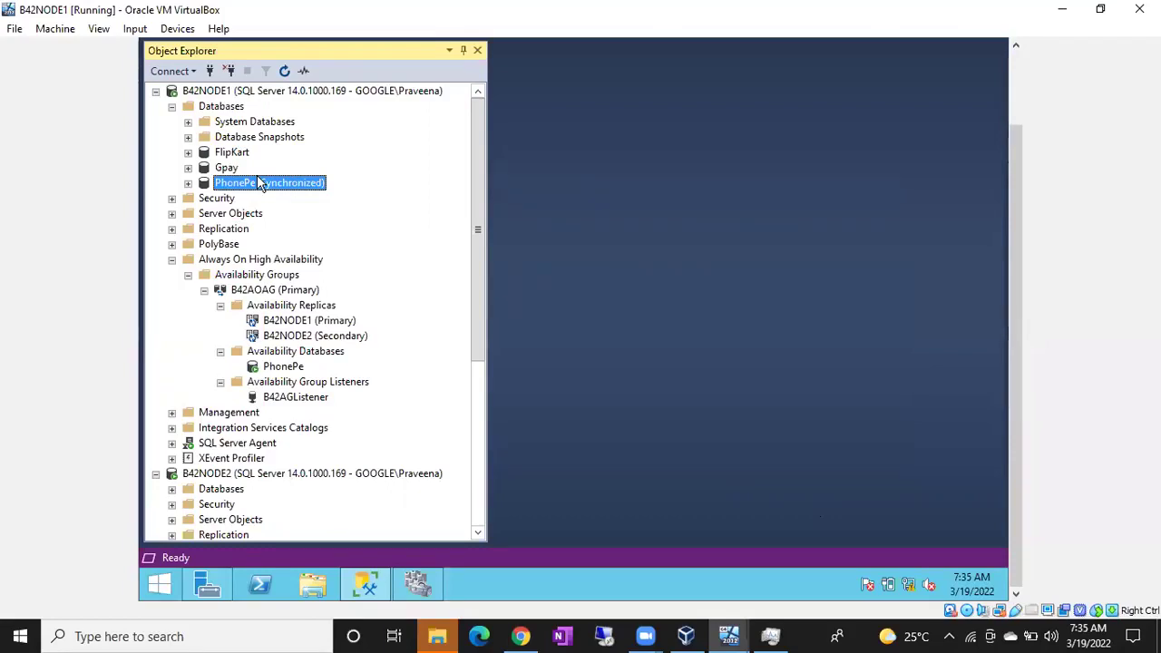
click(283, 367)
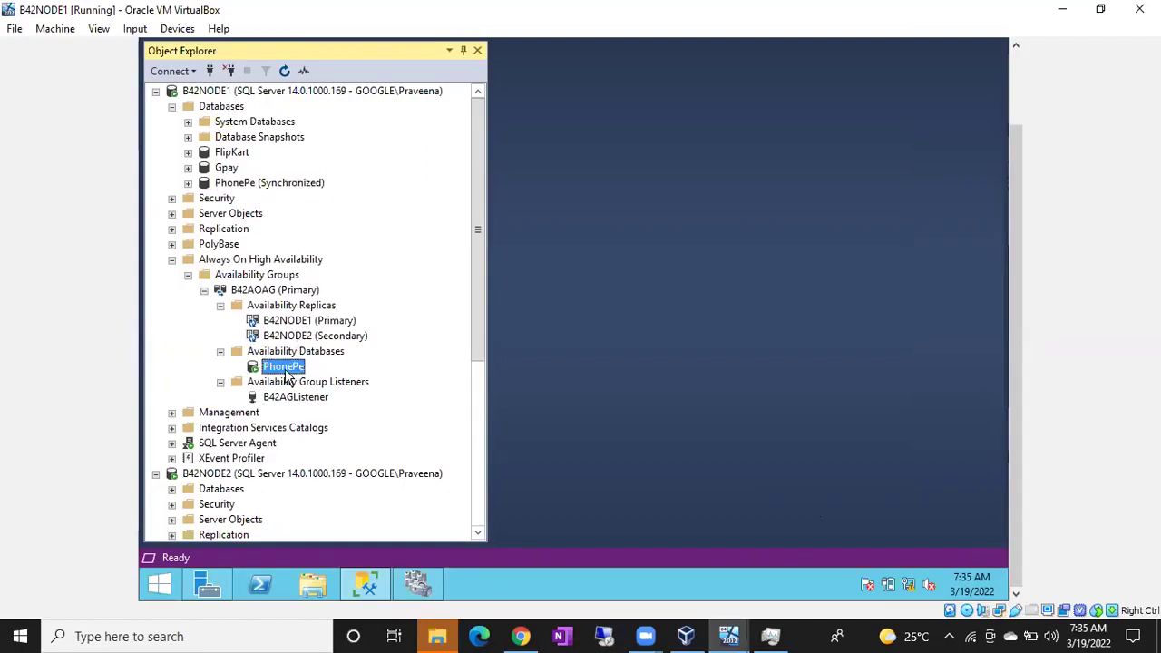
click(222, 155)
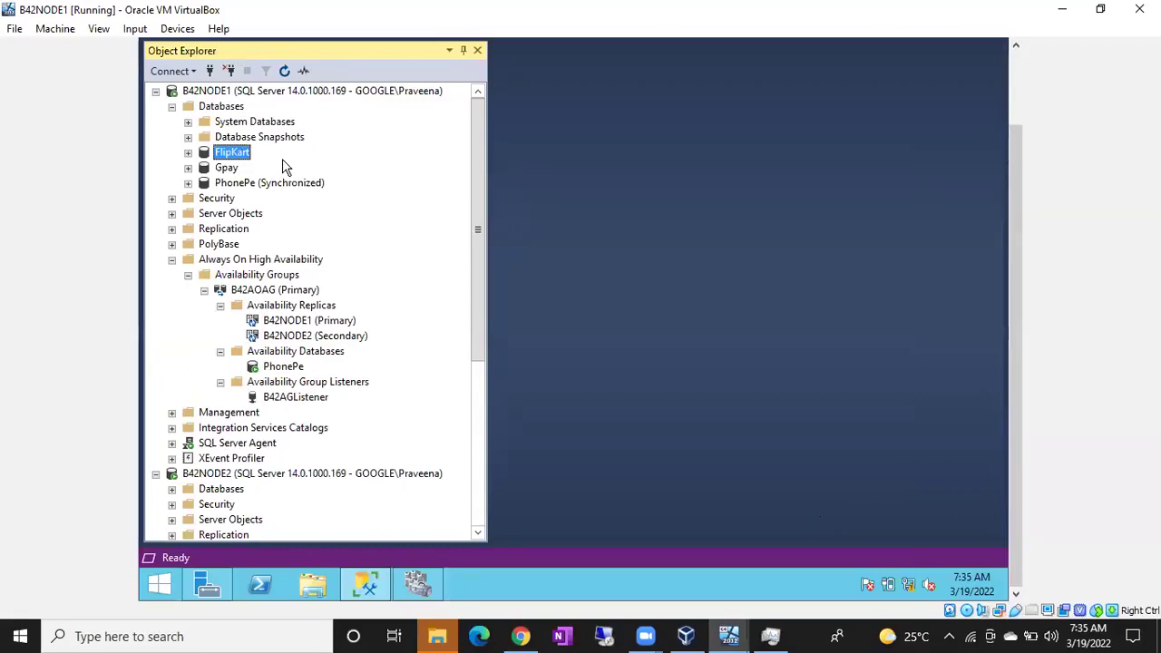
Expand the databases of B42NODE2 and compare the state of FlipKart there with its copy on B42NODE1.
click(171, 489)
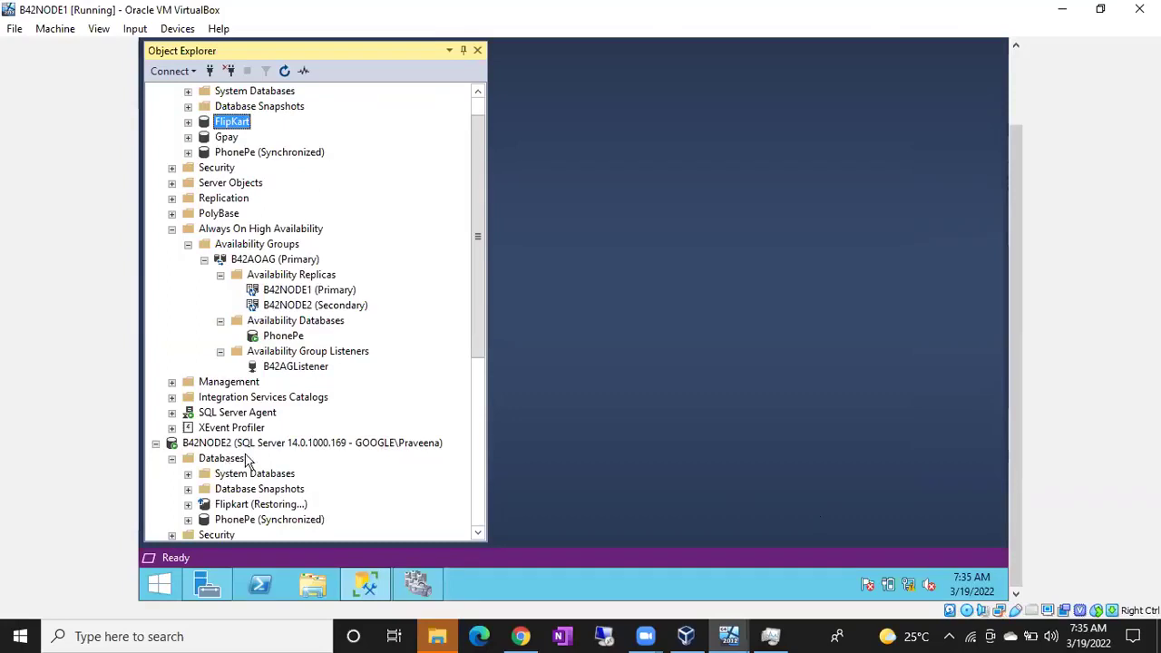
scroll(482, 263, up, 1)
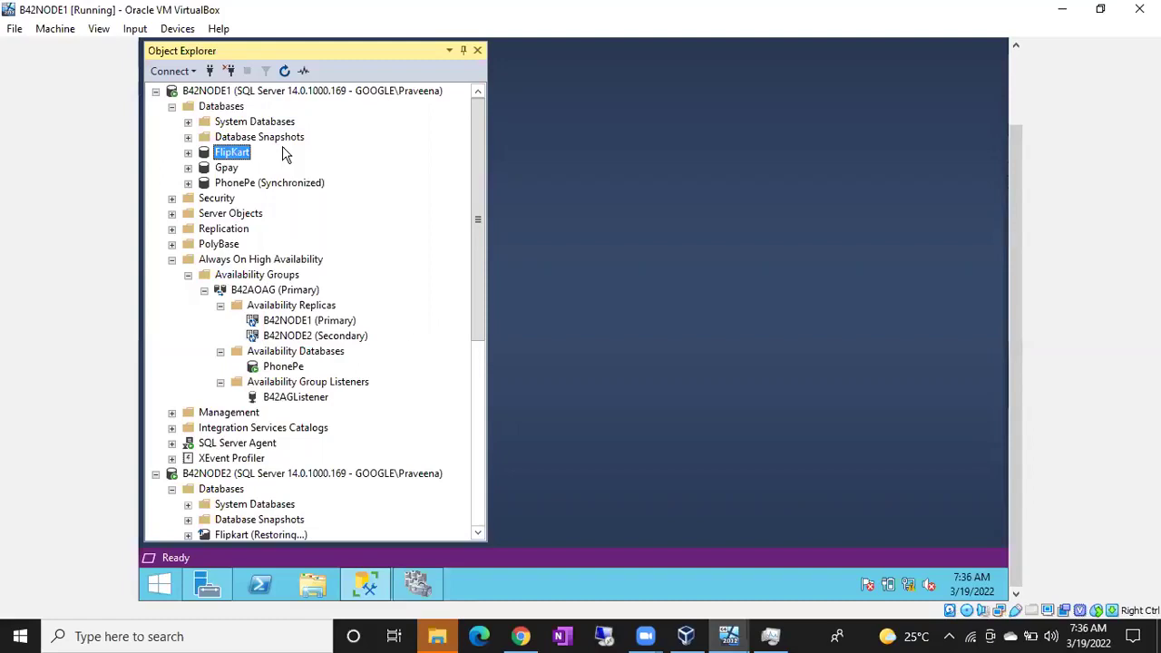
click(214, 95)
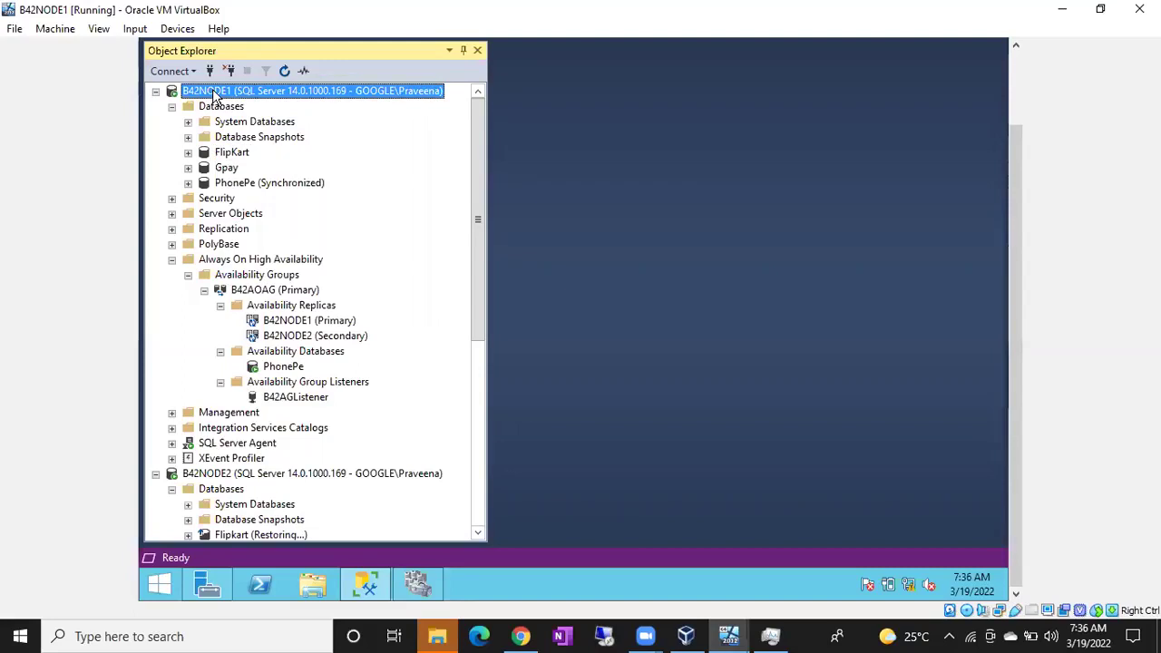
click(225, 154)
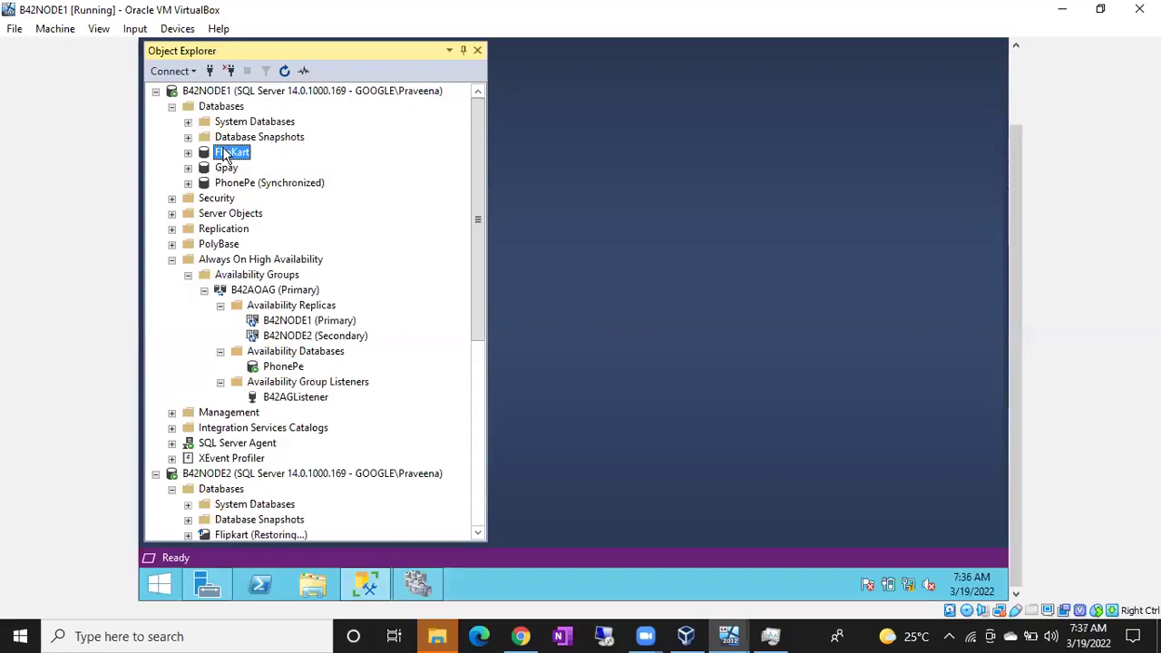
Start adding a database to the B42AOAG availability group and choose FlipKart as the database.
click(272, 355)
right_click(272, 358)
click(305, 365)
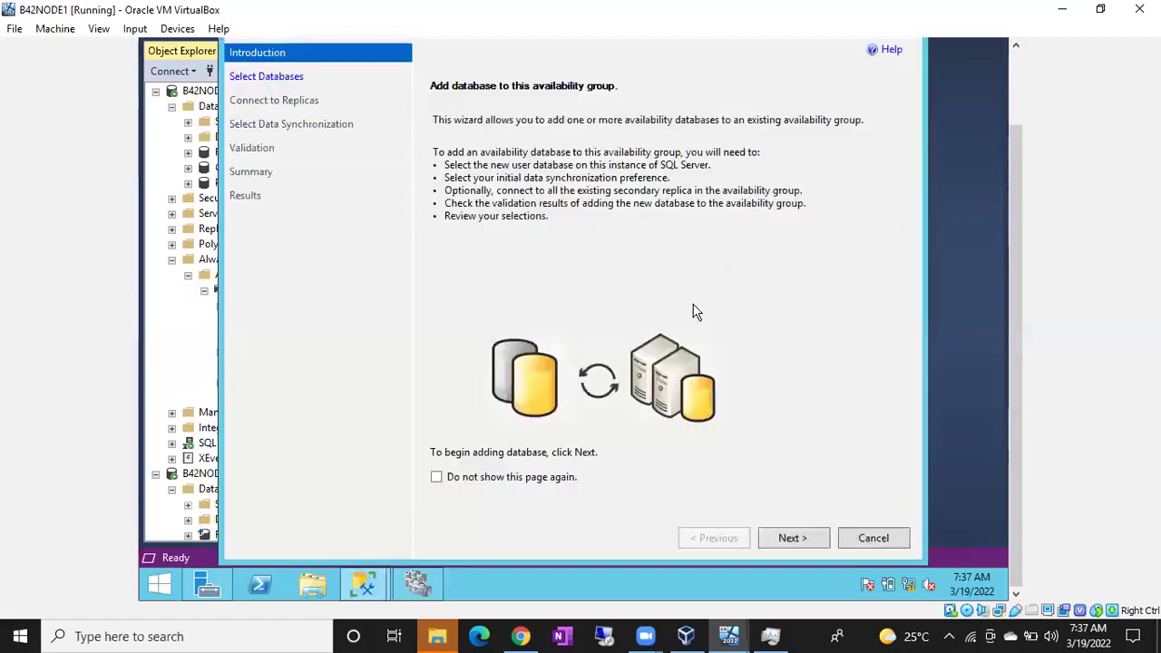
click(783, 531)
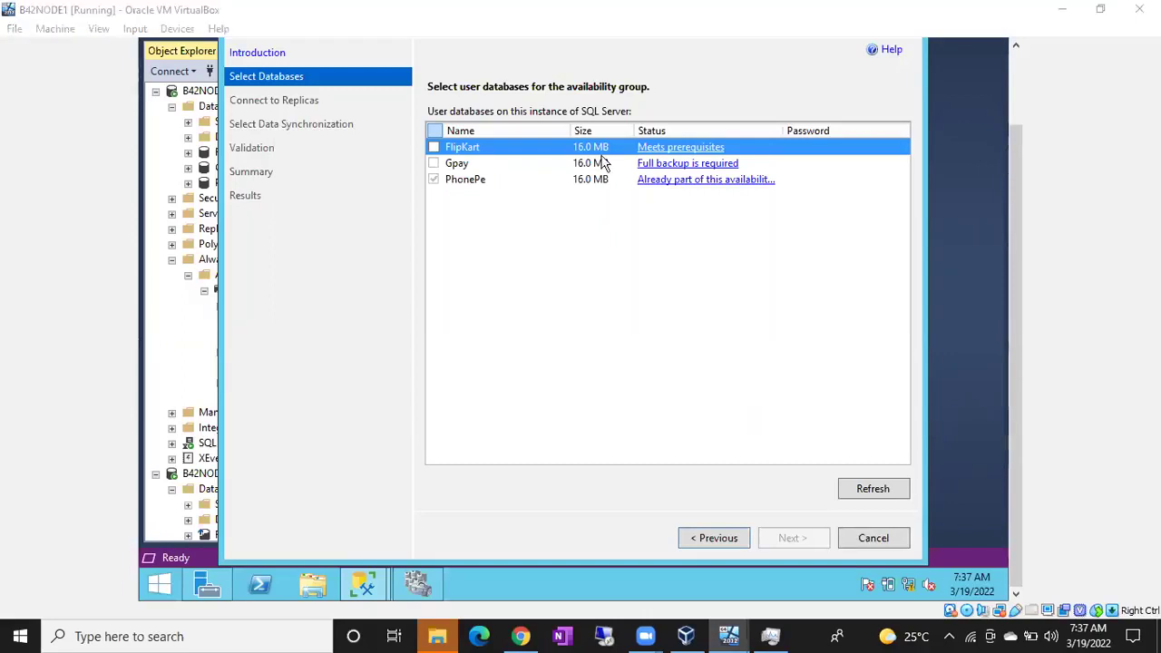
click(435, 148)
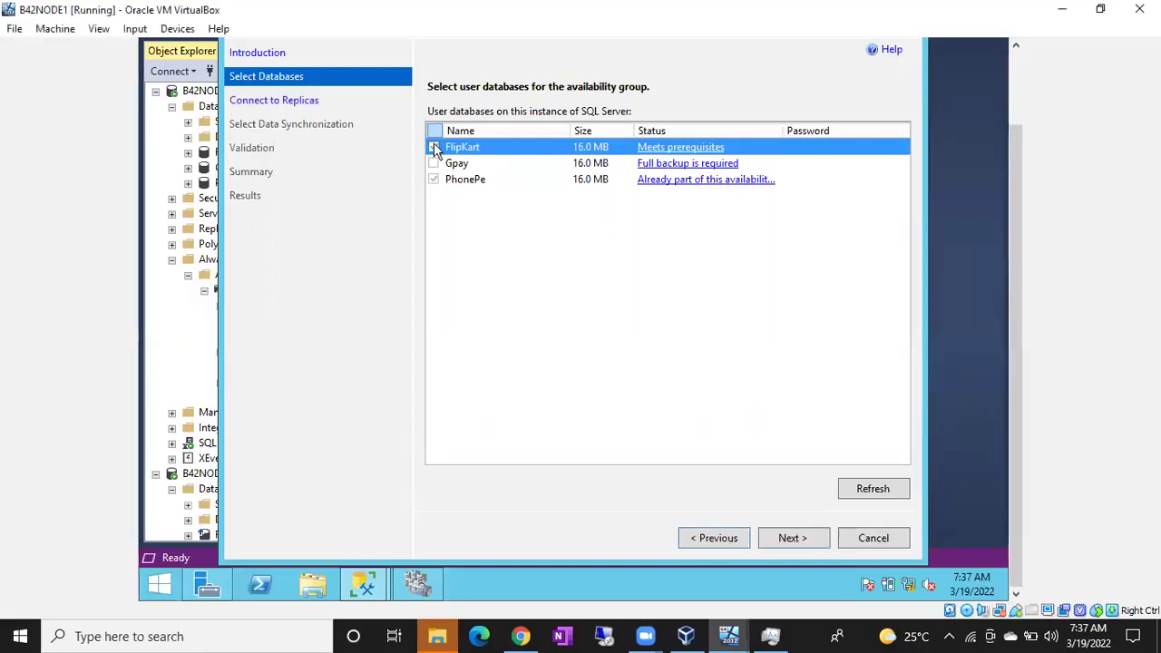
click(797, 538)
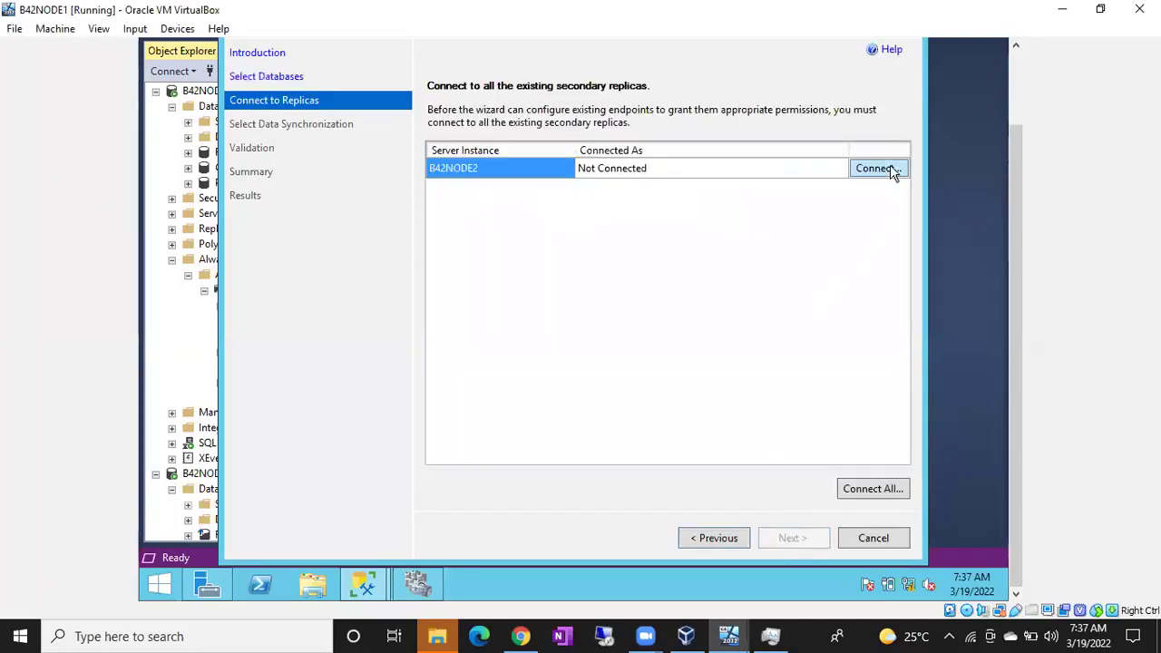
Connect to the secondary replica B42NODE2 with Windows Authentication and continue to the data synchronization options.
click(884, 174)
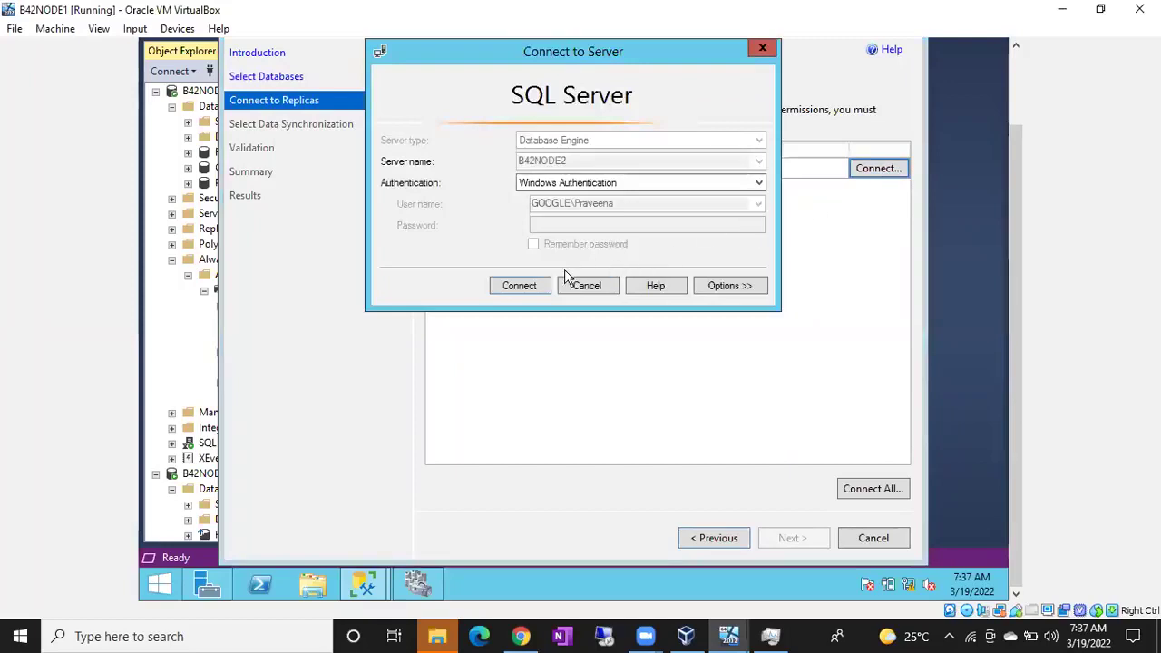
click(540, 281)
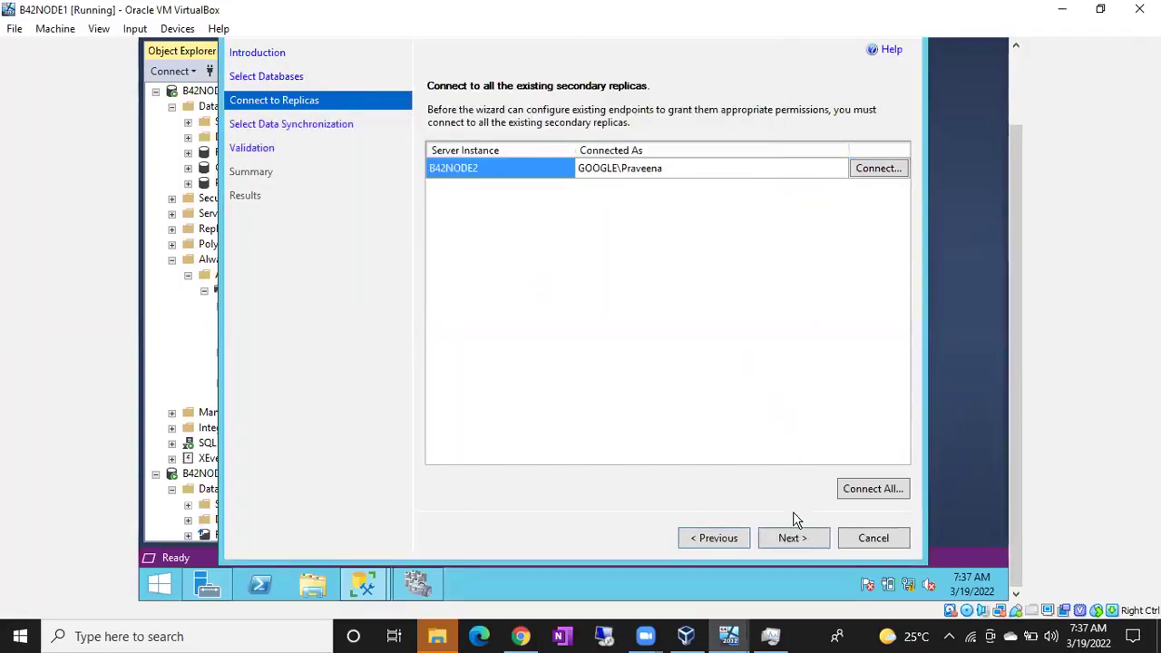
click(791, 539)
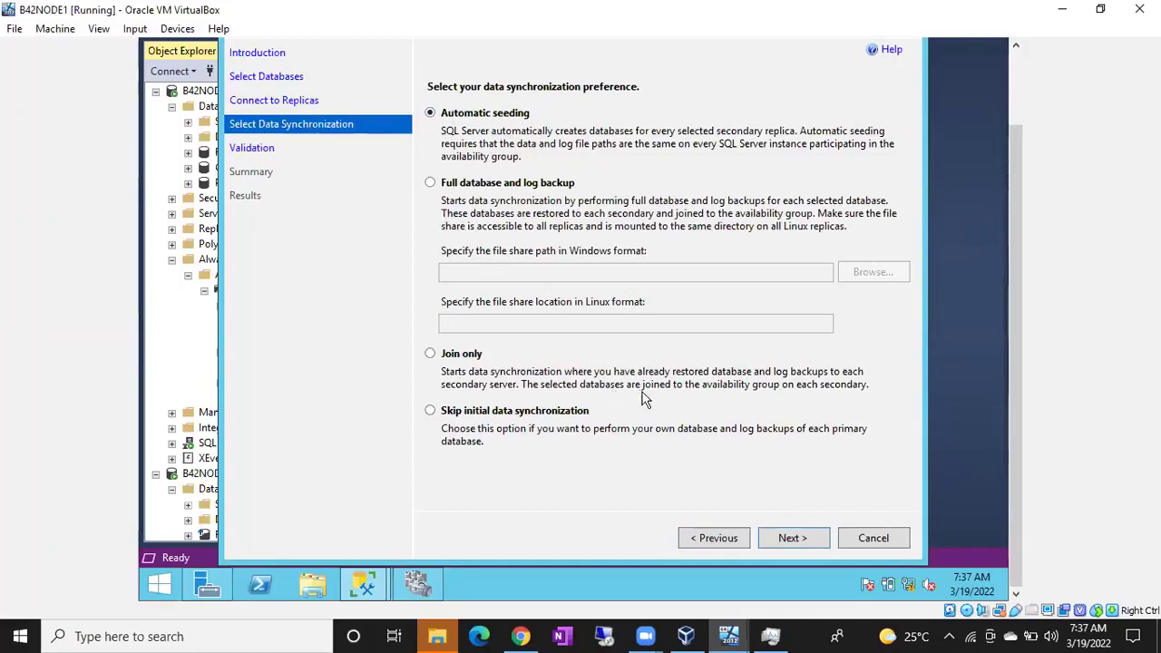
Try validating with Automatic seeding, read the error for the existing-database check, and return to the synchronization preference.
click(789, 540)
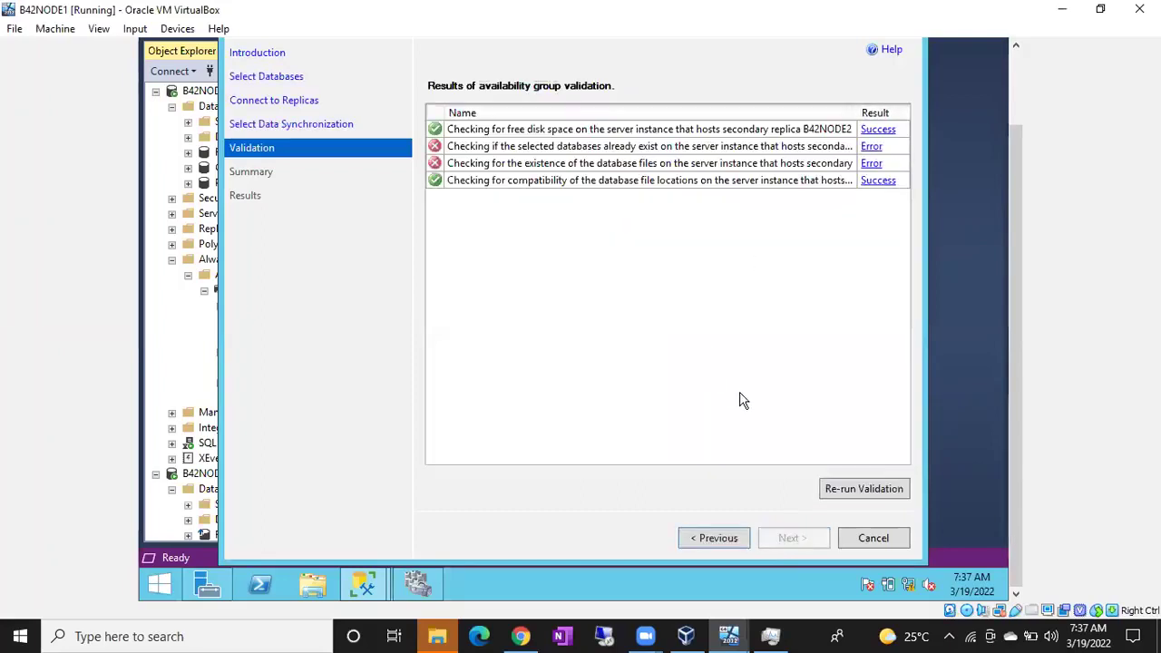
click(872, 151)
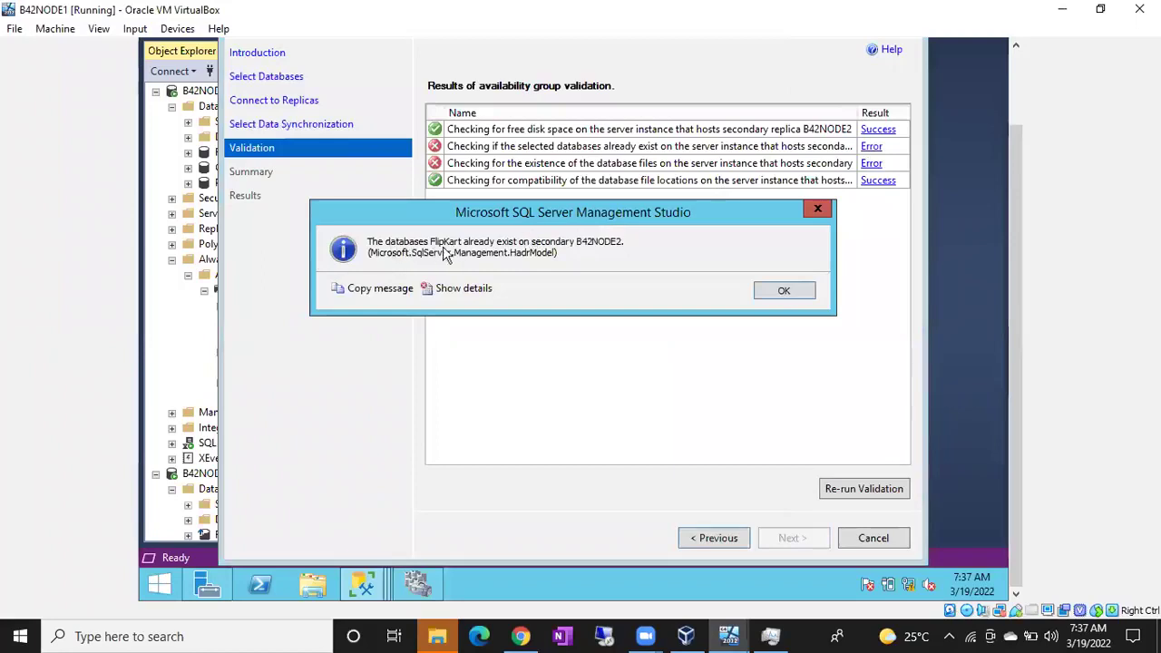
click(781, 292)
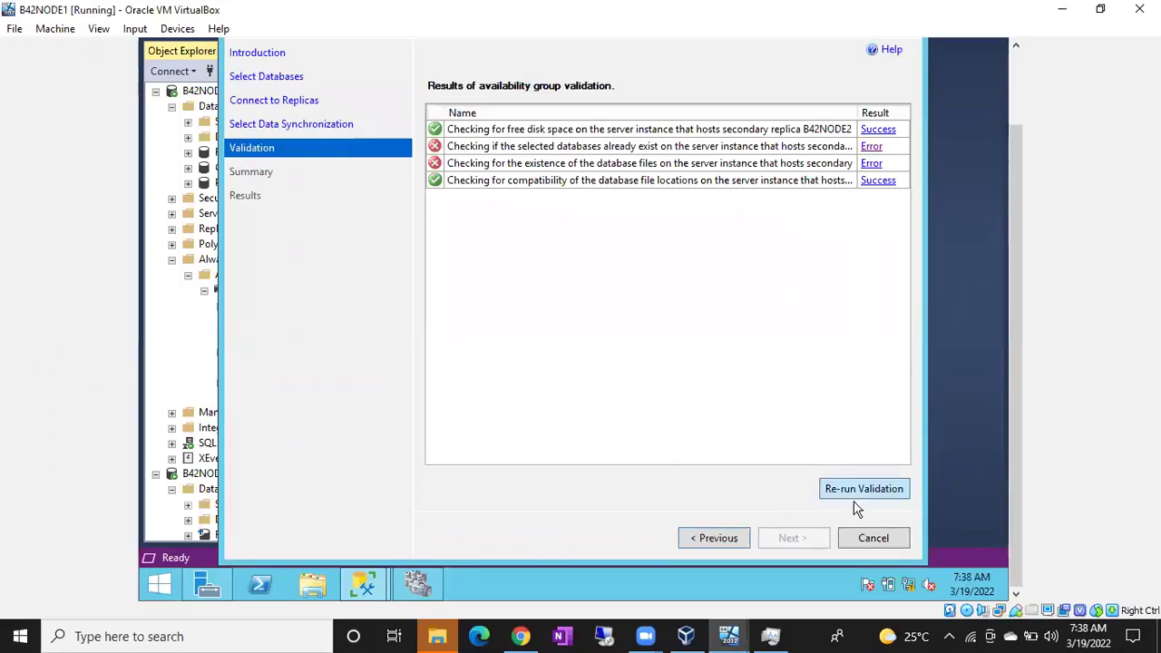
click(722, 543)
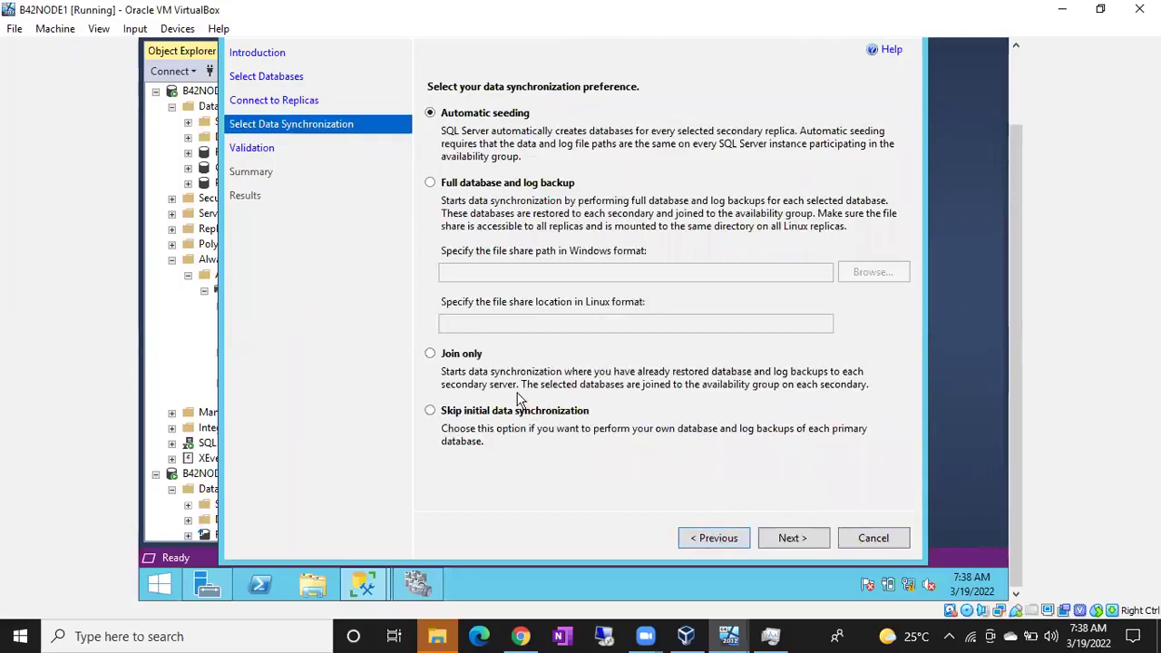
Set the data synchronization preference to Join only and proceed through validation to the summary.
click(466, 357)
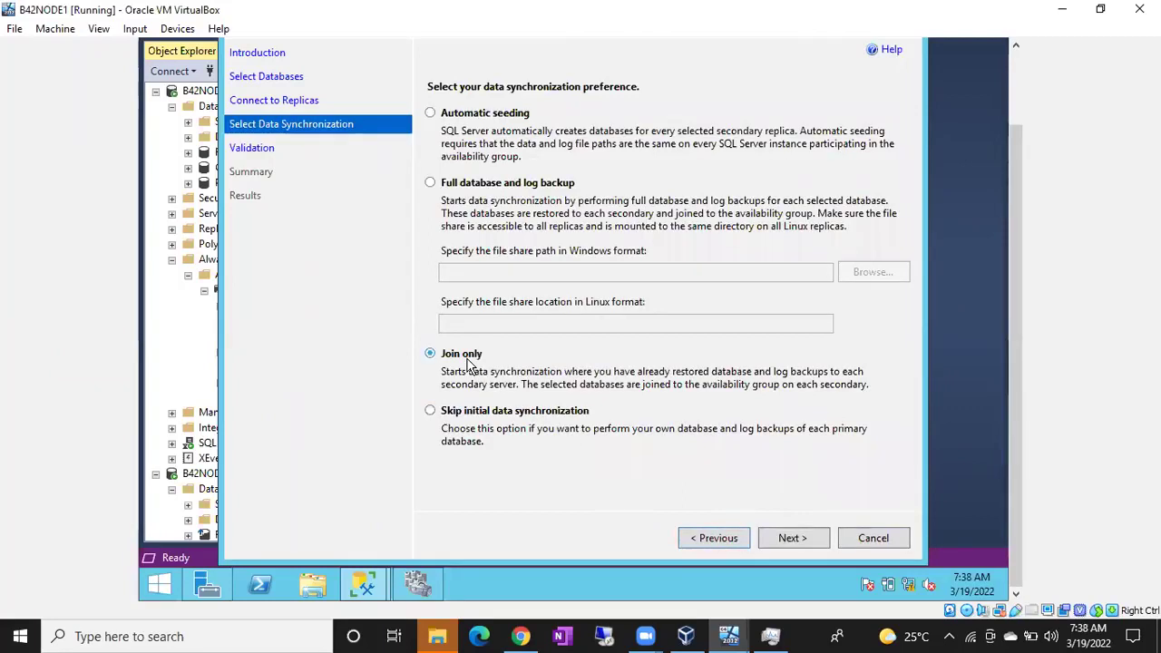
click(781, 537)
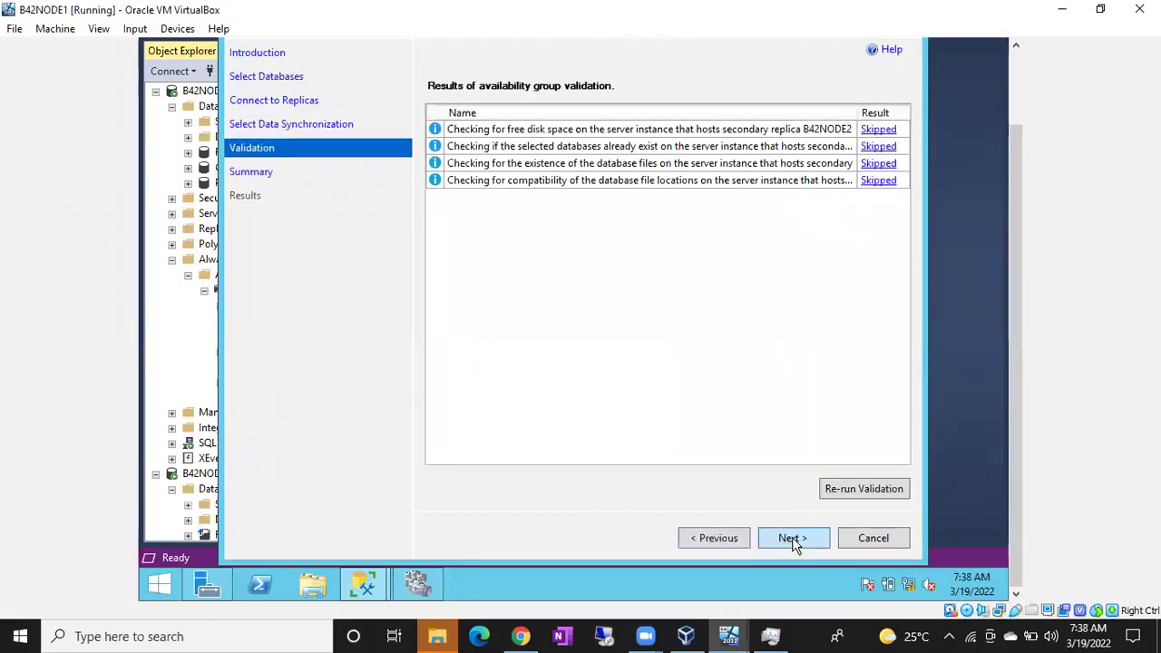
click(790, 538)
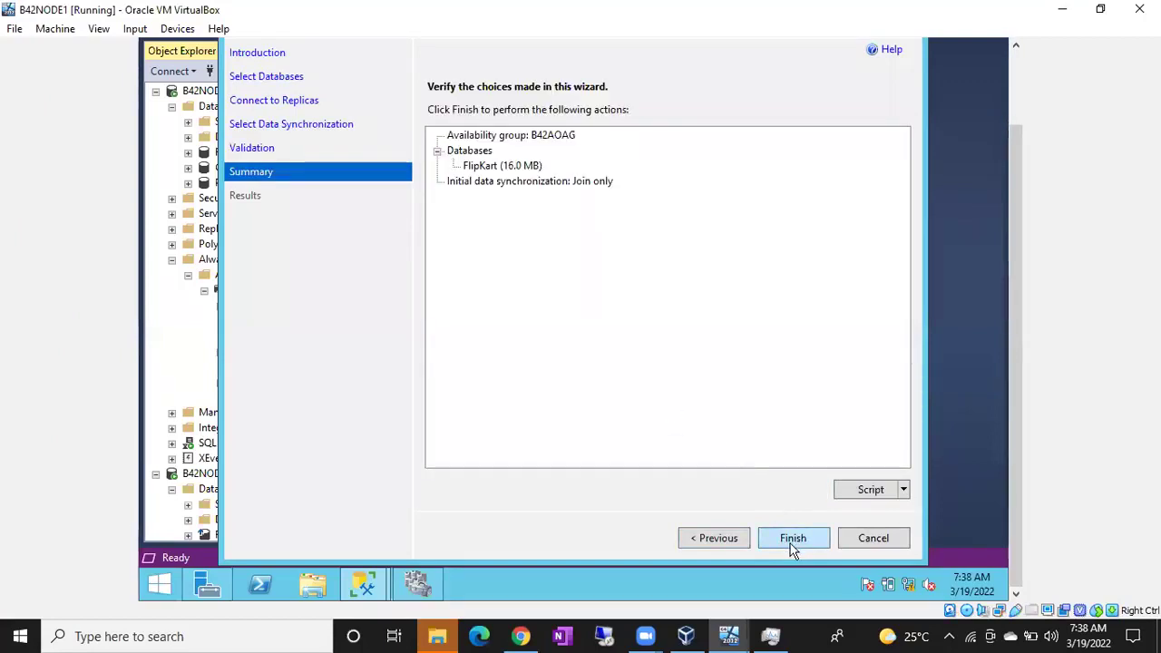
Finish adding FlipKart to the B42AOAG availability group, review the wizard results, and close the wizard.
click(791, 542)
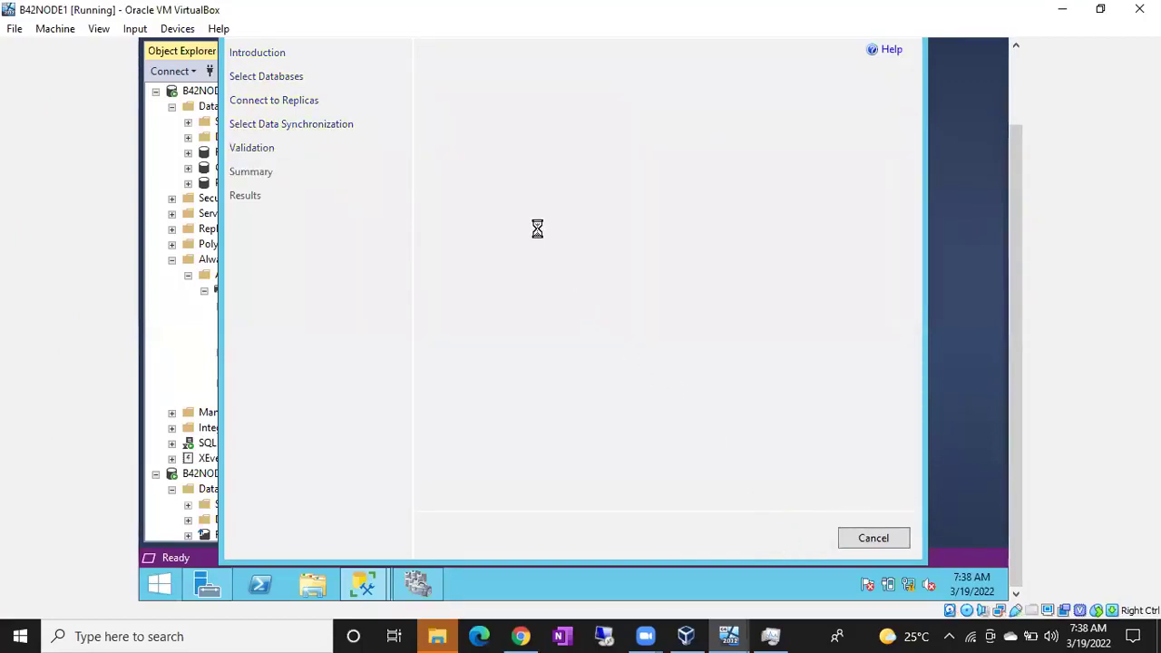
drag(1014, 169, 1007, 103)
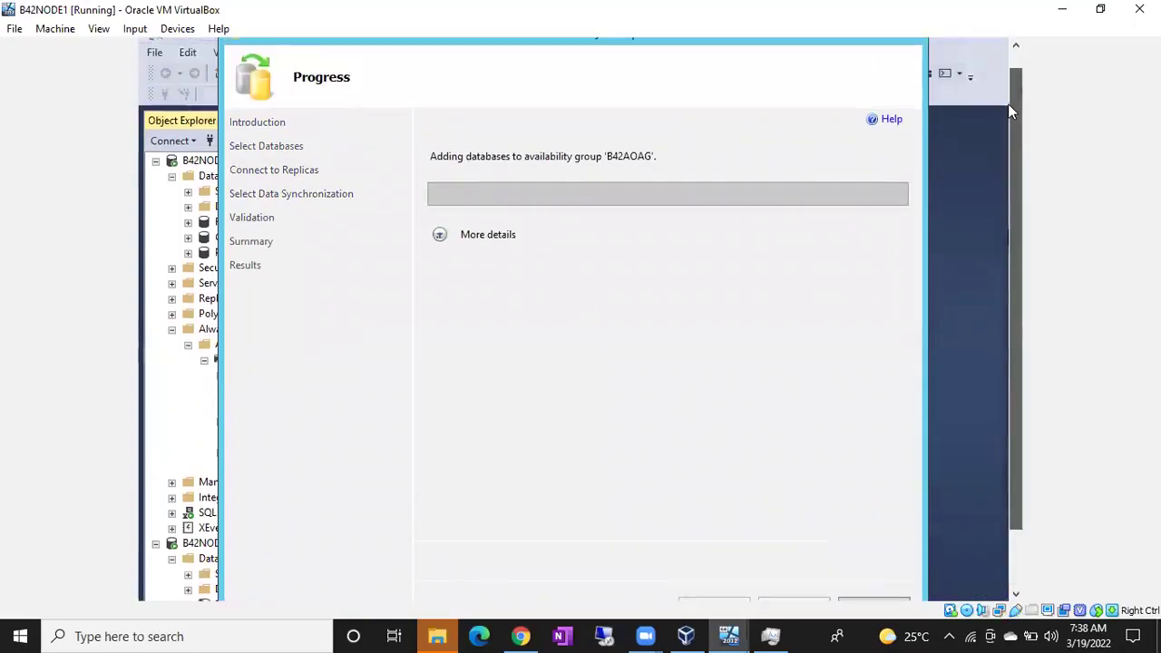
click(440, 236)
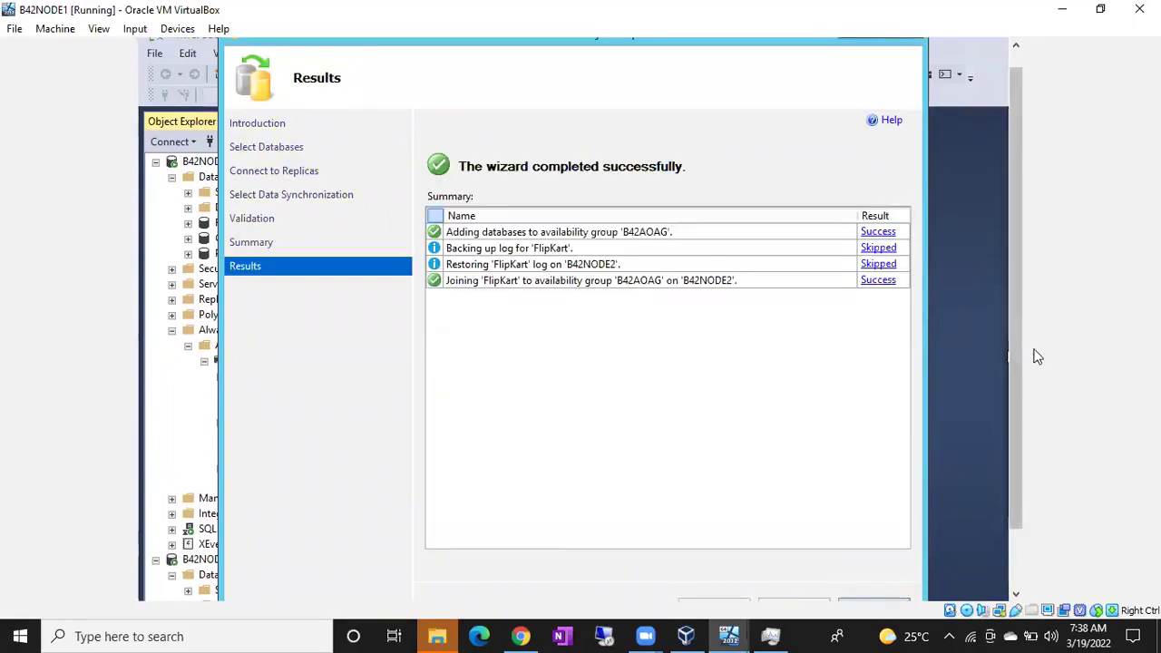
drag(1016, 300, 1015, 385)
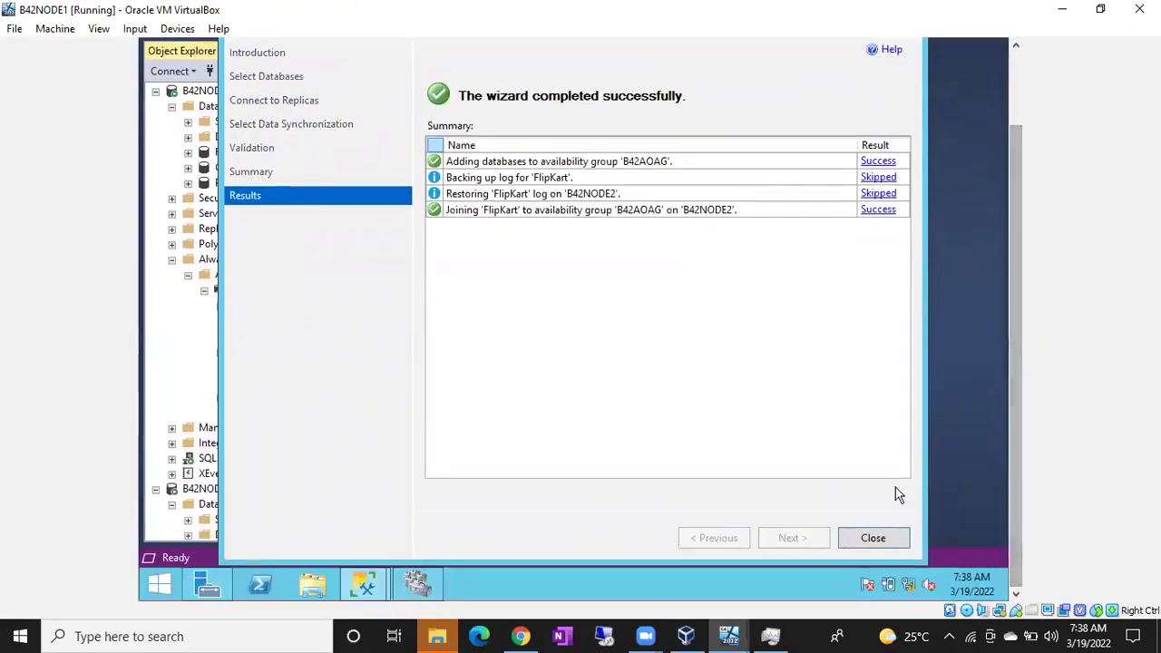
click(871, 538)
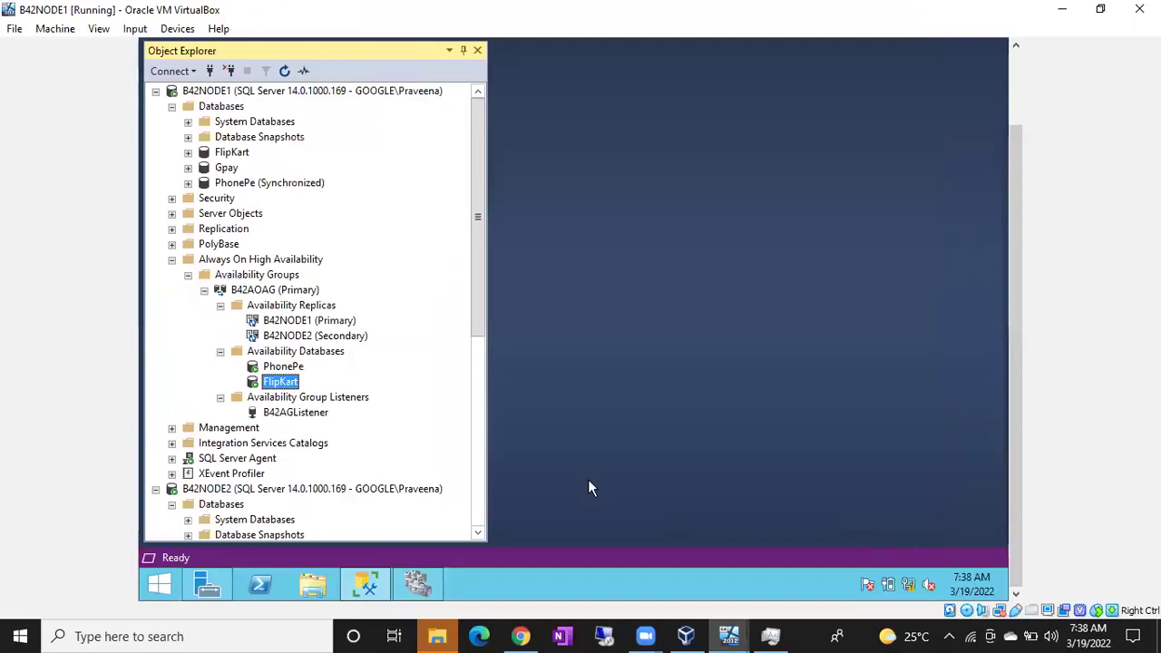
Refresh the FlipKart database on both B42NODE1 and B42NODE2 to check its synchronization state.
click(227, 152)
click(284, 73)
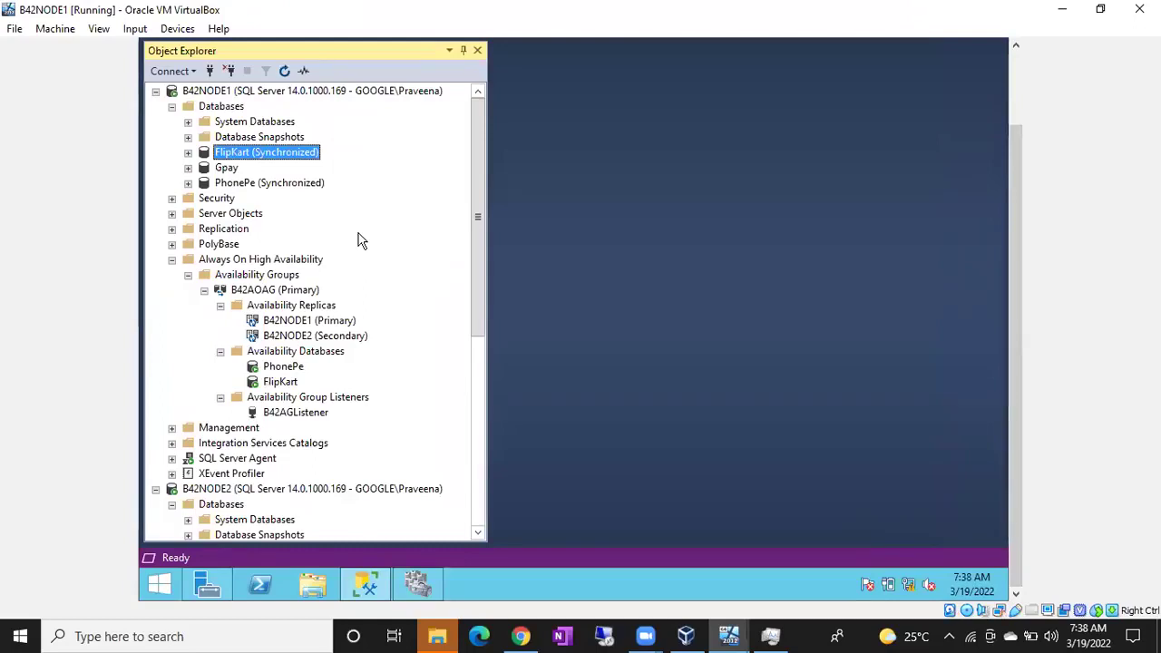
drag(476, 238, 480, 345)
click(260, 353)
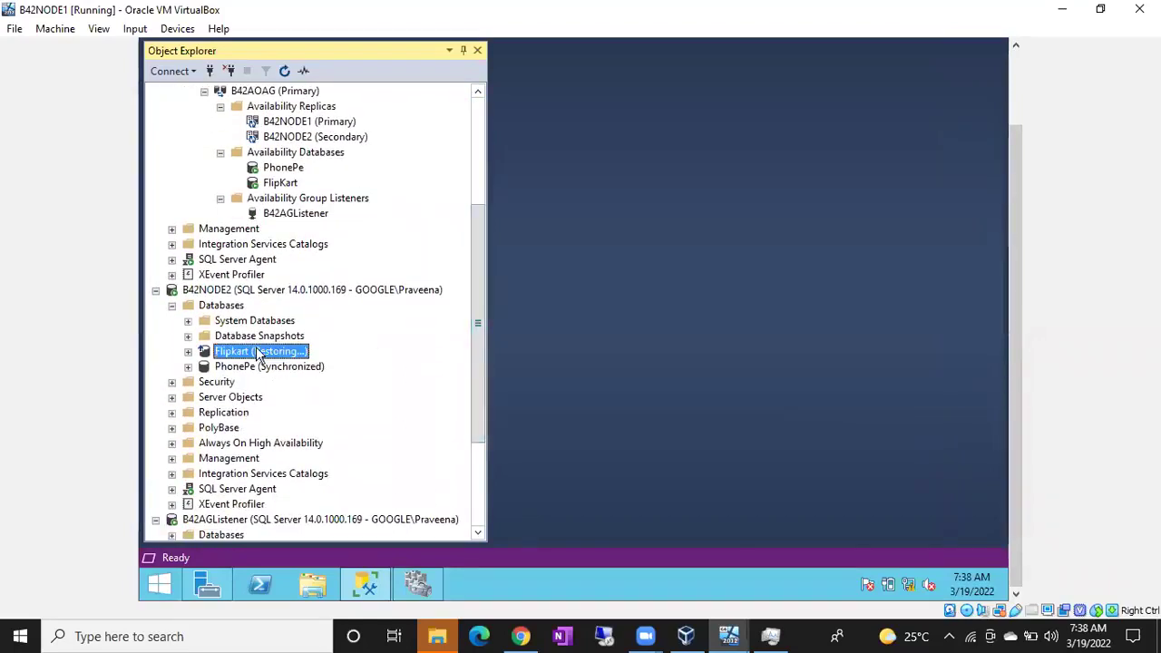
click(284, 72)
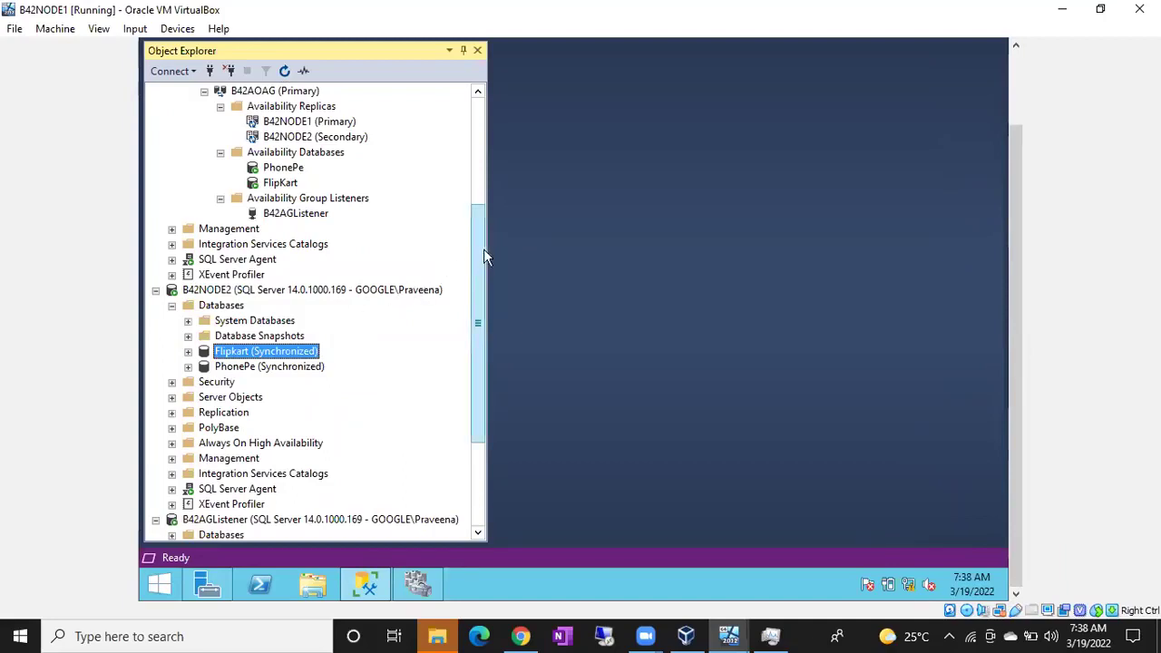
Check the database statuses in the Add Database wizard for B42AOAG and cancel the wizard.
scroll(483, 210, up, 3)
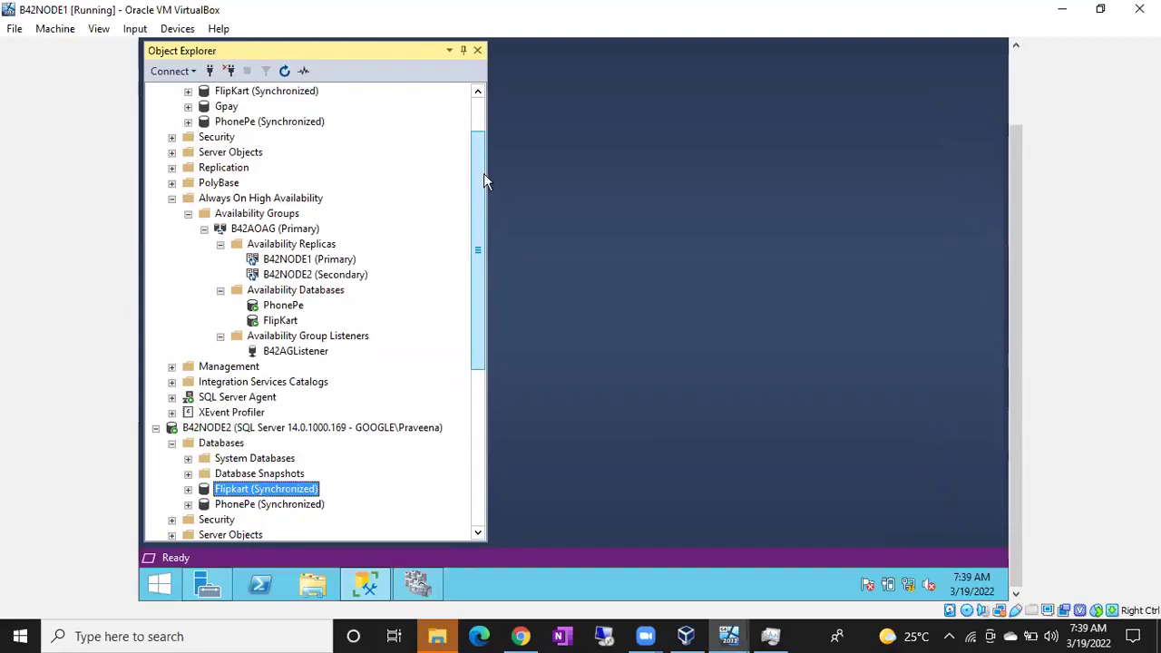
right_click(291, 294)
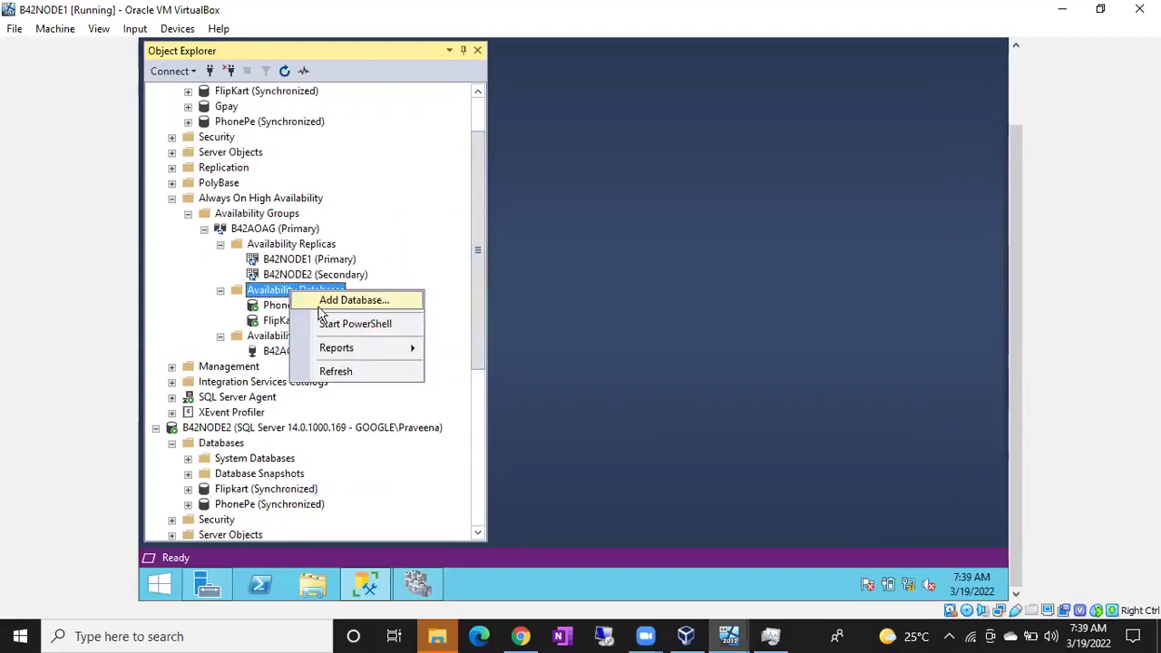
click(319, 314)
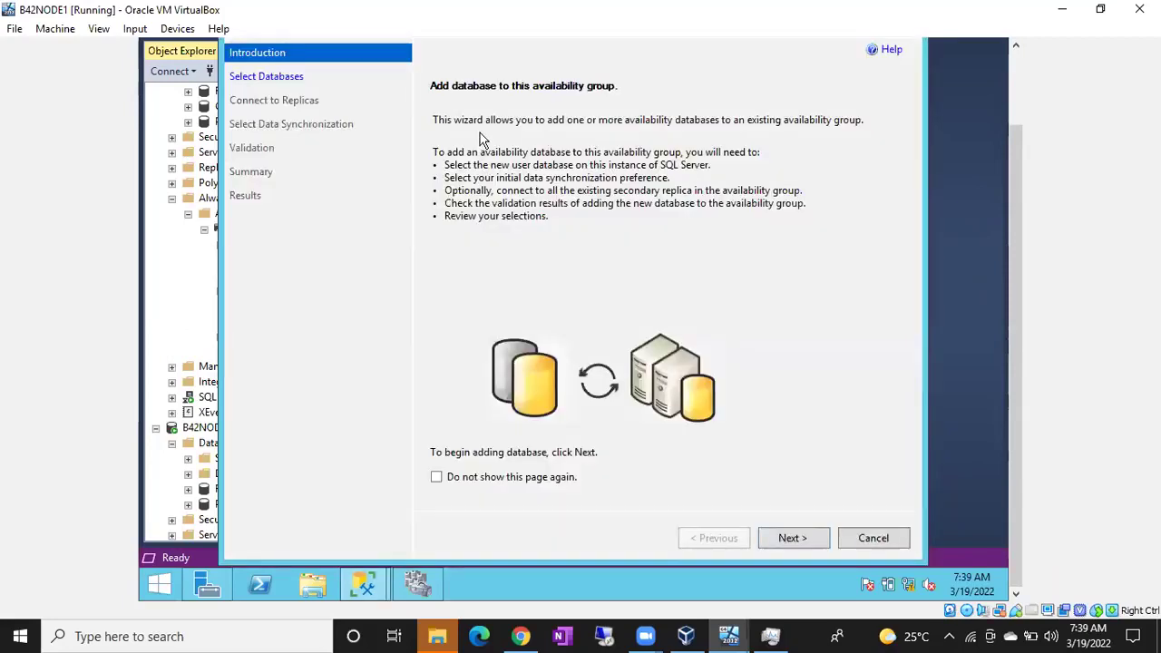
click(793, 537)
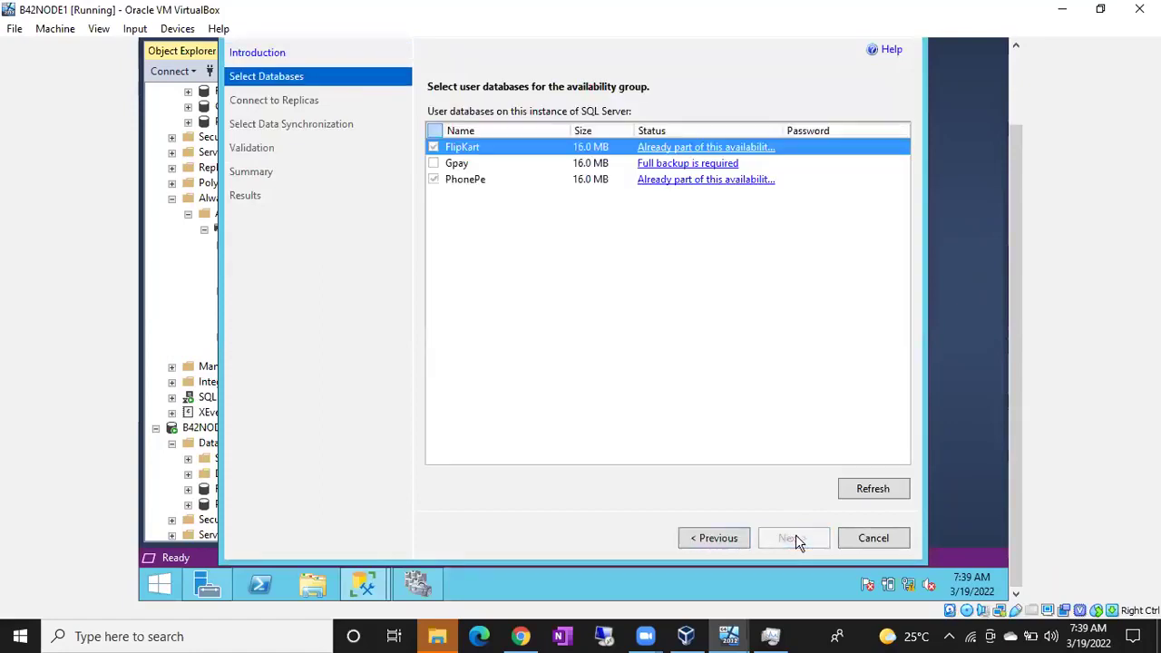
click(865, 537)
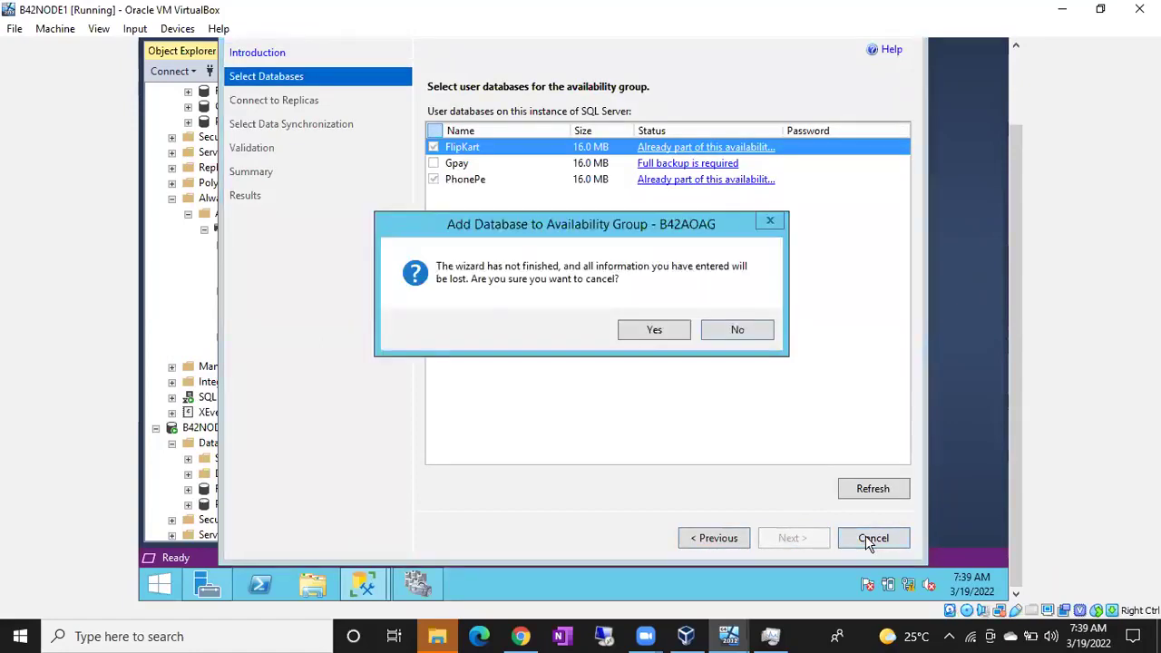
click(646, 329)
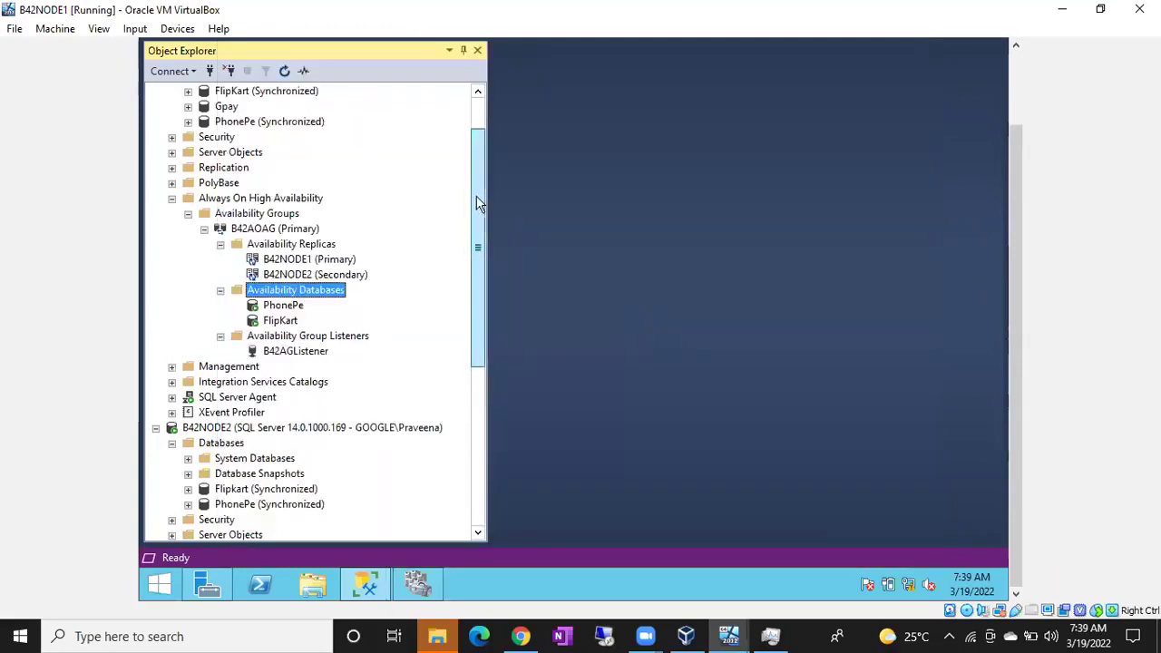
Examine the users under the FlipKart database's security on B42NODE1 and collapse the database again.
drag(481, 192, 481, 157)
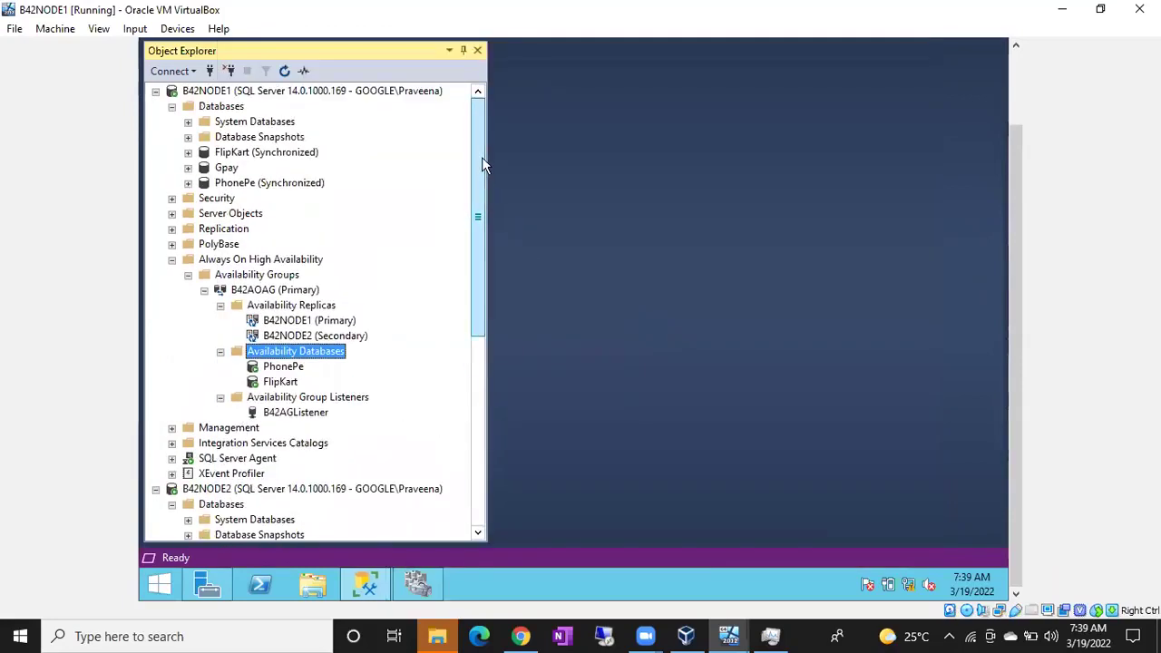
click(227, 154)
click(188, 153)
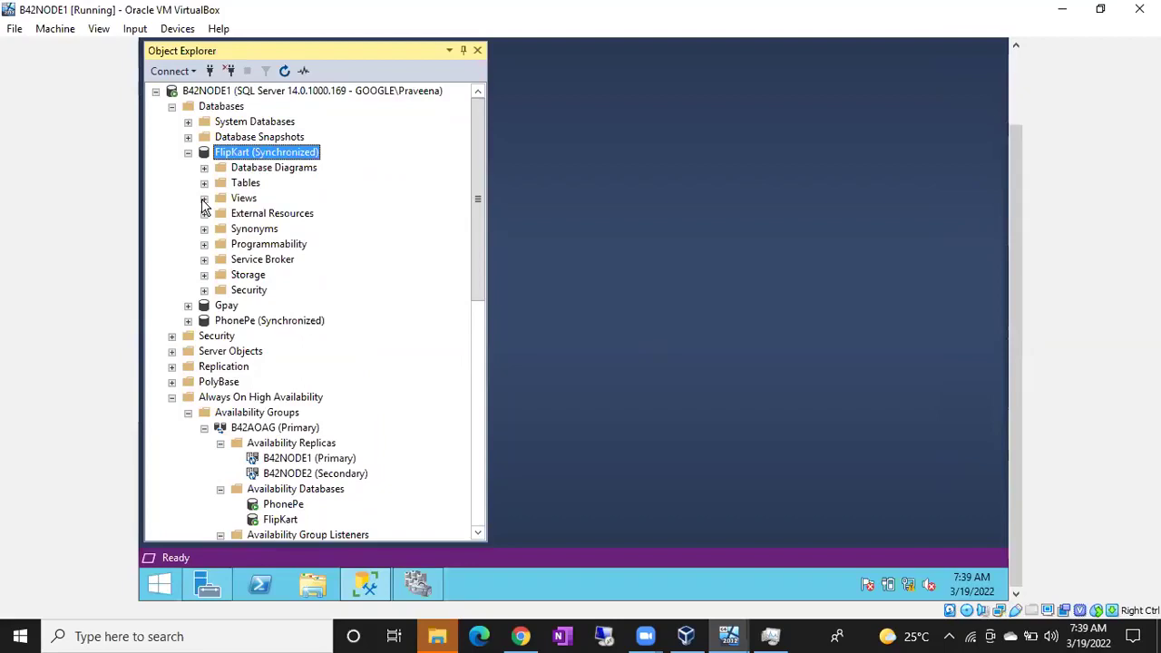
click(204, 290)
click(220, 305)
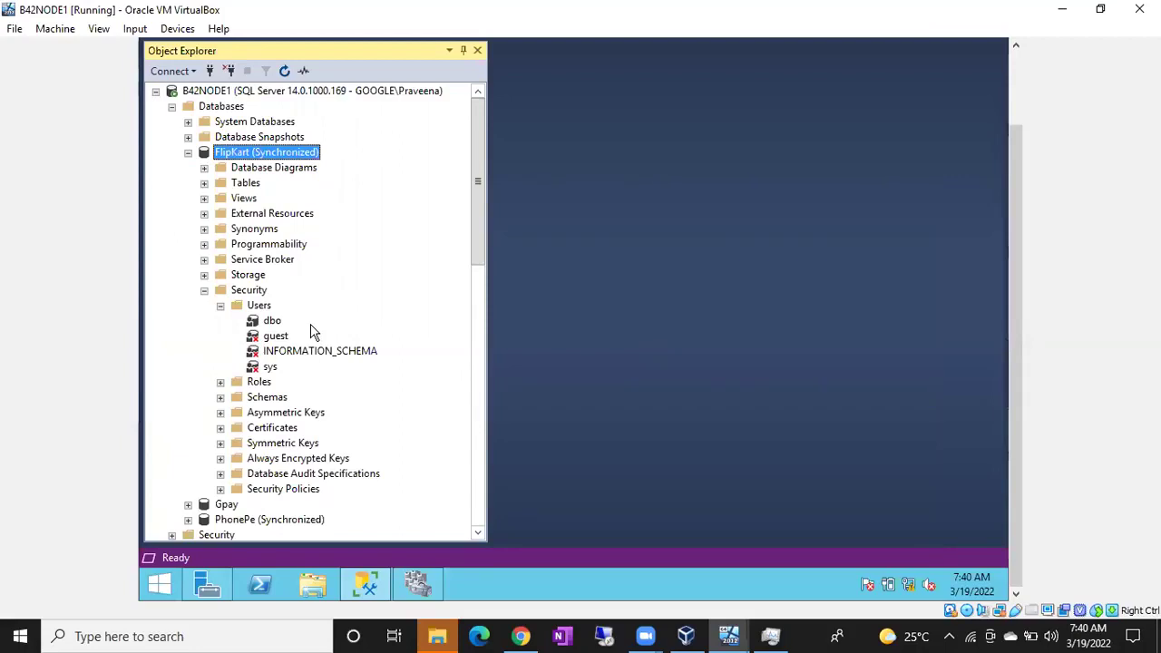
click(188, 153)
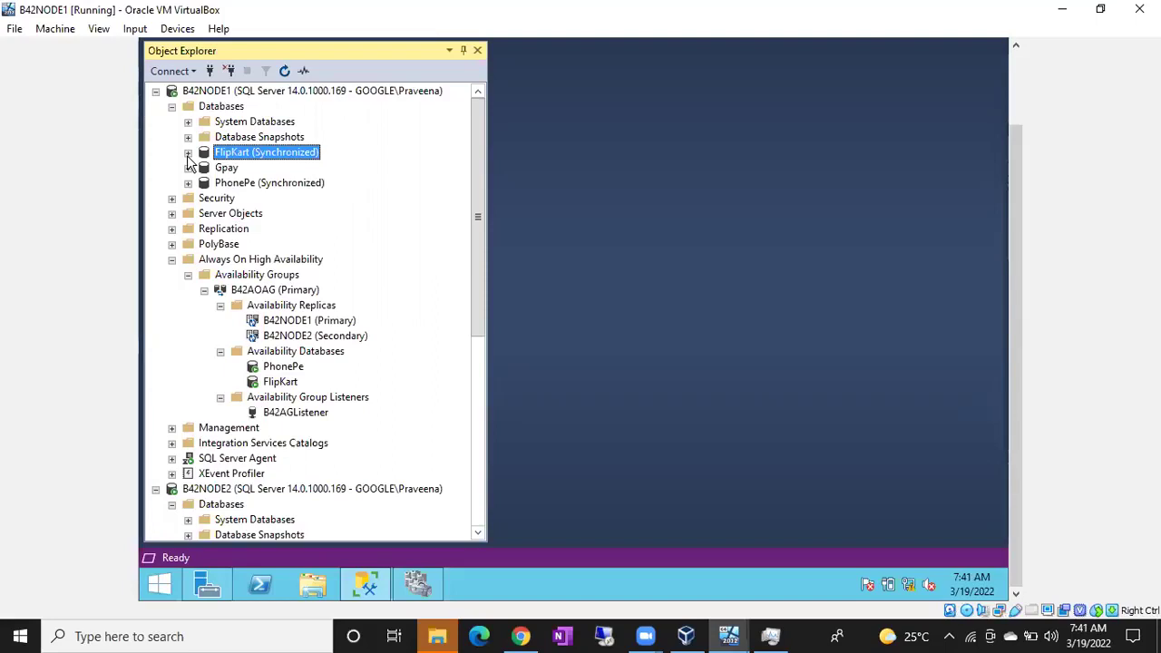
Collapse the Databases and Always On High Availability folders on B42NODE1 and select the Flipkart database on B42NODE2.
click(172, 107)
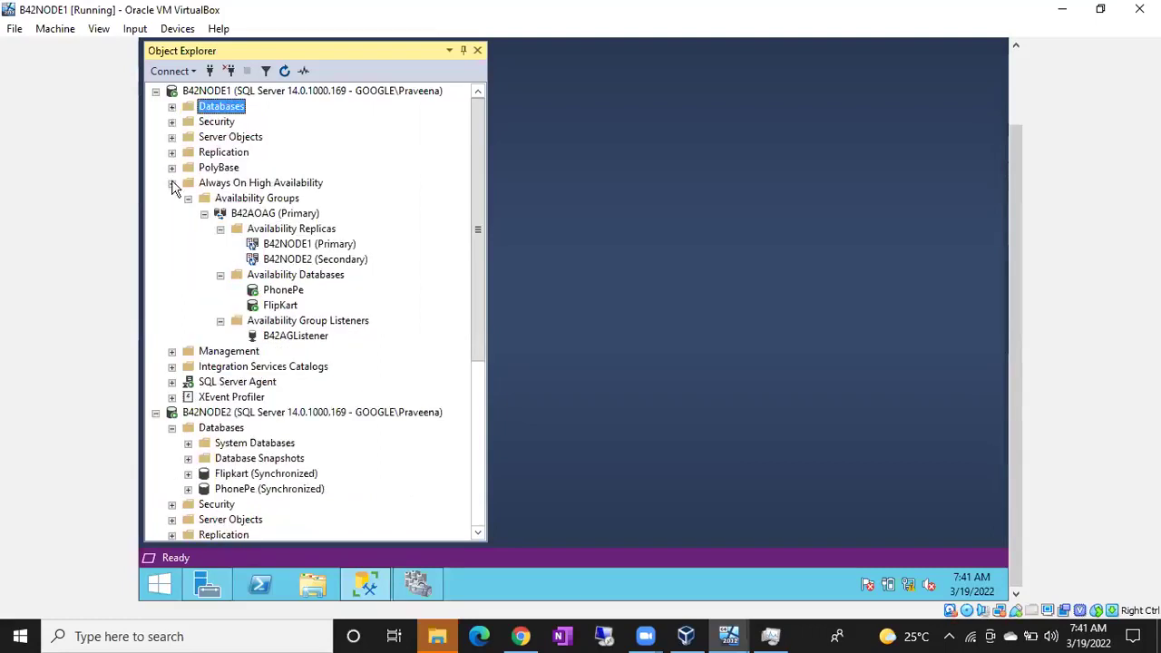
click(173, 184)
click(228, 323)
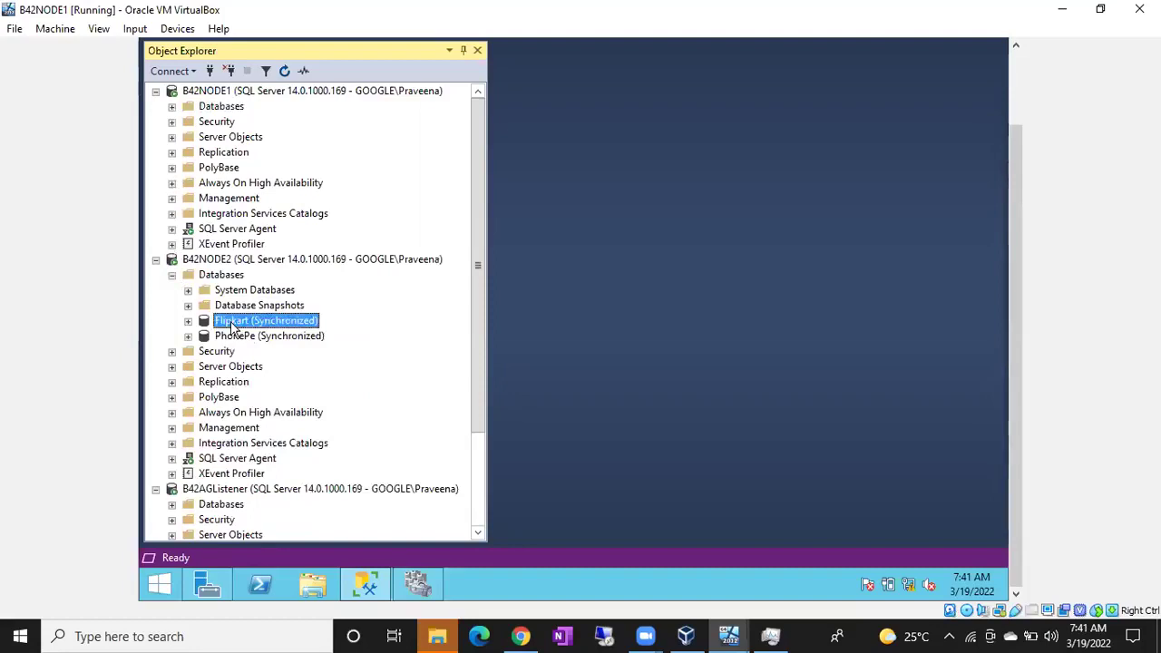